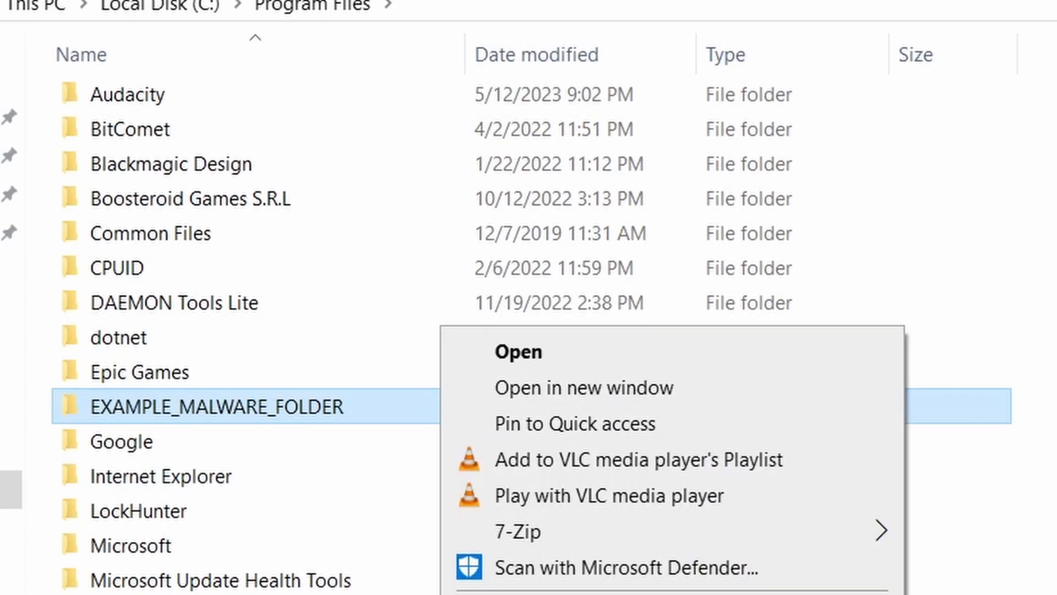
Try to delete EXAMPLE_MALWARE_FOLDER from Program Files and retry the deletion.
key(Delete)
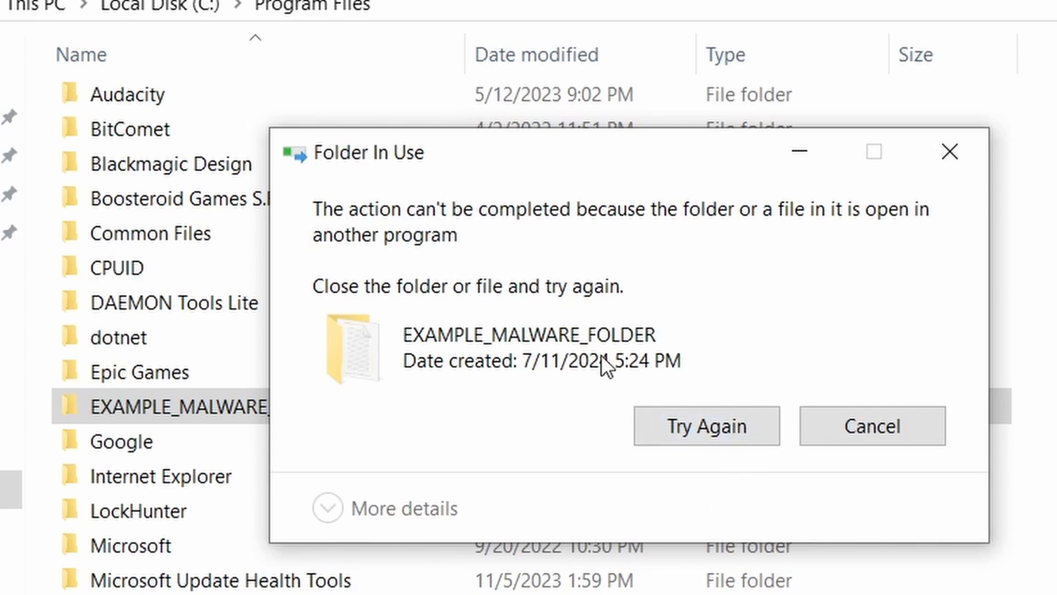
click(695, 432)
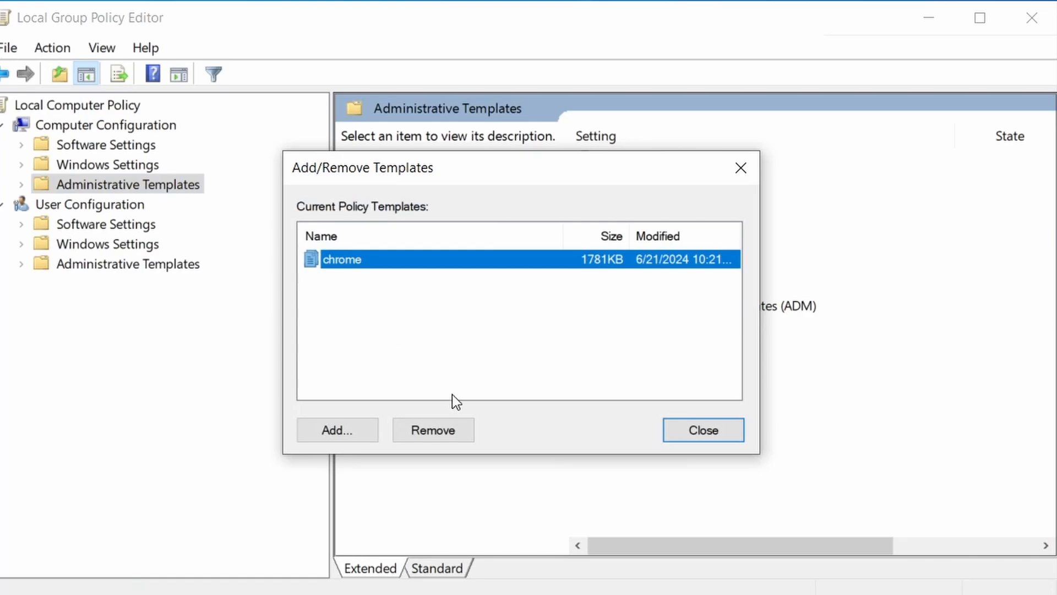
Remove the chrome policy template from the Administrative Templates in the Local Group Policy Editor and close the template list.
click(445, 429)
click(695, 429)
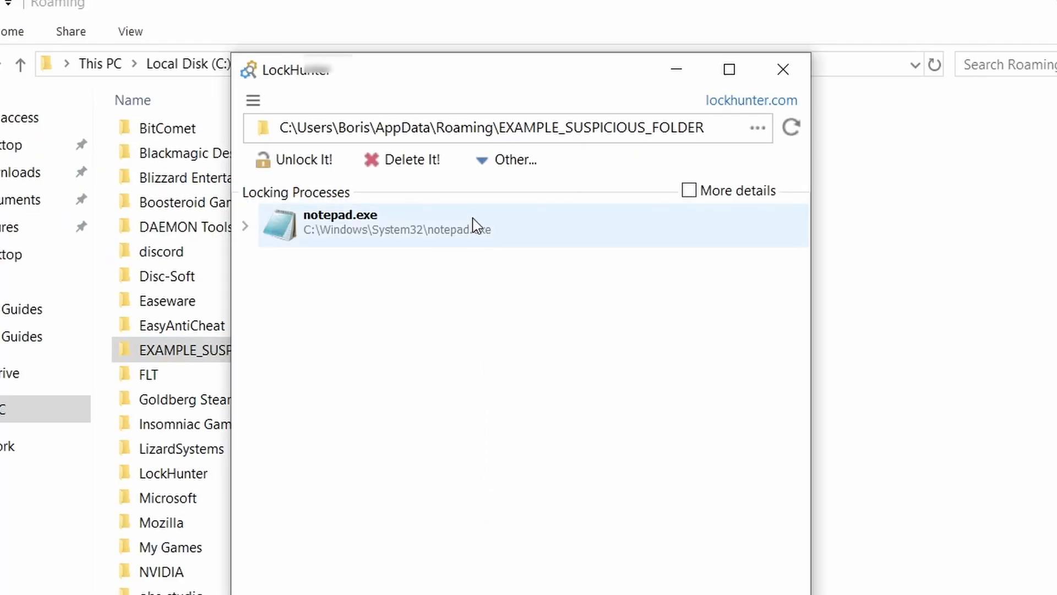
Delete the locked EXAMPLE_SUSPICIOUS_FOLDER in AppData Roaming with LockHunter.
click(431, 168)
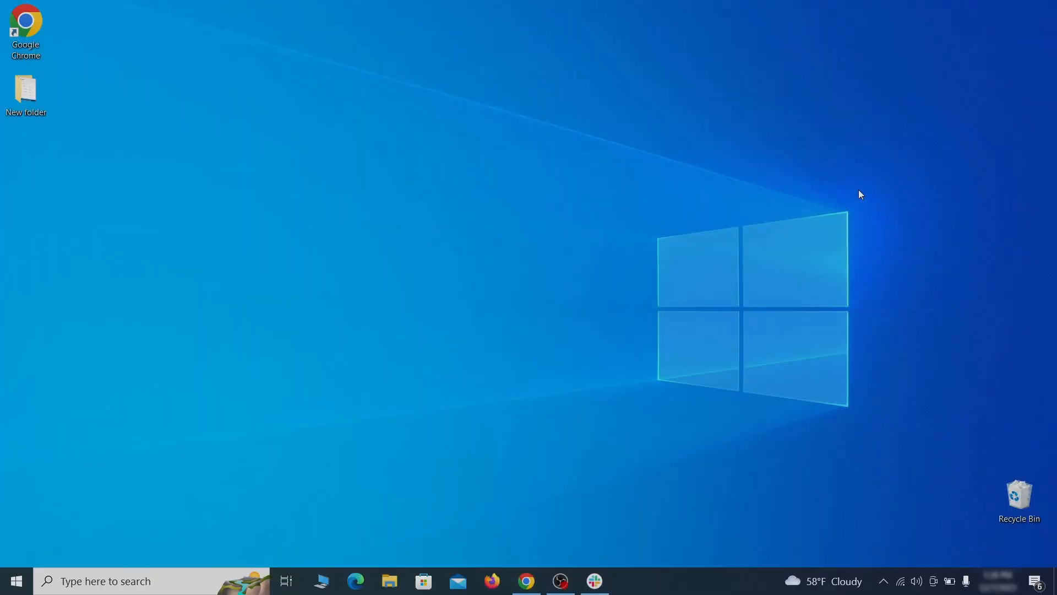
Open the Apps & features settings and sort the installed apps by install date.
key(super)
text(apps & )
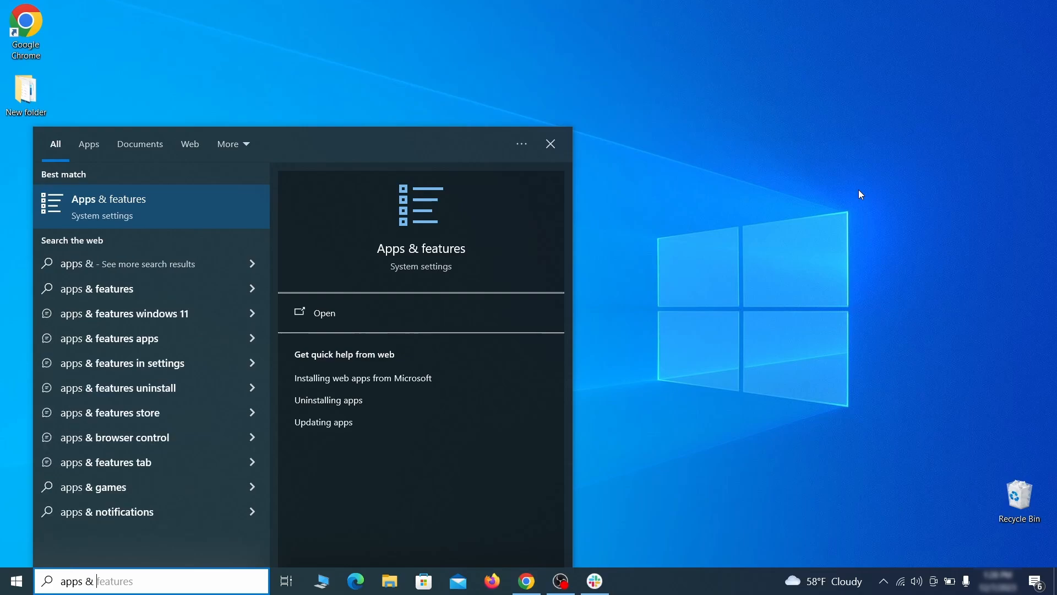
text(features)
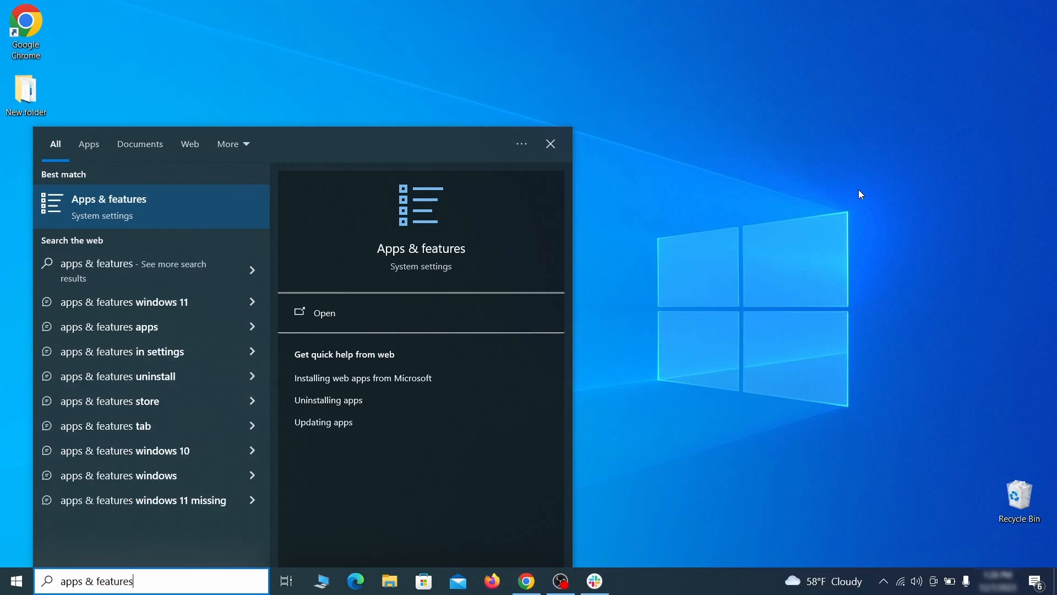
key(Return)
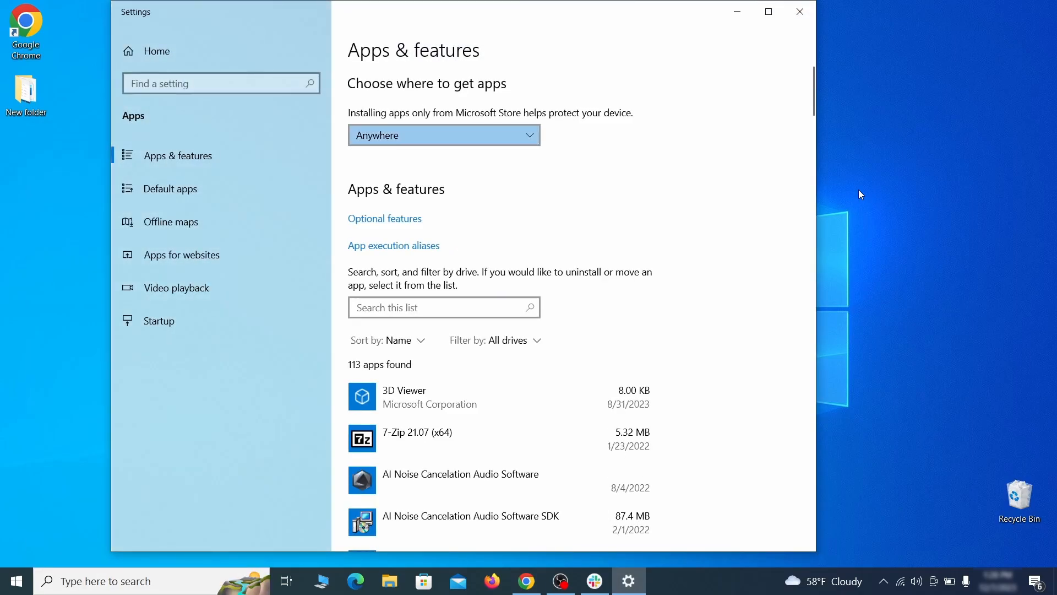
click(417, 340)
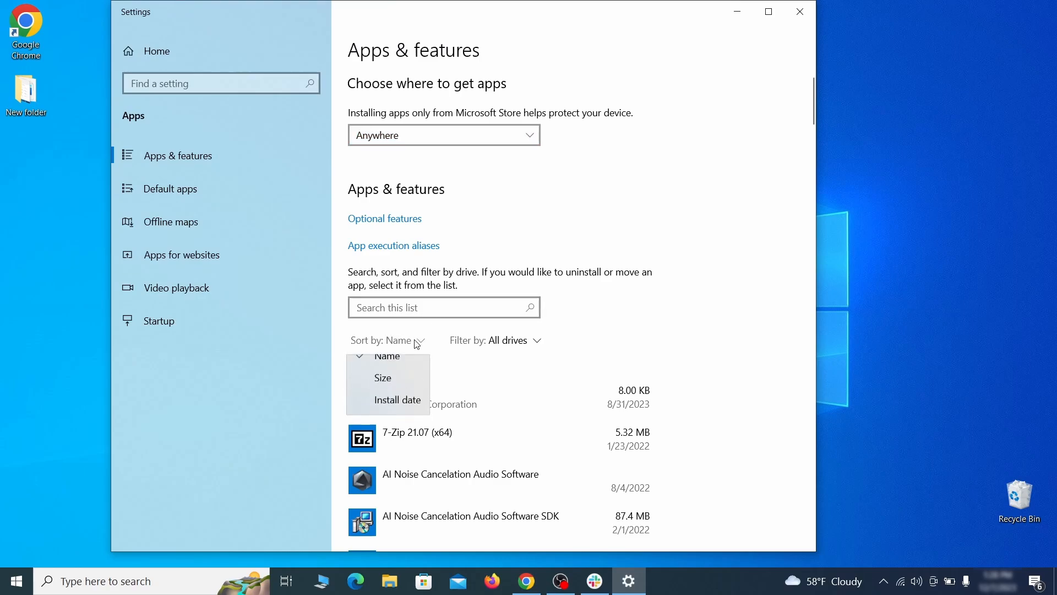
click(406, 415)
Uninstall Example Malware App, finish its uninstall wizard and close the Settings window.
scroll(566, 368, down, 2)
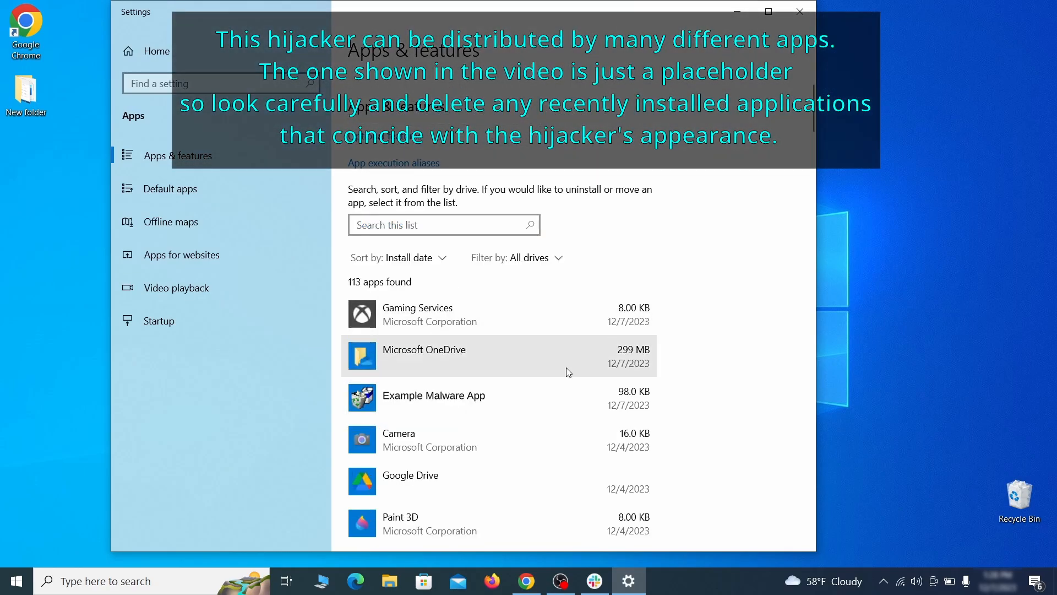
click(539, 392)
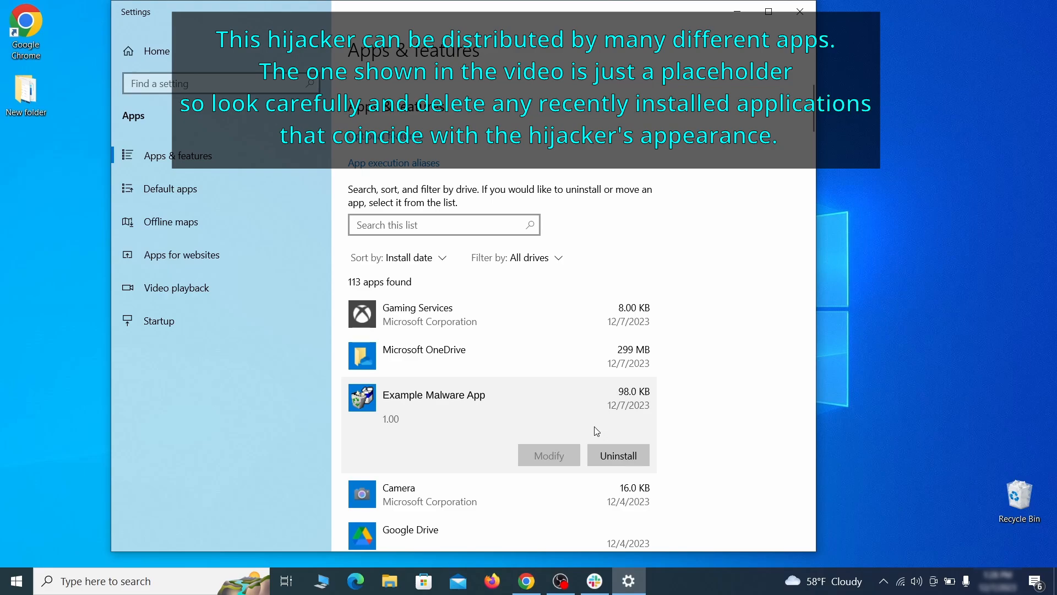
click(631, 452)
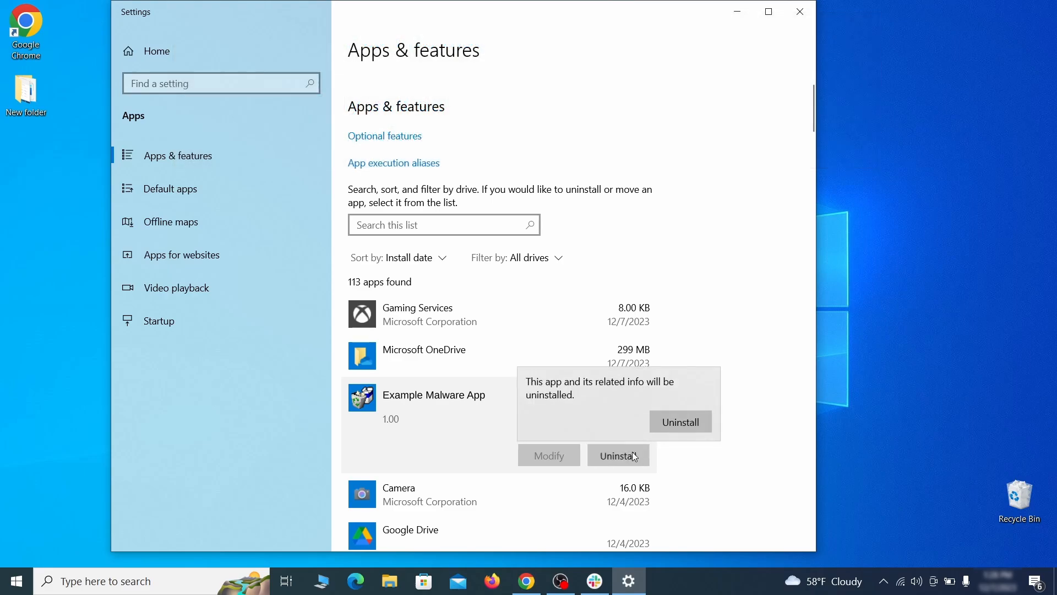
click(702, 422)
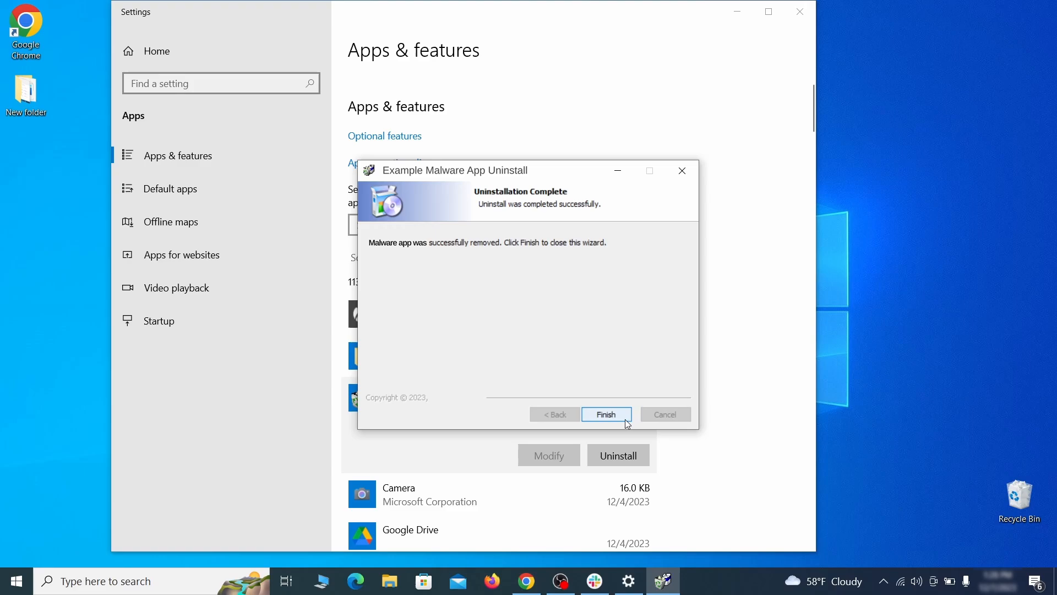
click(626, 419)
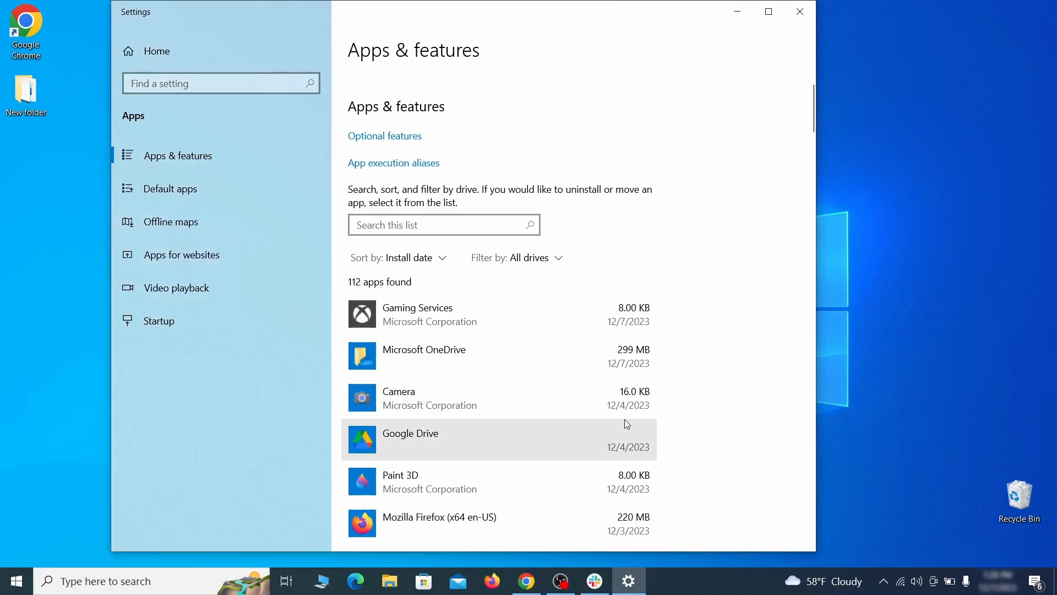
click(812, 16)
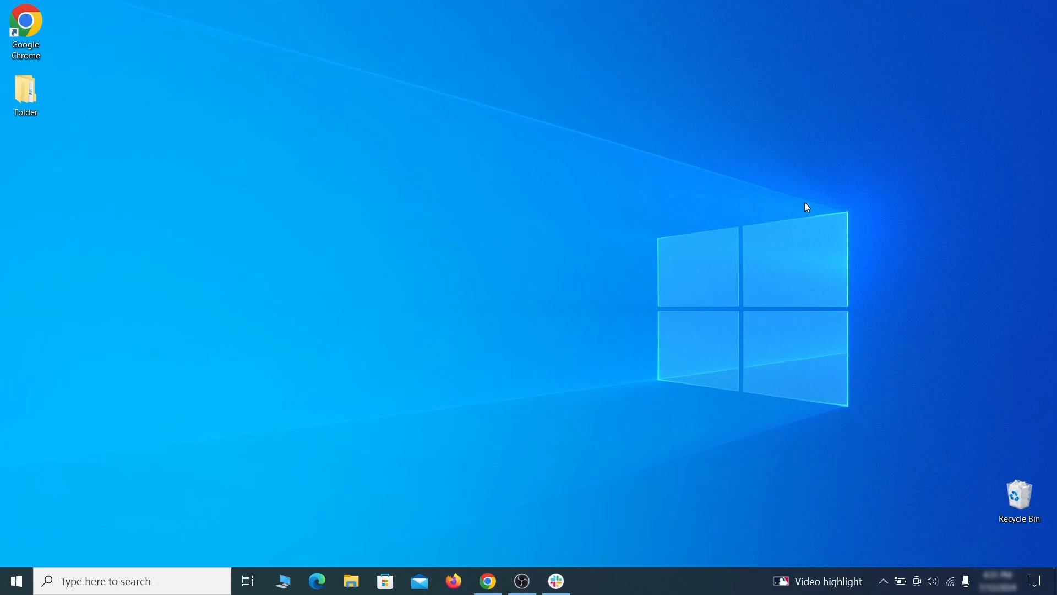
Open File Explorer Options and set hidden files, folders and drives to be shown.
click(22, 580)
text(folder options)
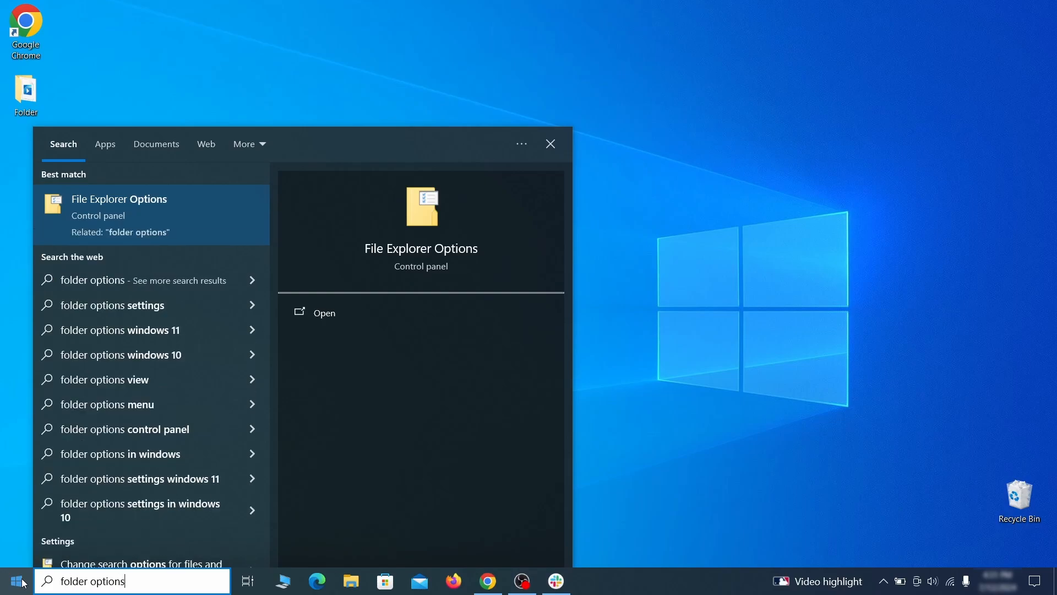
key(Return)
click(208, 136)
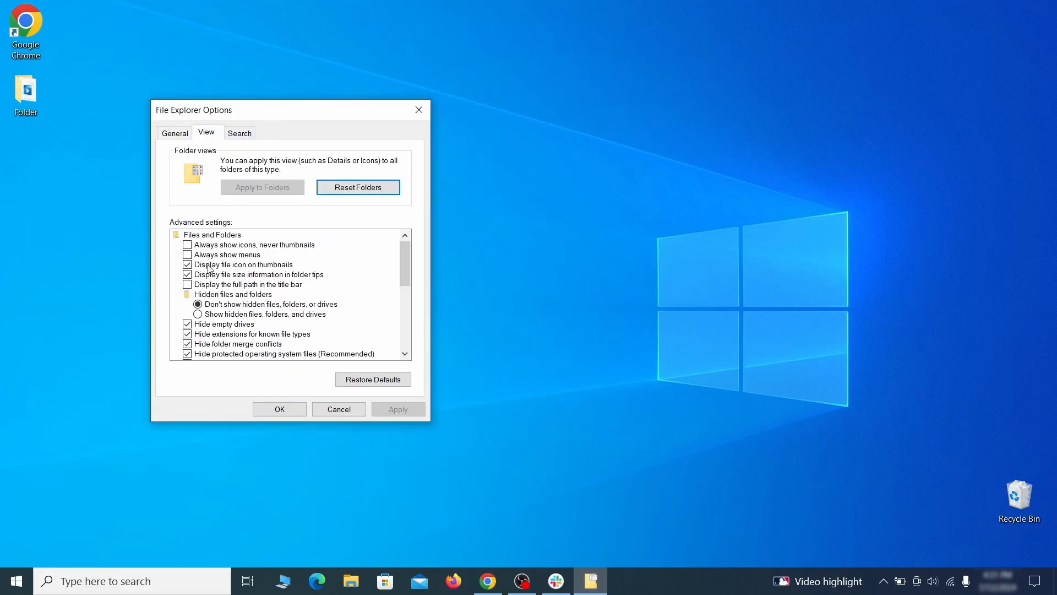
click(200, 315)
click(398, 408)
click(280, 409)
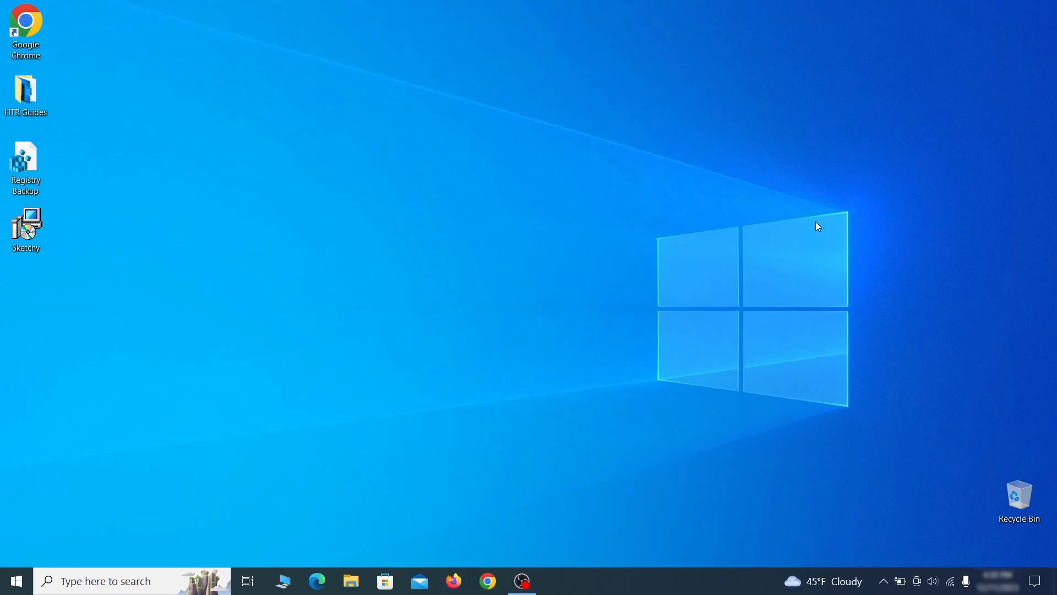
Open Task Scheduler and display the tasks in the Task Scheduler Library.
key(super)
text(task sched)
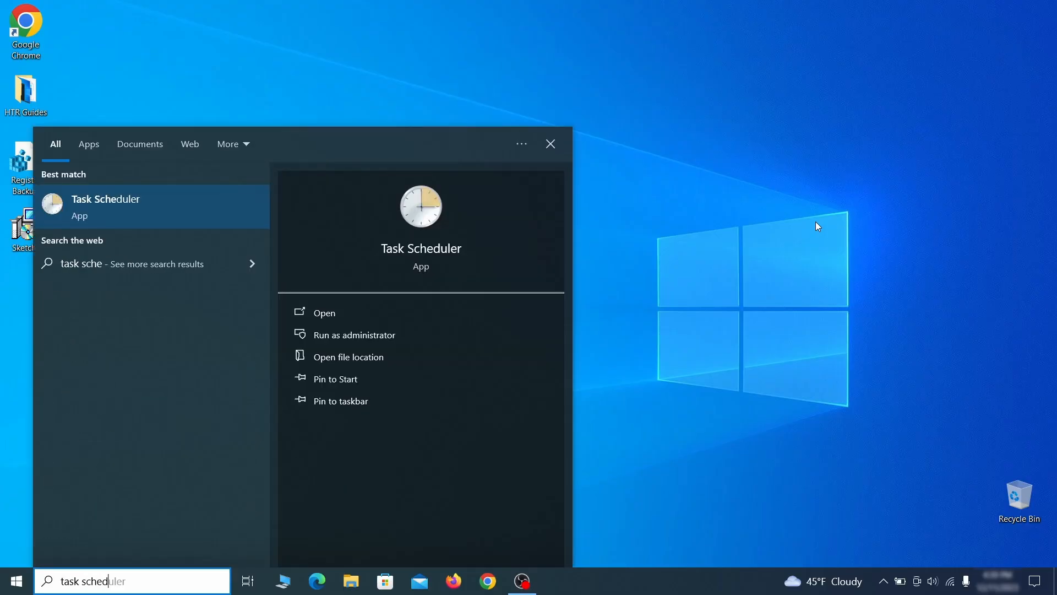
text(uler)
key(Return)
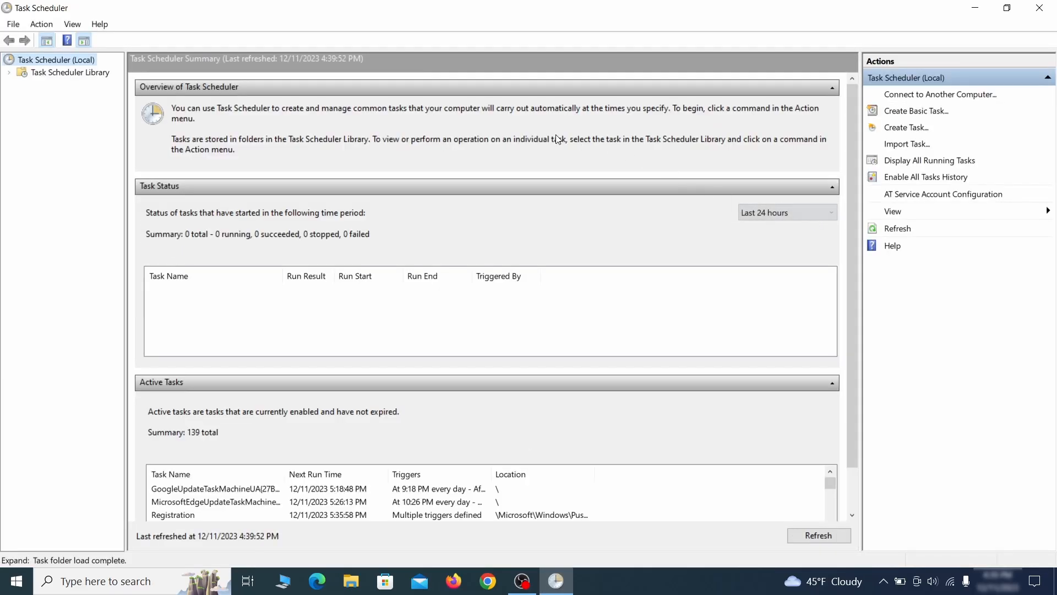
click(96, 72)
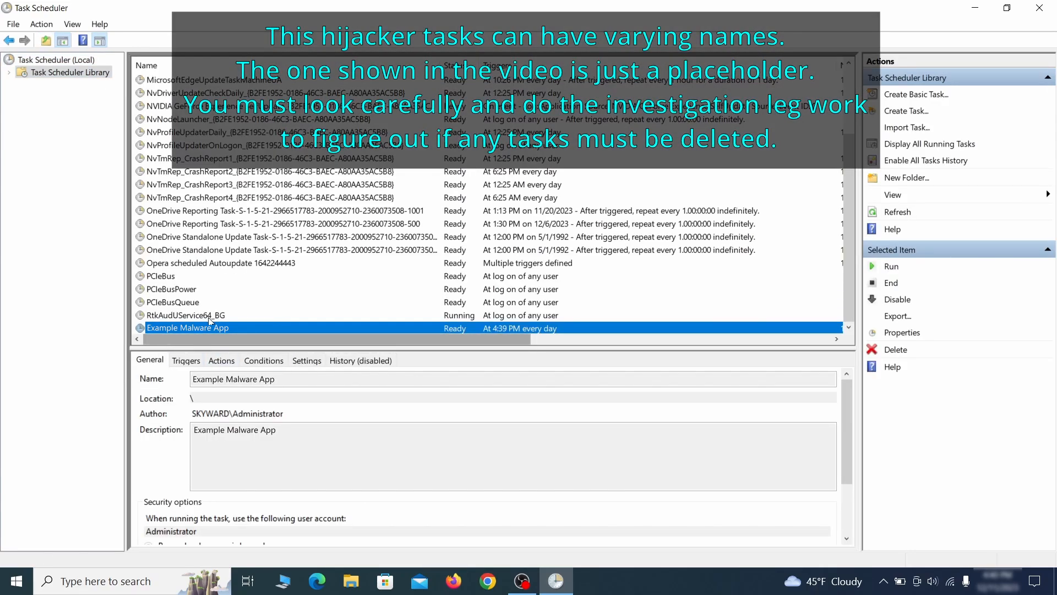
Examine the triggers and actions in the Example Malware App task's properties, and close them without changes.
right_click(304, 330)
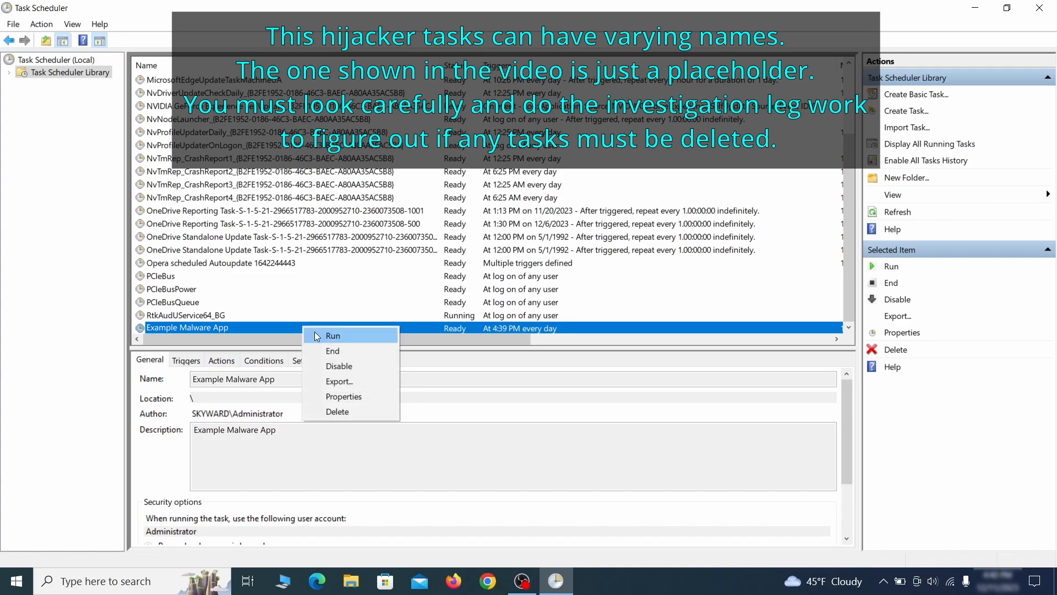
click(348, 398)
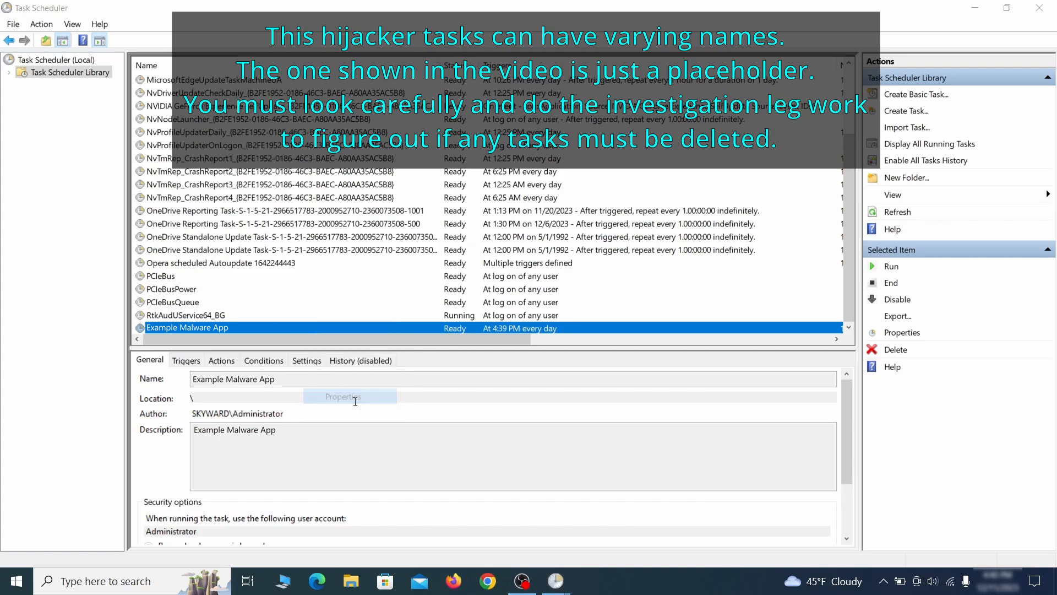
click(127, 92)
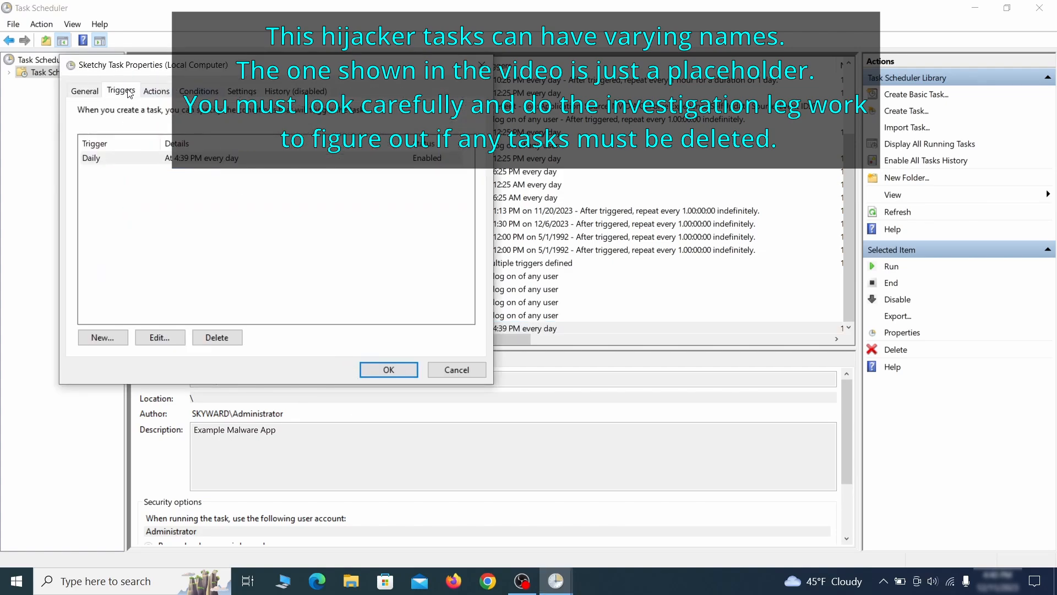
click(159, 91)
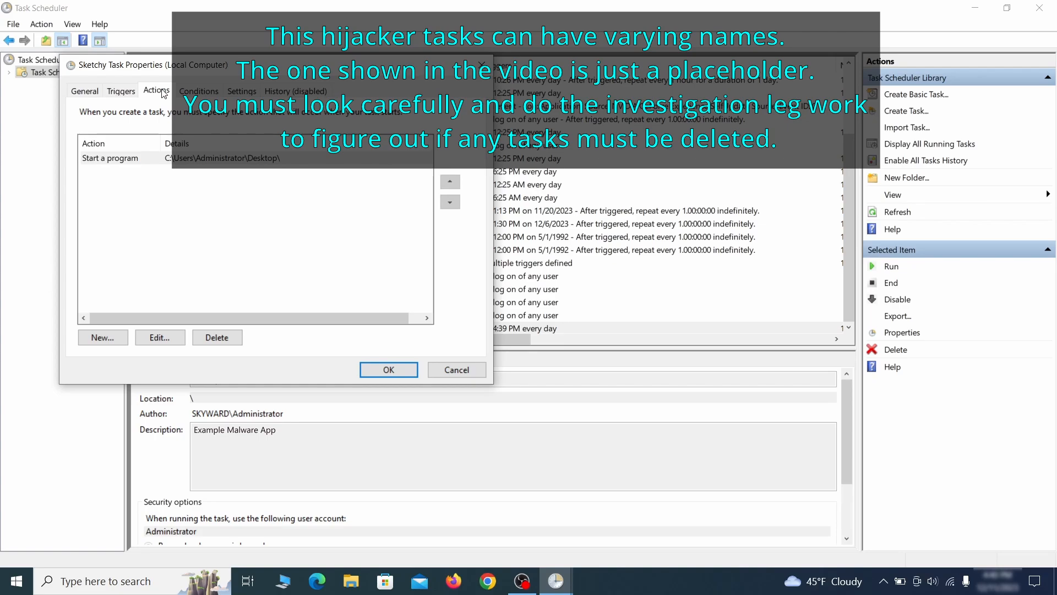
key(Escape)
Delete the Example Malware App task from the Task Scheduler Library.
right_click(339, 327)
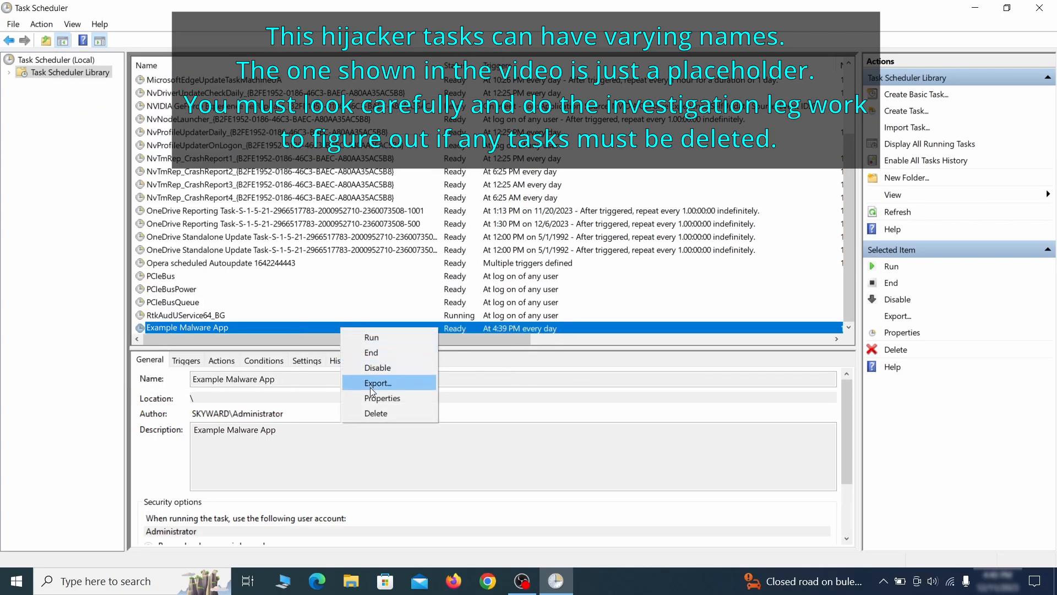
click(376, 413)
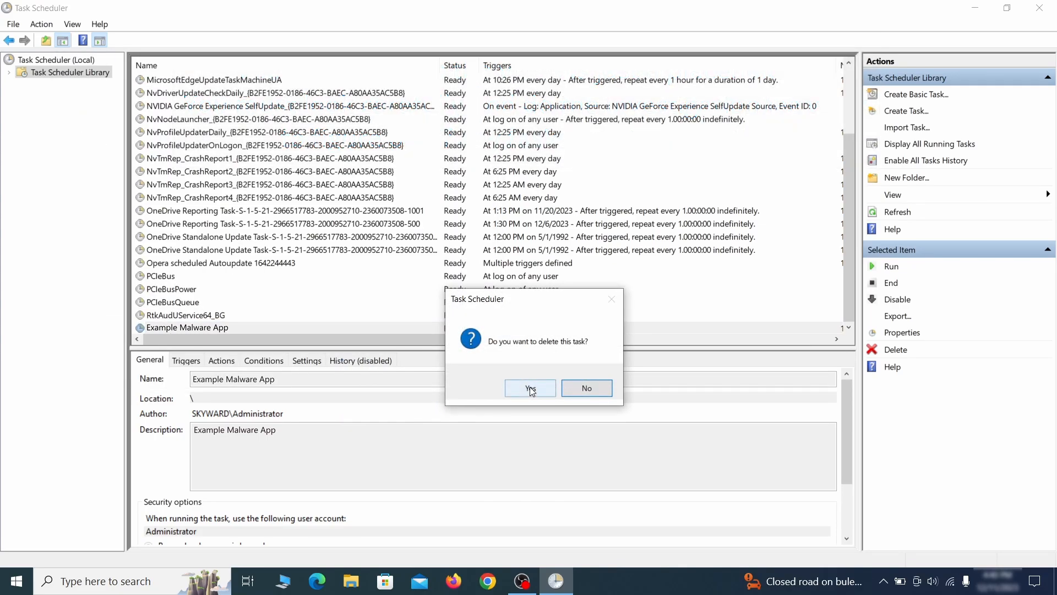
click(531, 388)
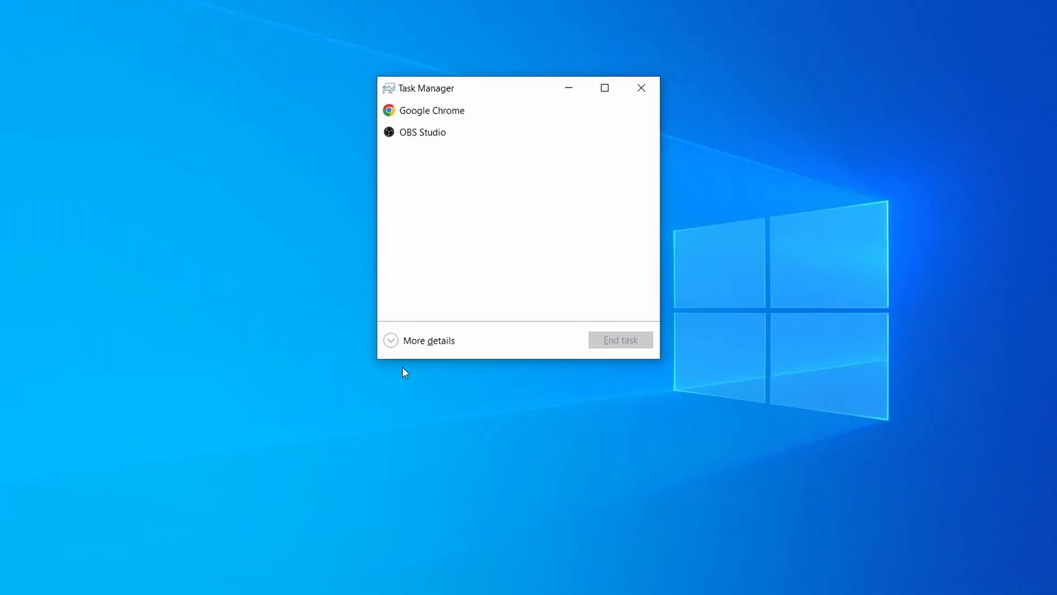
Expand Task Manager to the detailed view and sort the processes by CPU and by memory usage.
click(392, 341)
click(520, 124)
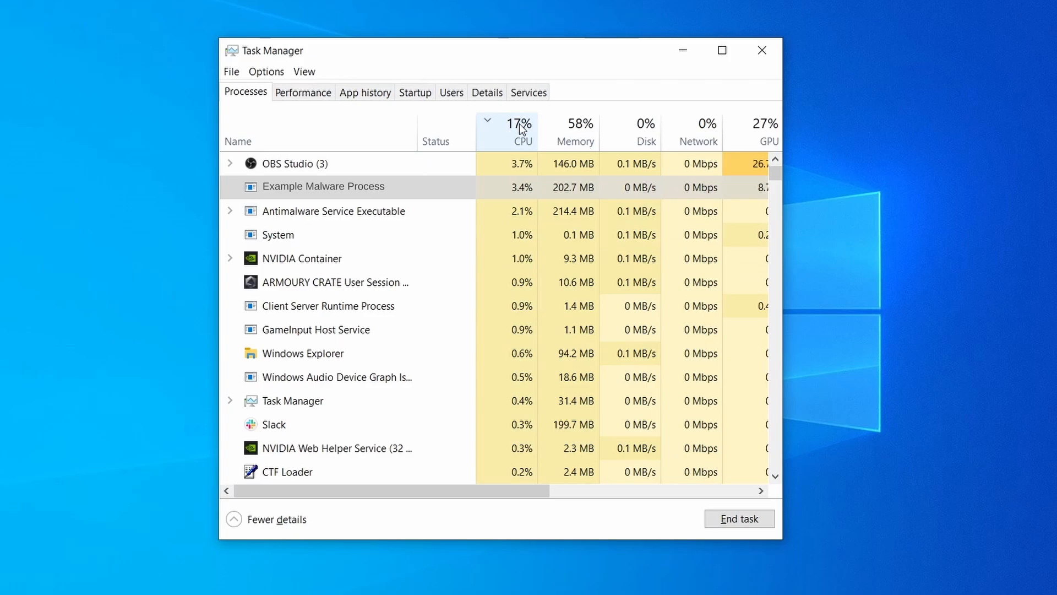
click(575, 128)
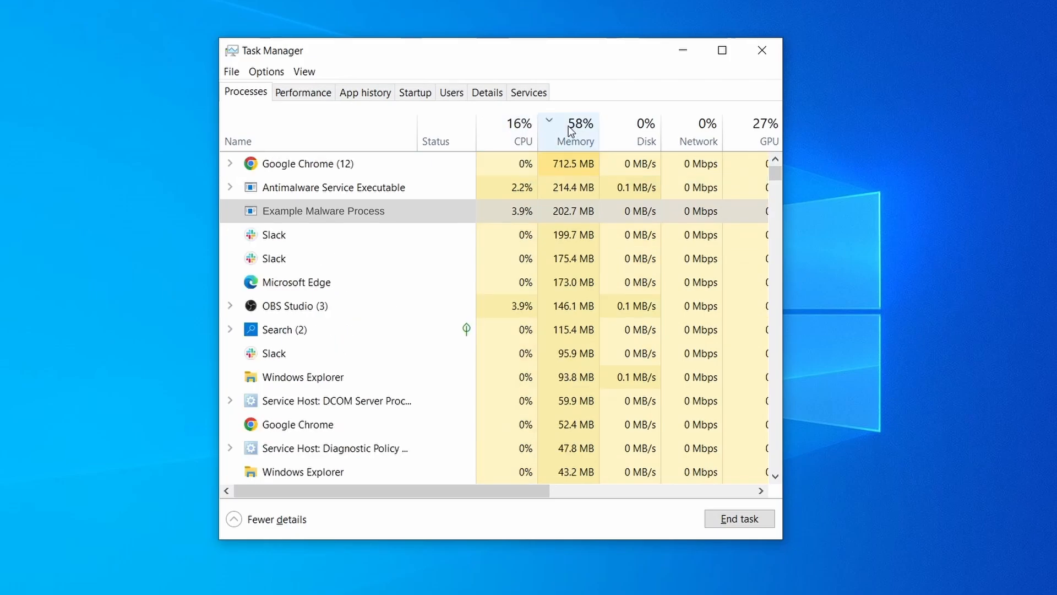
Open the file location of Example Malware Process and end its task in Task Manager.
right_click(504, 211)
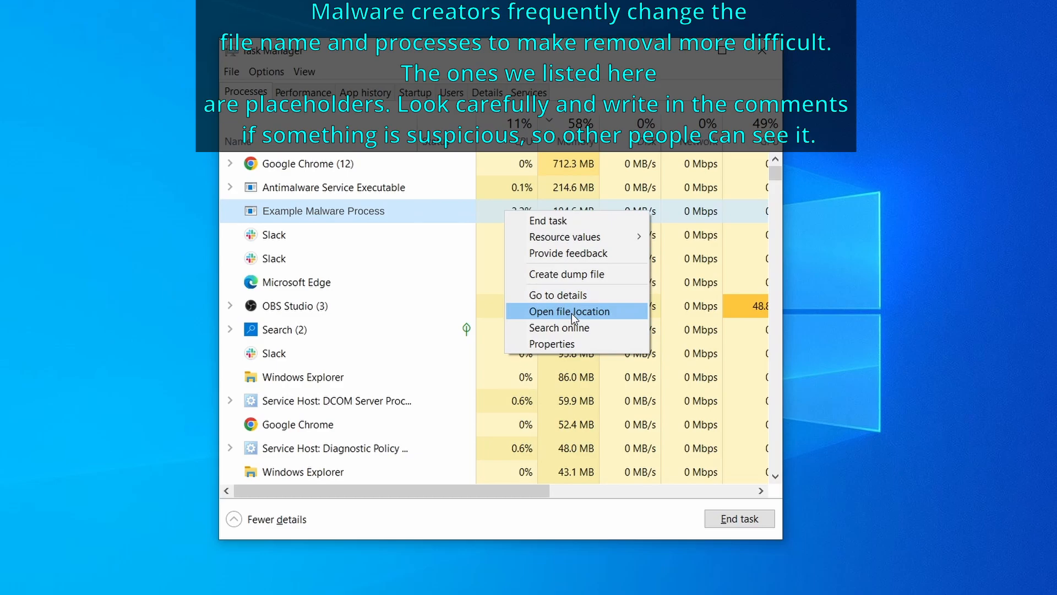
click(571, 311)
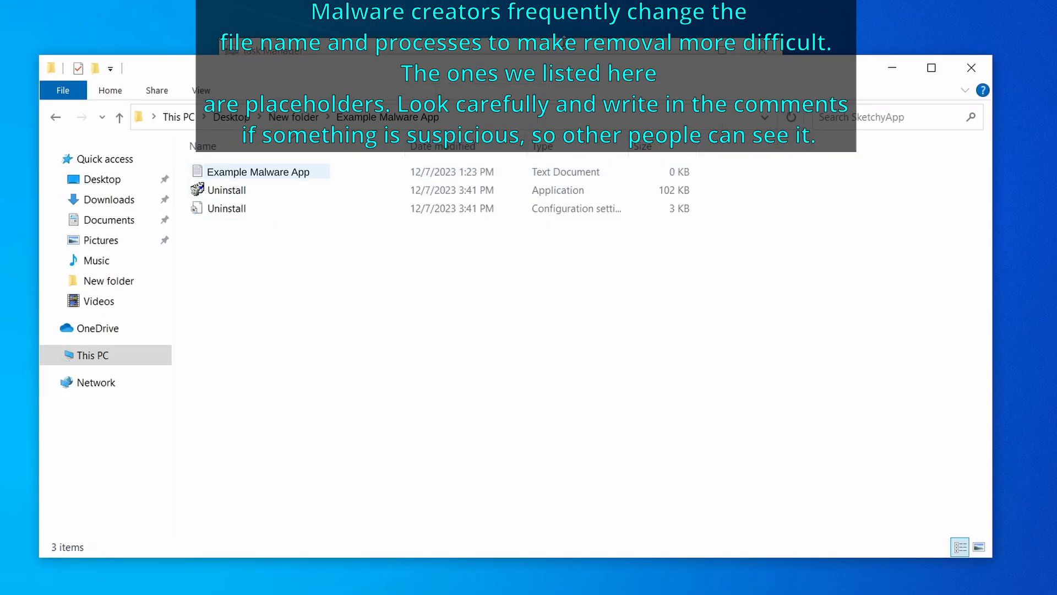
click(561, 54)
right_click(507, 213)
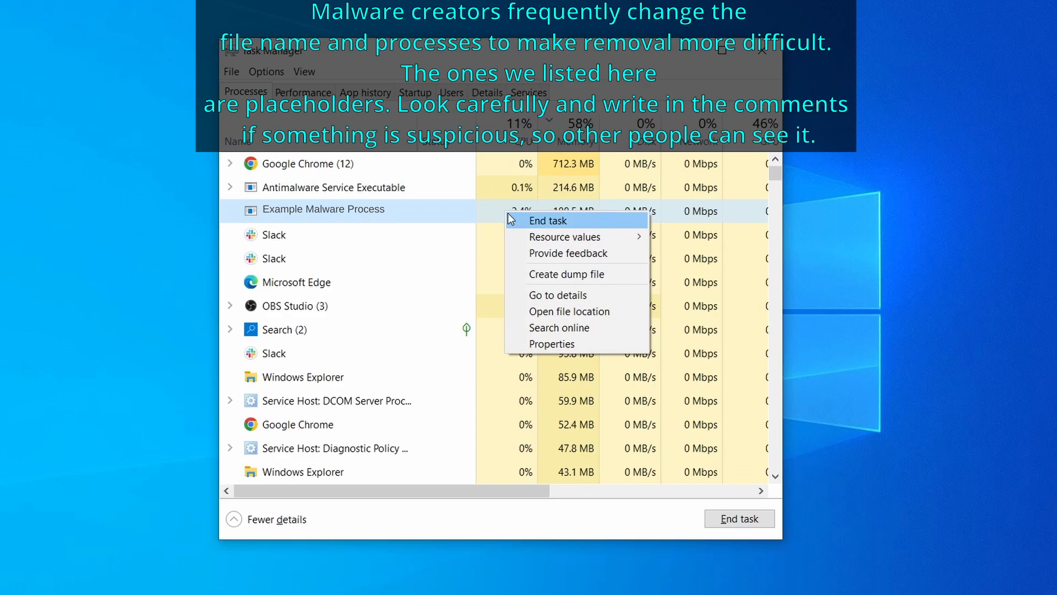
Delete all files in the Example Malware App folder, including both Uninstall files.
right_click(368, 170)
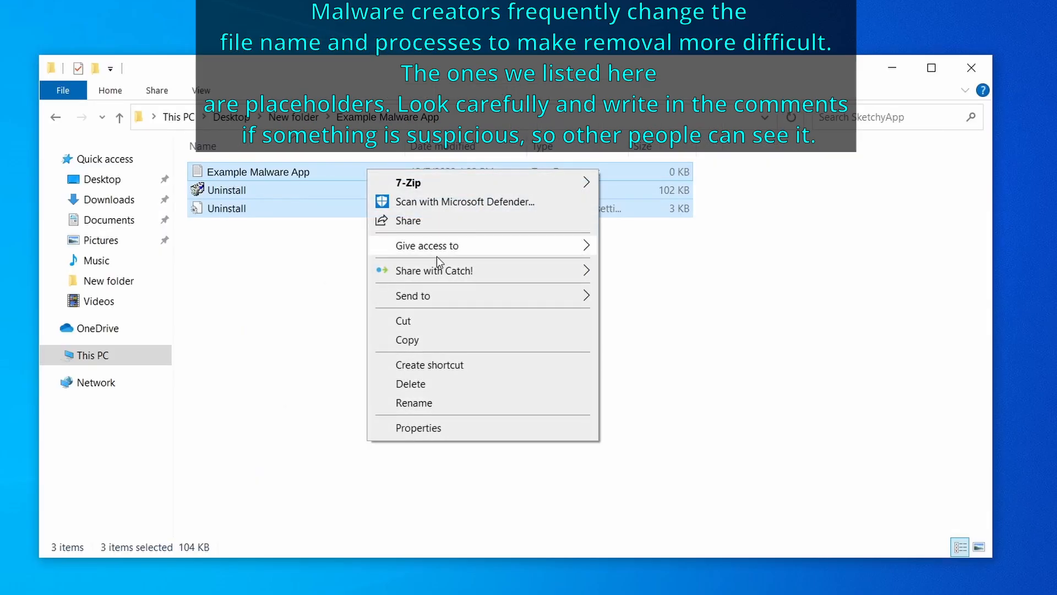
click(457, 383)
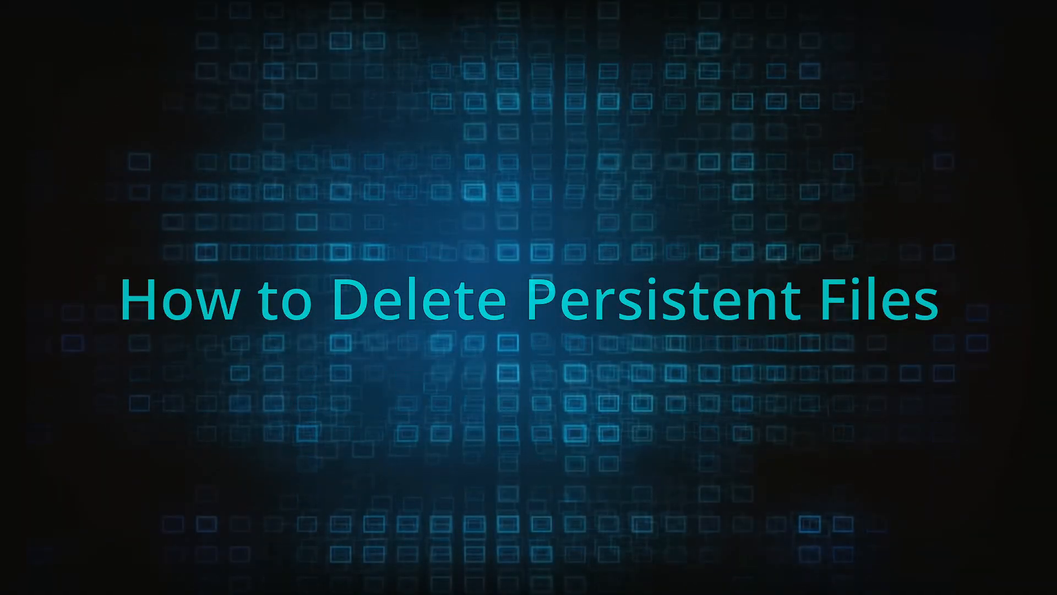
Try to delete EXAMPLE_MALWARE_FOLDER from Program Files.
right_click(450, 252)
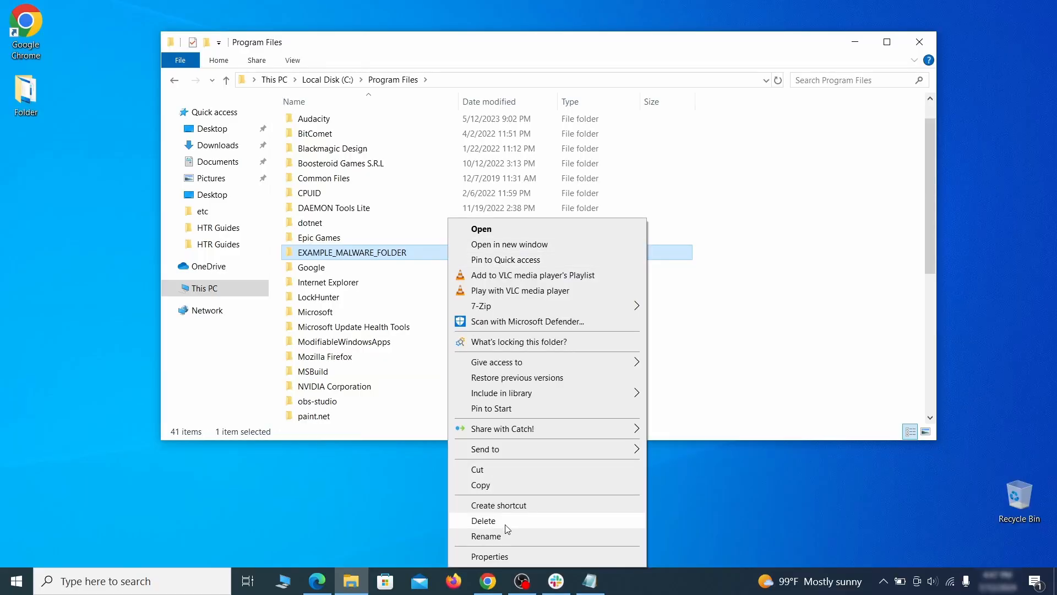
click(504, 521)
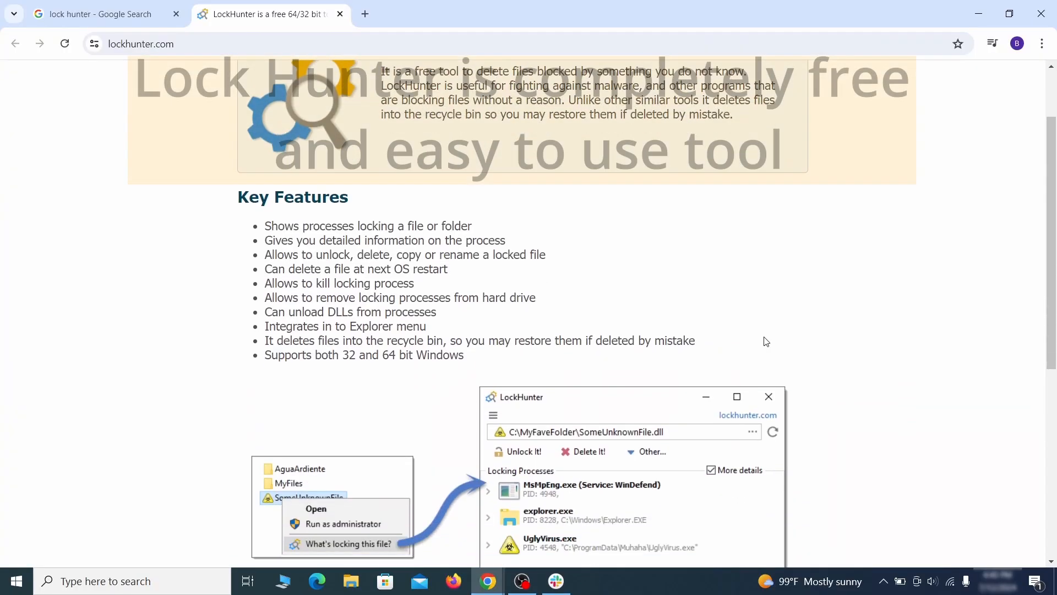
Review the LockHunter web page, then run the downloaded LockHunter setup and install the program.
scroll(767, 341, down, 5)
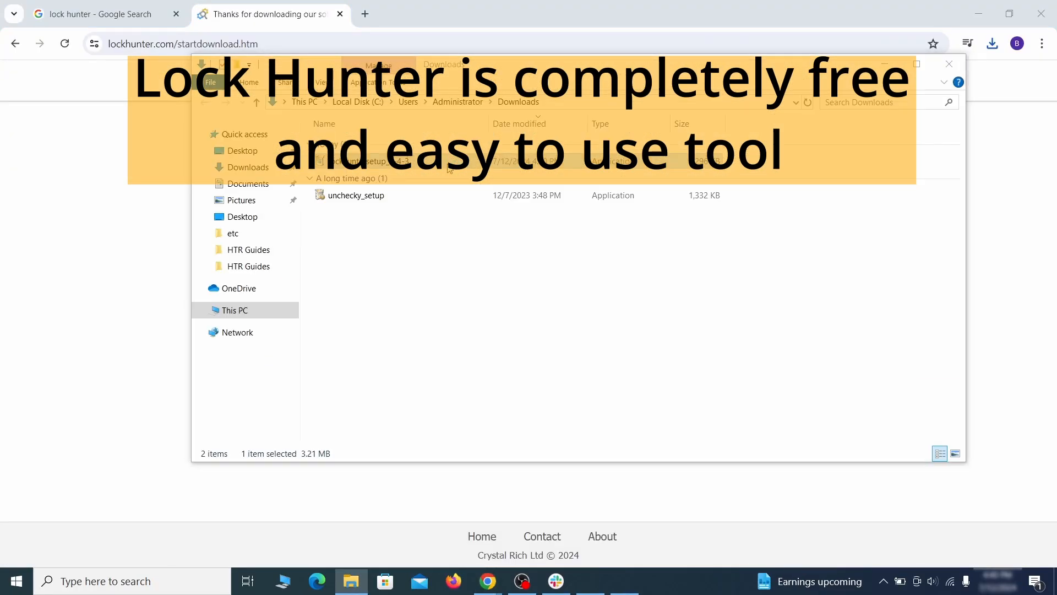
double_click(449, 169)
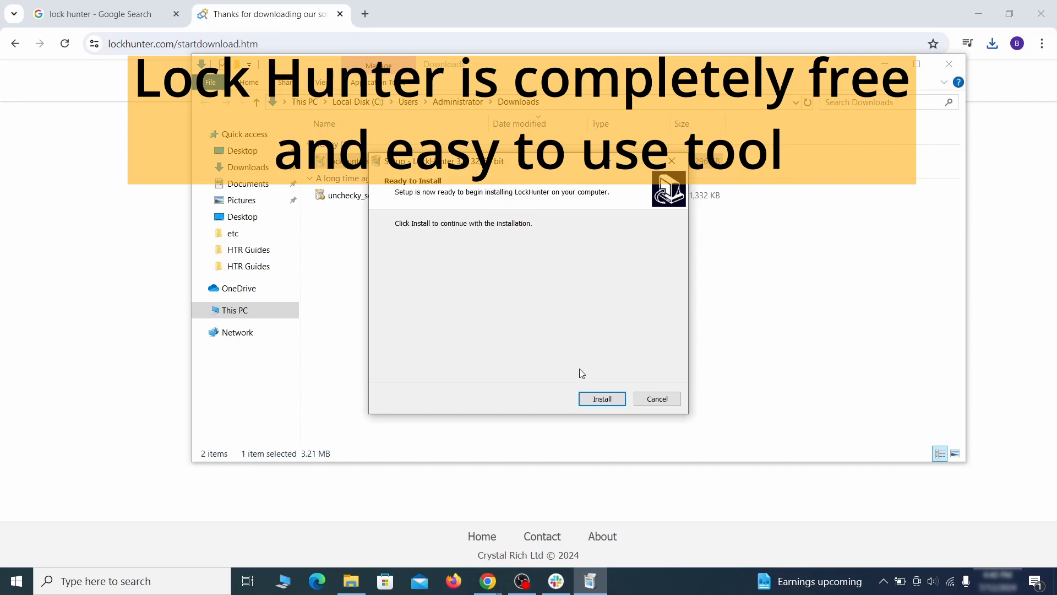
click(600, 398)
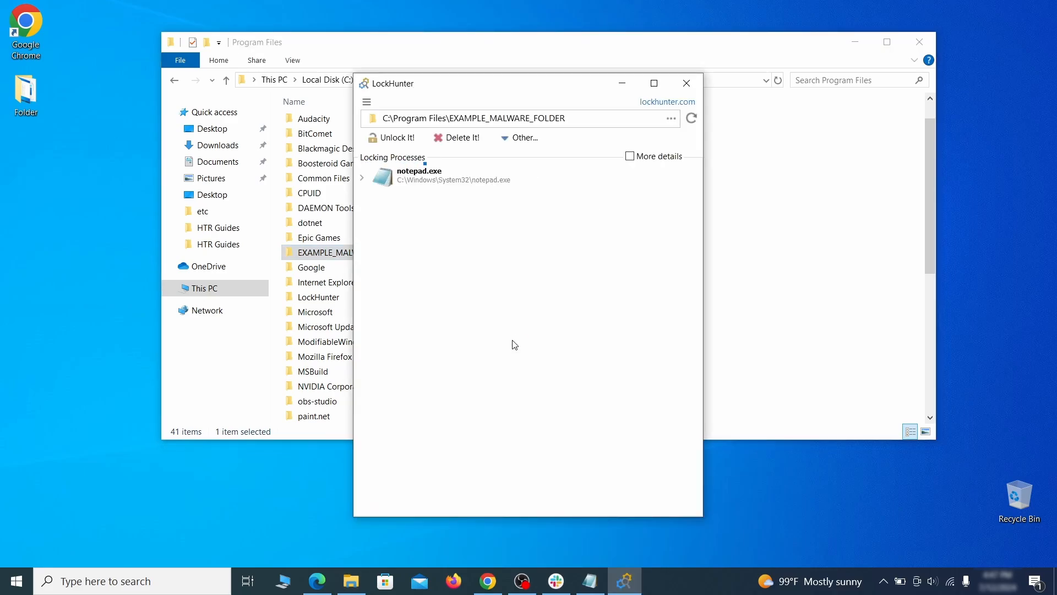
Force-delete EXAMPLE_MALWARE_FOLDER in Program Files with LockHunter and close the tool.
click(471, 141)
click(582, 344)
click(686, 84)
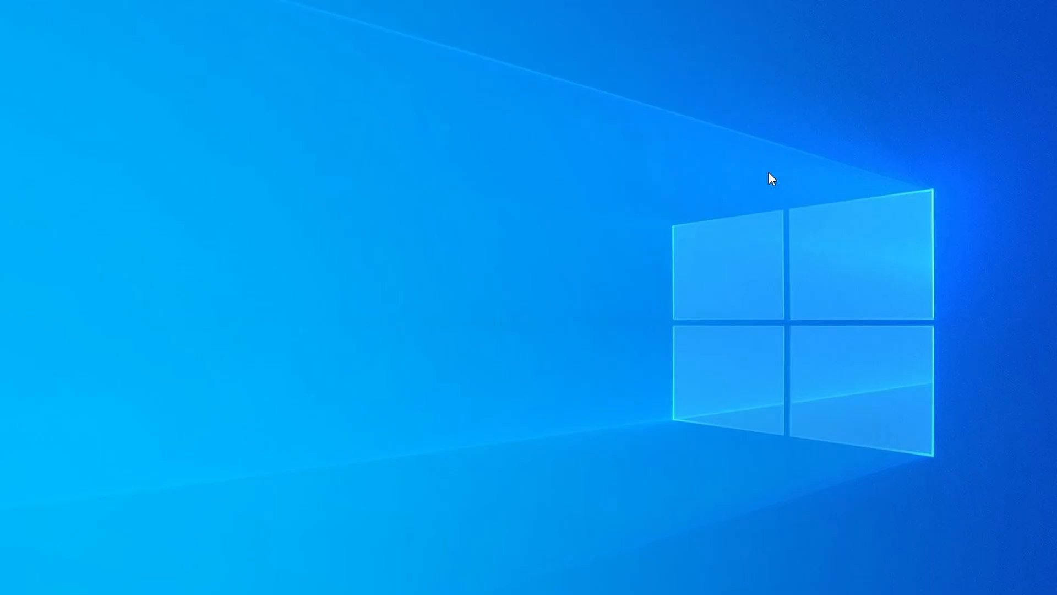
Open Task Manager, sort the processes by CPU and by memory usage, and check the list for suspicious entries.
key(ctrl+shift+Escape)
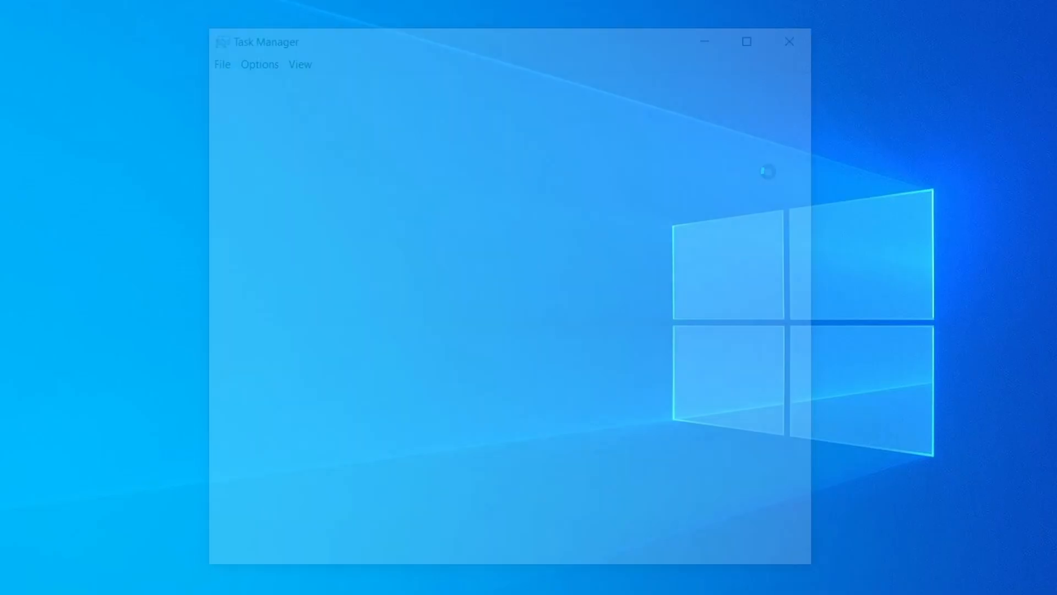
click(512, 130)
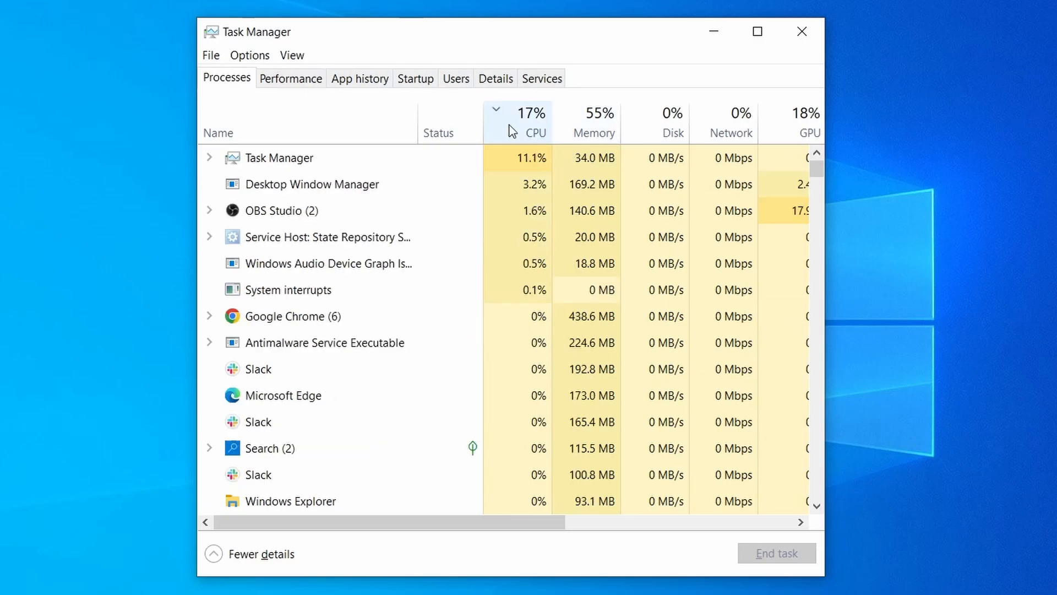
click(601, 121)
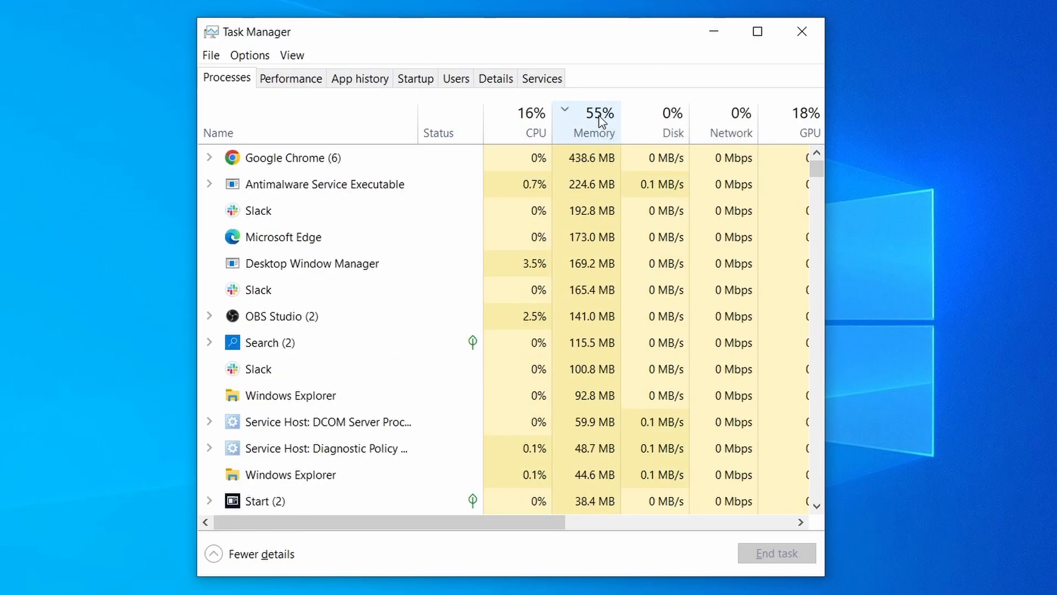
scroll(458, 371, down, 2)
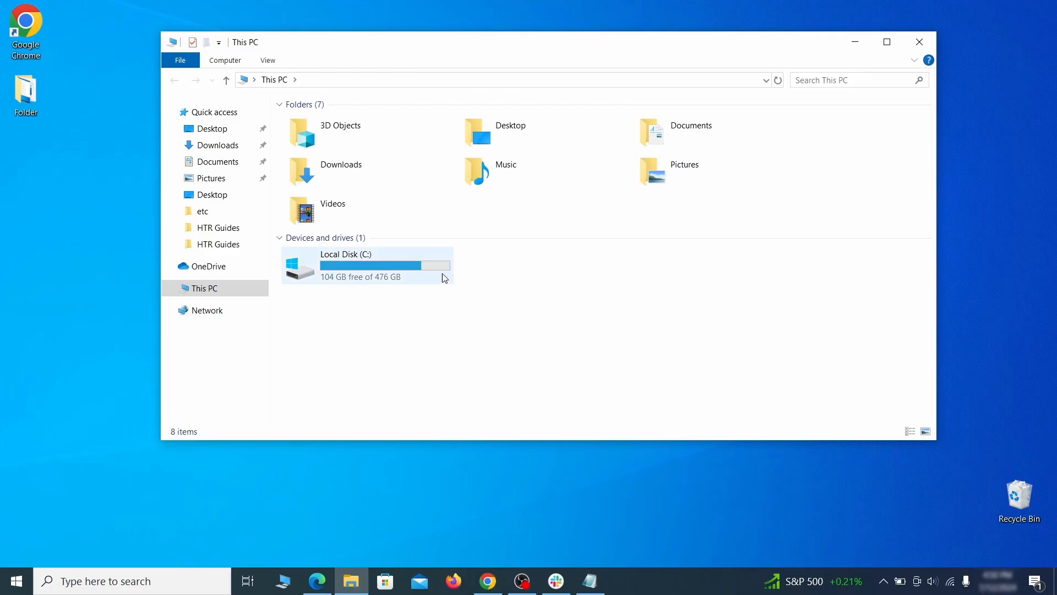
Open the AppData Roaming folder of the personal user profile on Local Disk (C:).
double_click(441, 278)
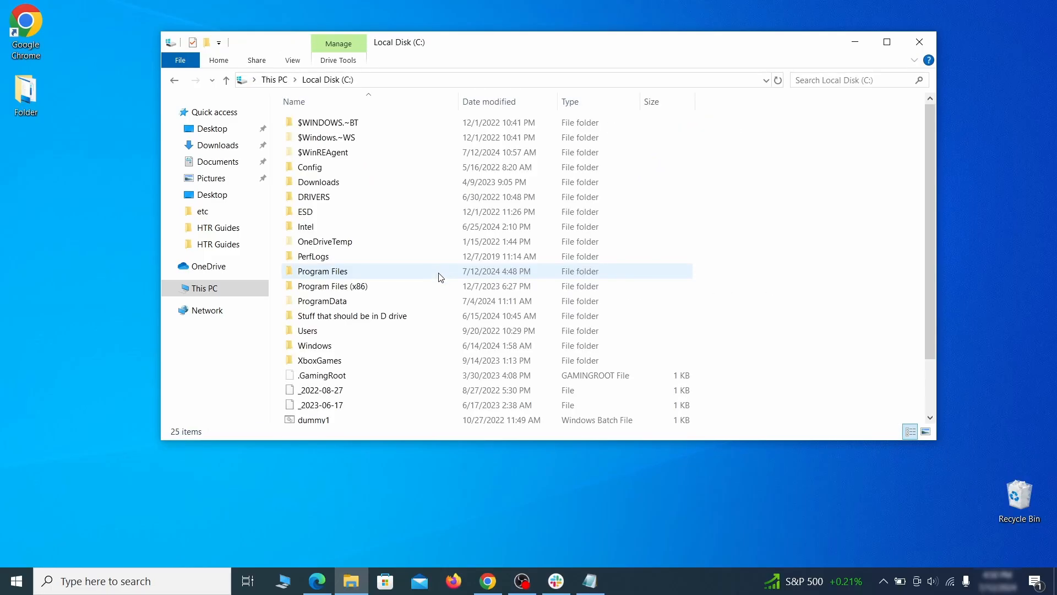
double_click(337, 333)
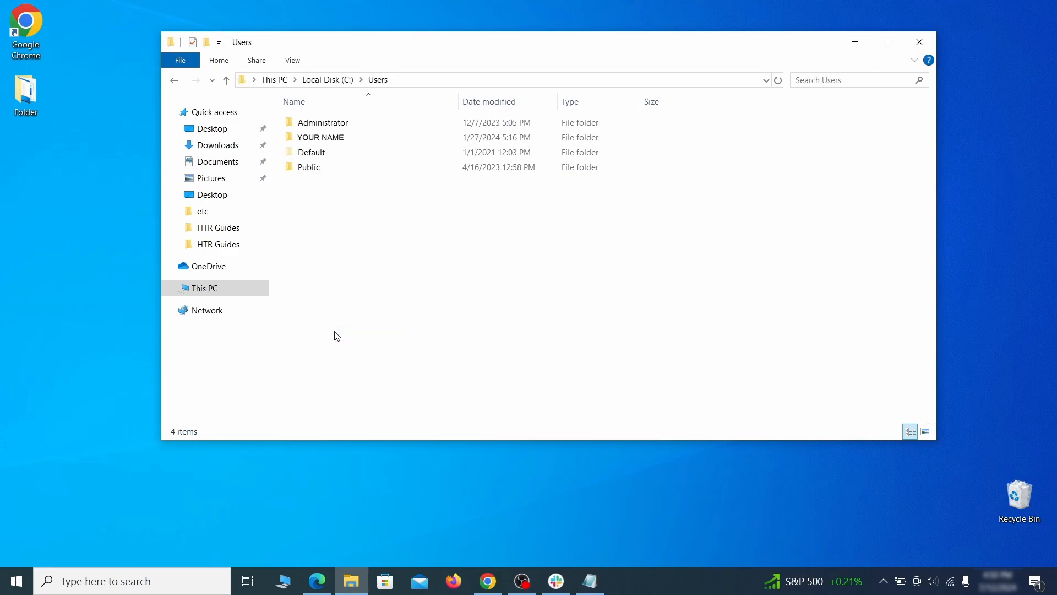
double_click(444, 143)
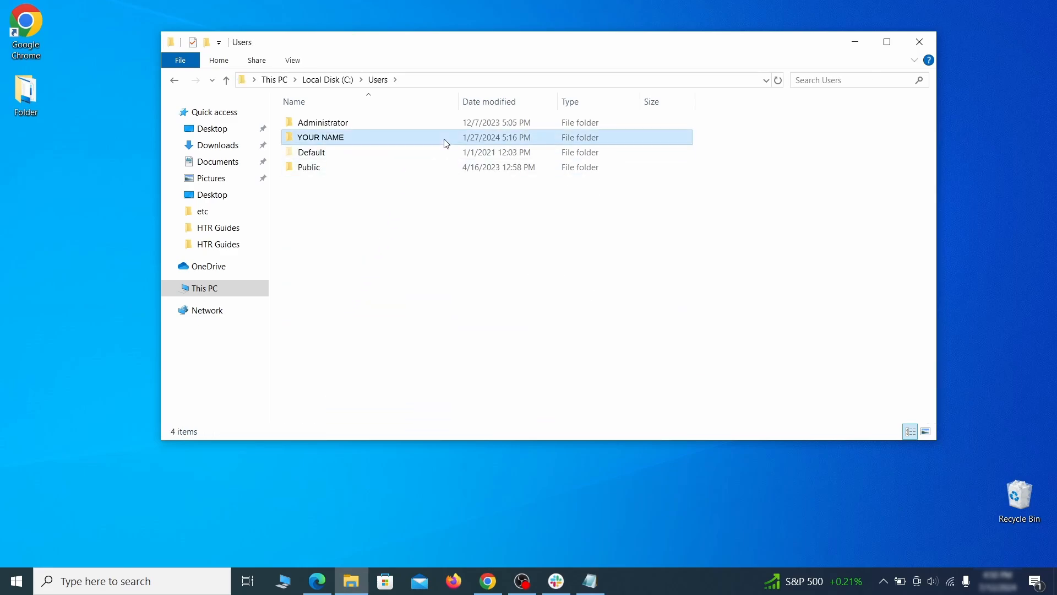
double_click(438, 197)
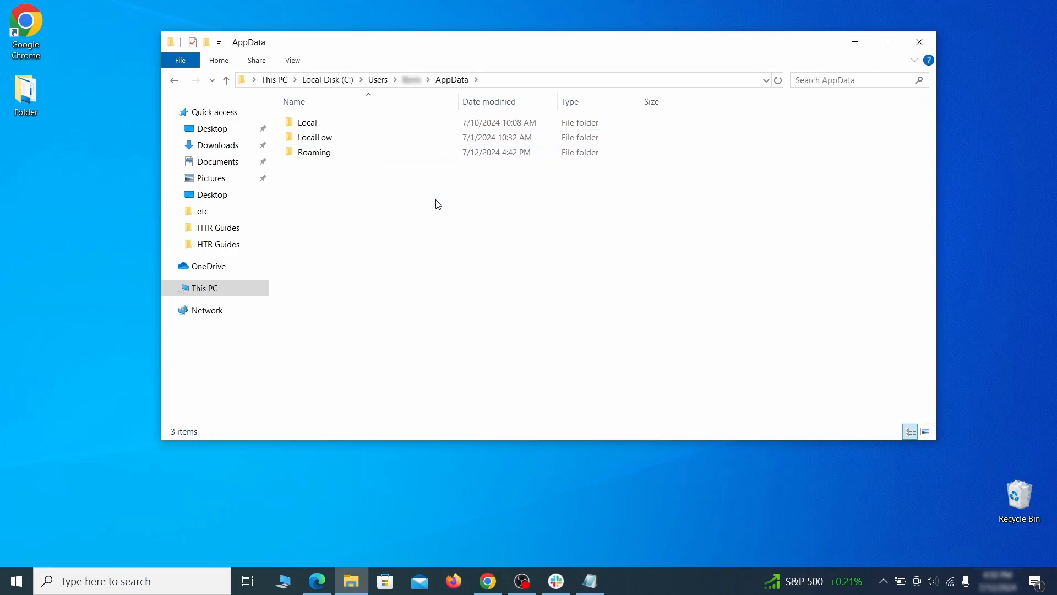
double_click(433, 153)
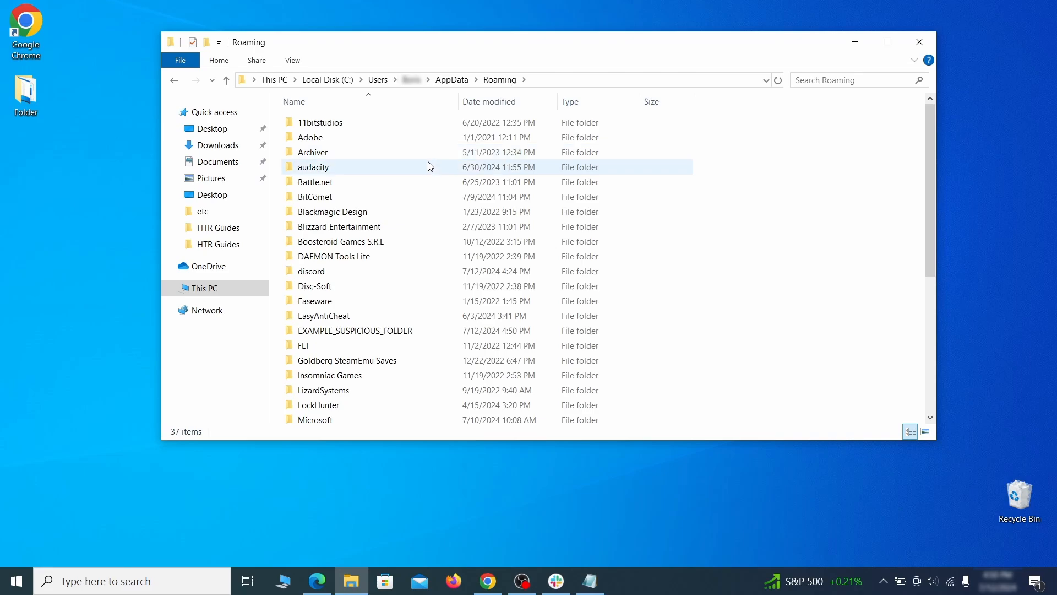
Try to delete EXAMPLE_SUSPICIOUS_FOLDER from the Roaming folder.
scroll(424, 198, down, 1)
scroll(424, 199, down, 1)
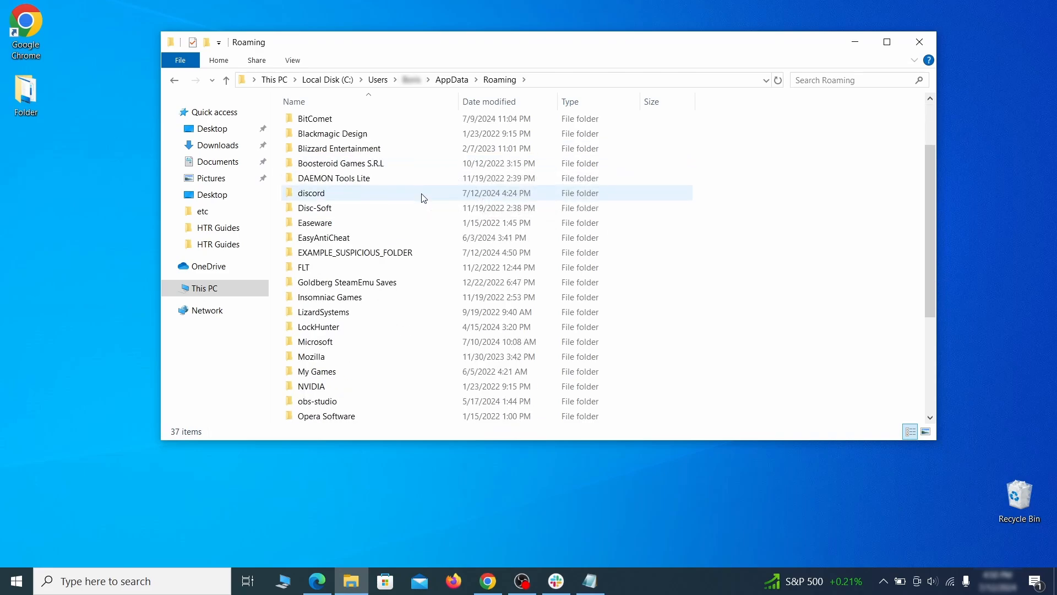
click(435, 253)
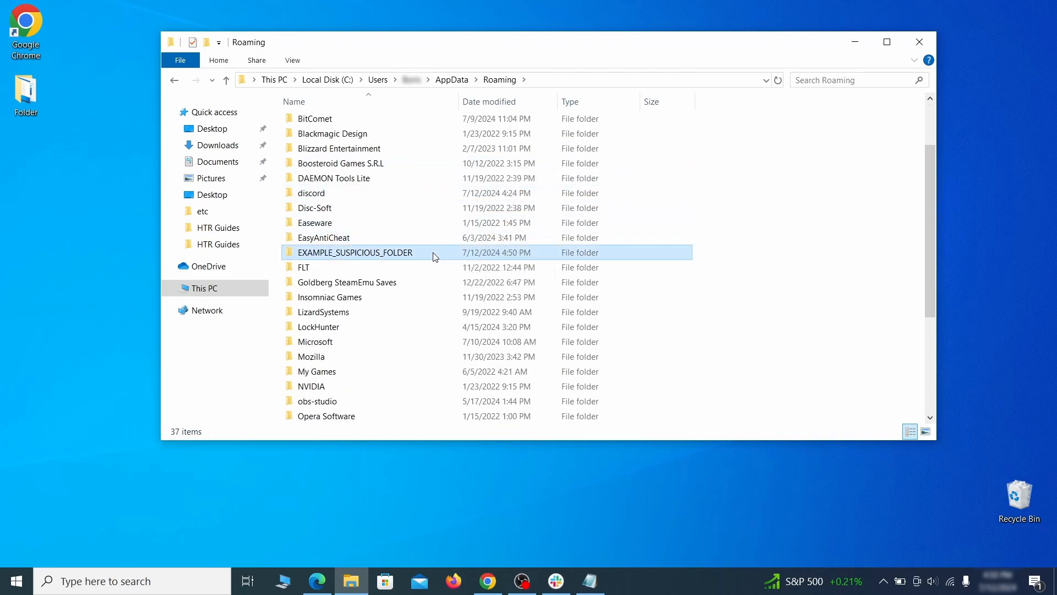
right_click(473, 255)
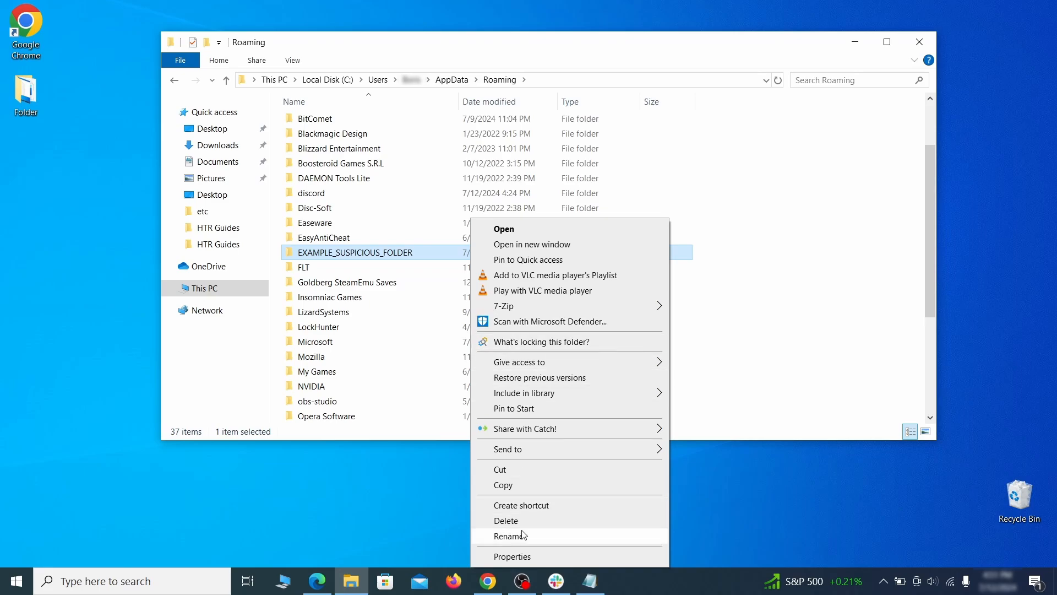
click(505, 520)
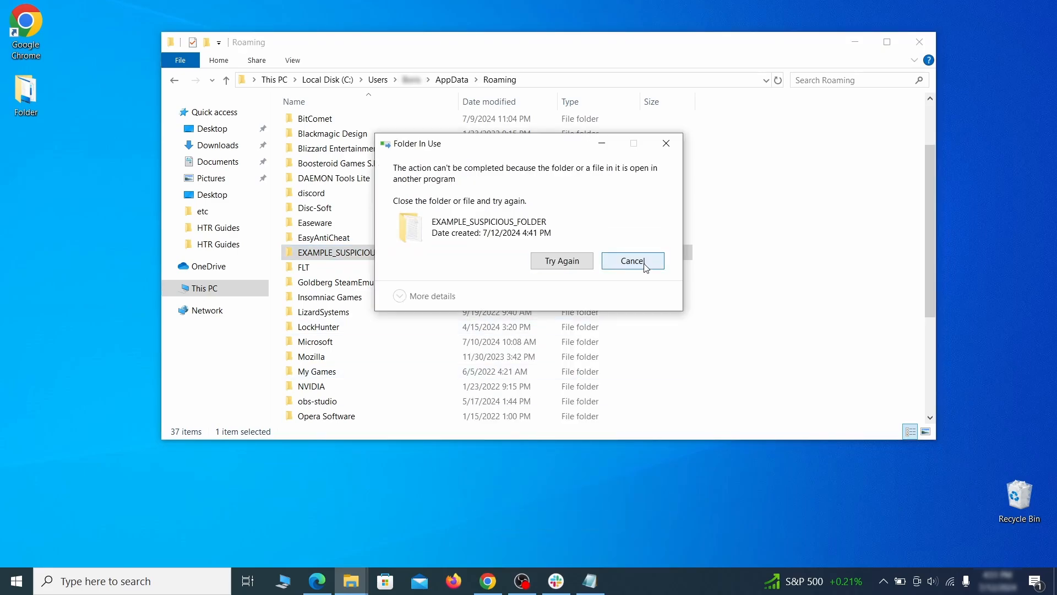
key(Escape)
Check what is locking EXAMPLE_SUSPICIOUS_FOLDER in Roaming and force-delete it with LockHunter.
right_click(437, 252)
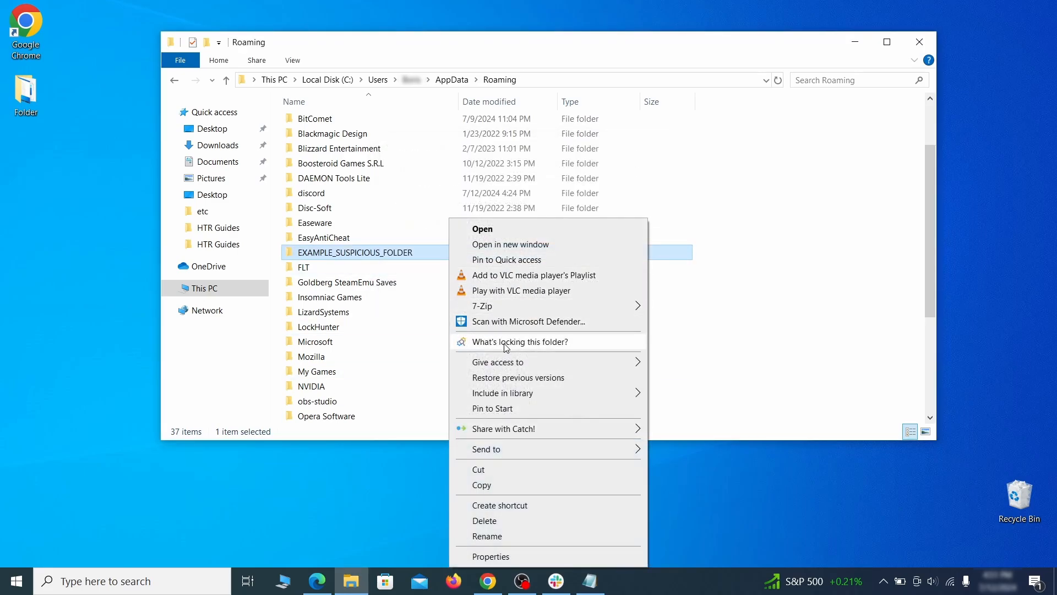
click(485, 342)
click(475, 139)
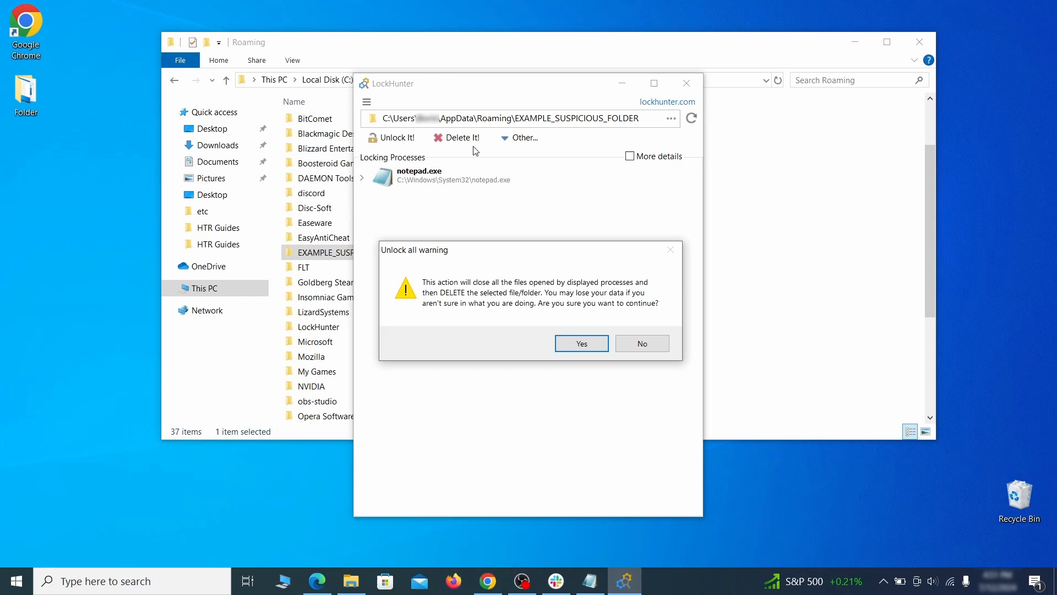
click(573, 344)
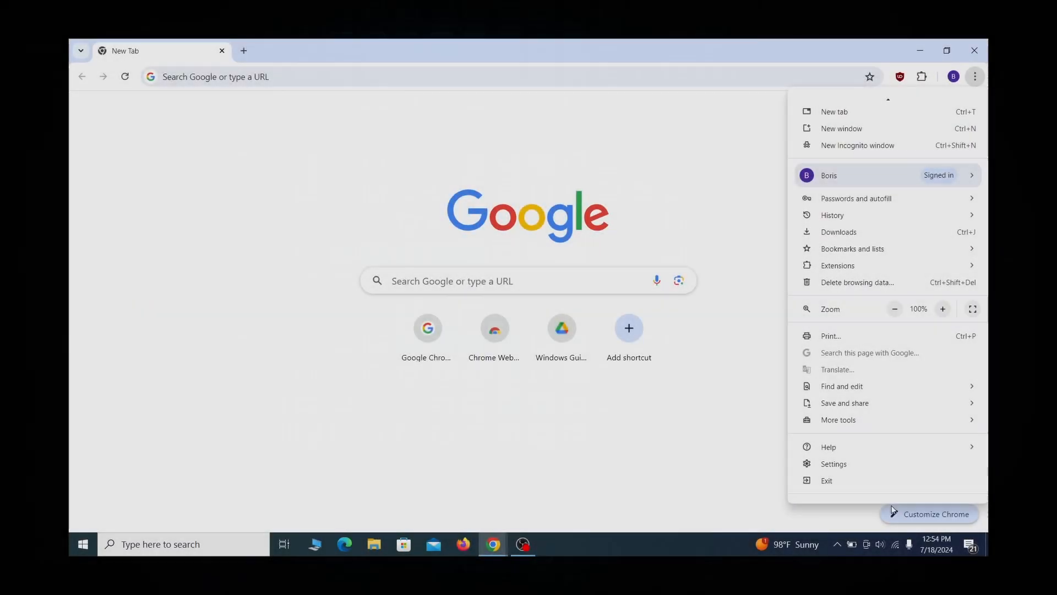
click(873, 490)
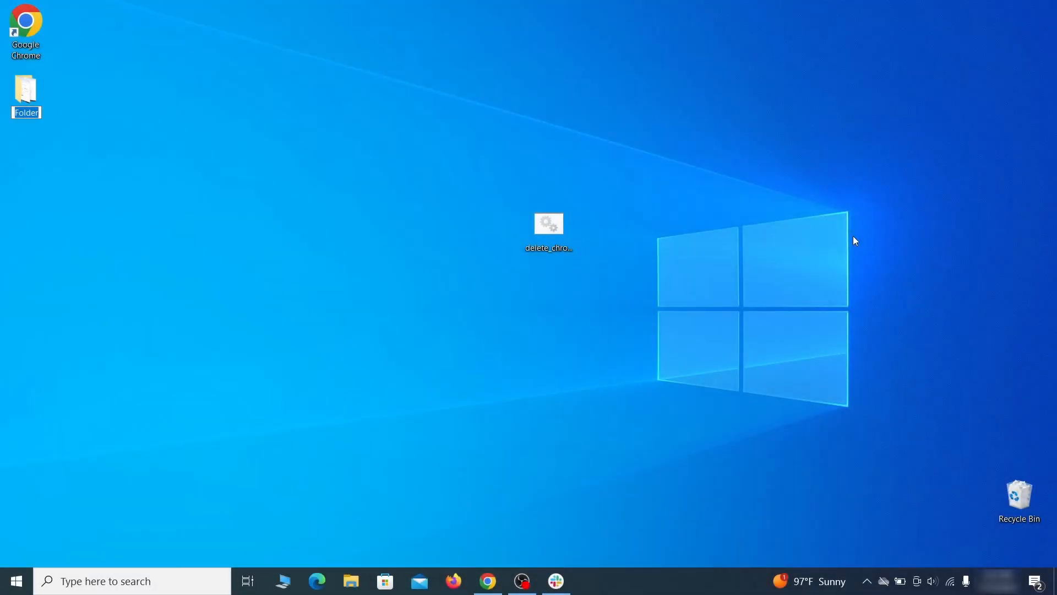
Open the Local Group Policy Editor and select Administrative Templates under Computer Configuration.
key(super)
text(edit group policy)
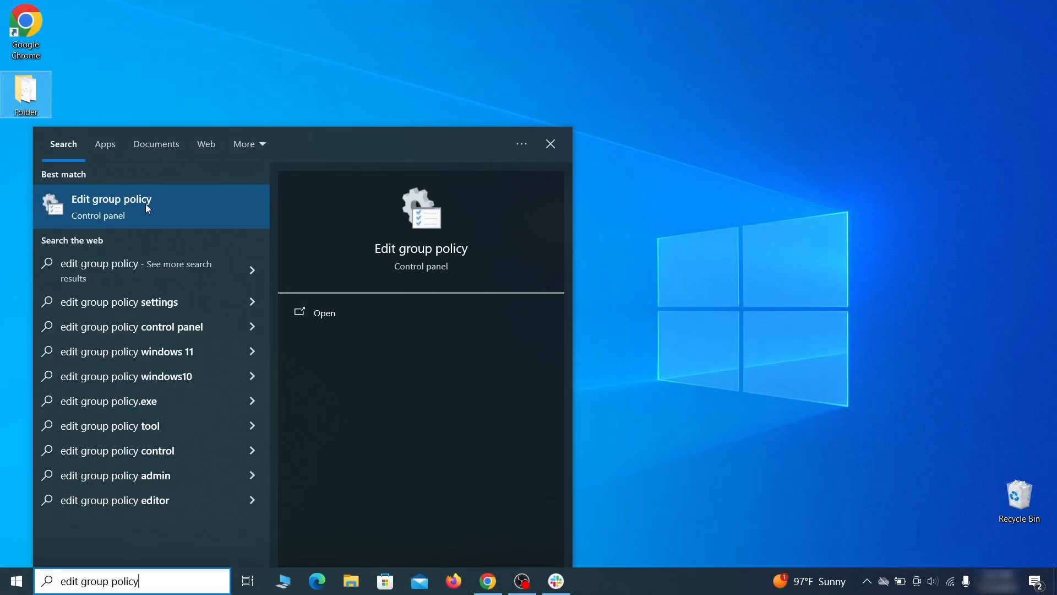
click(143, 208)
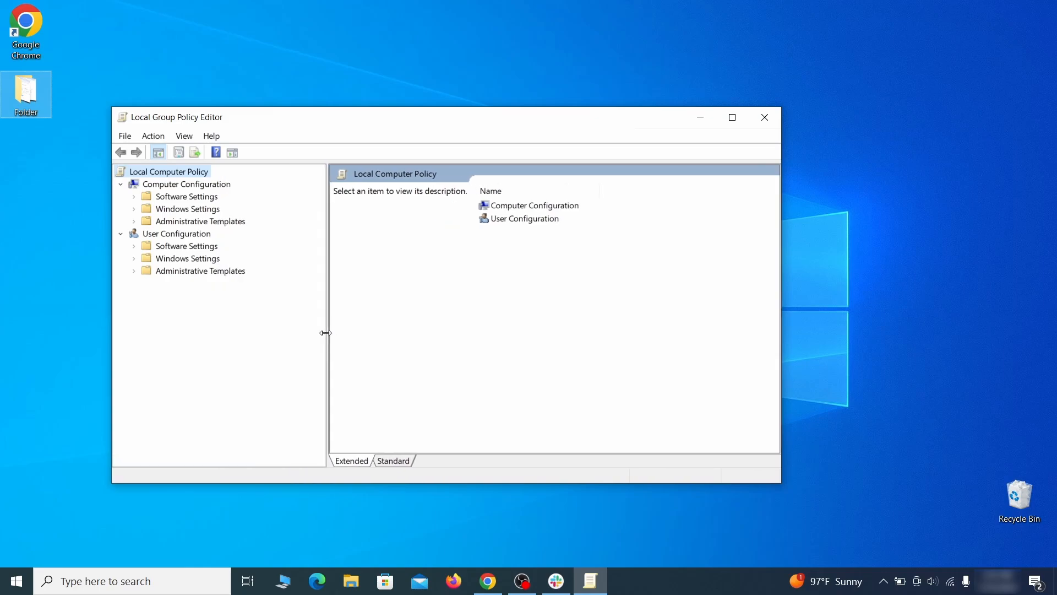
click(175, 187)
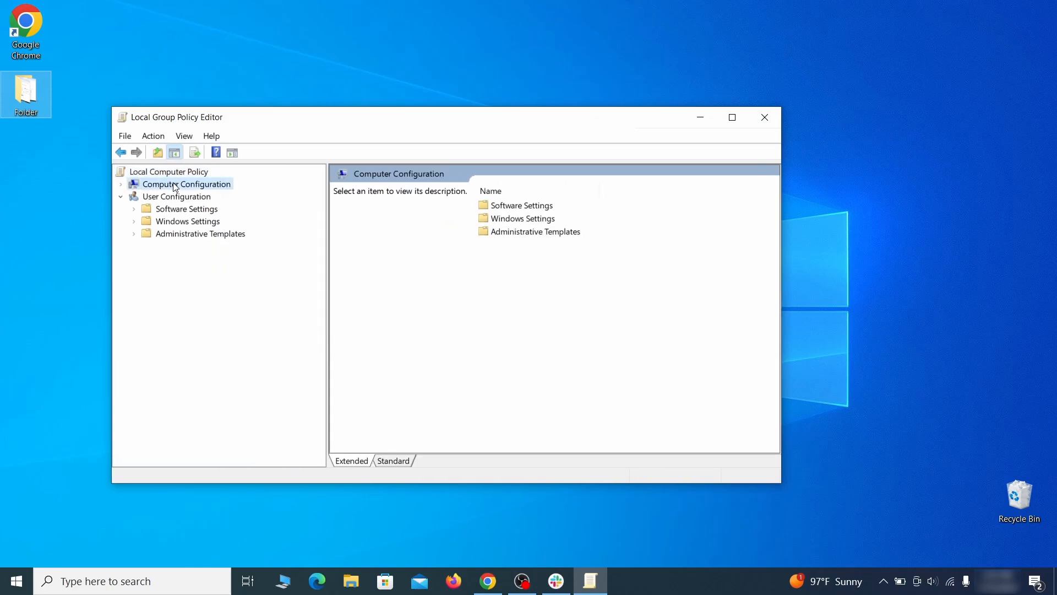
click(235, 223)
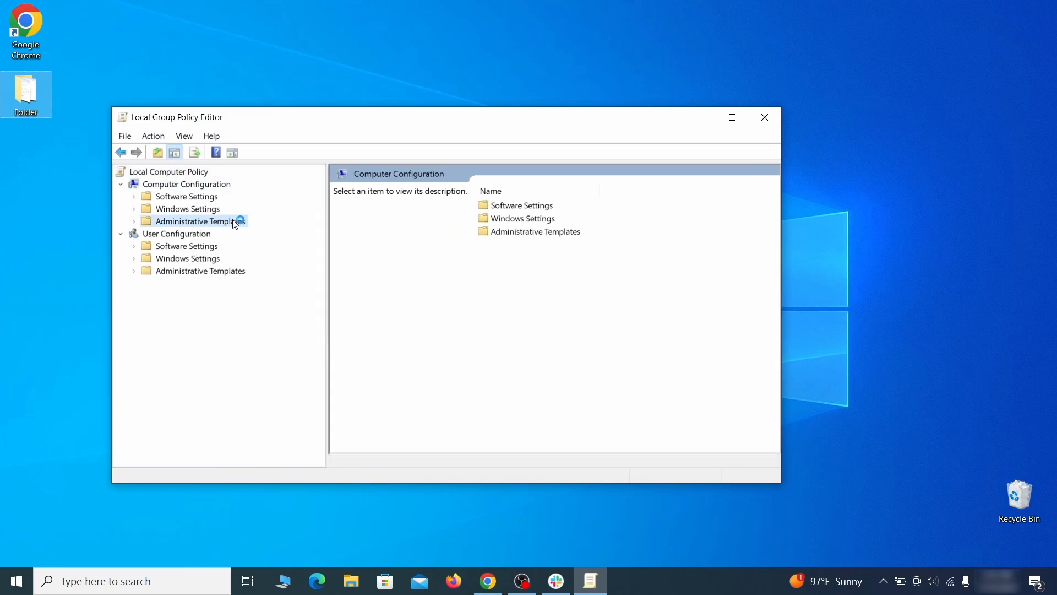
Remove the chrome policy template from Administrative Templates under Computer Configuration and close the policy editor.
right_click(235, 221)
click(339, 231)
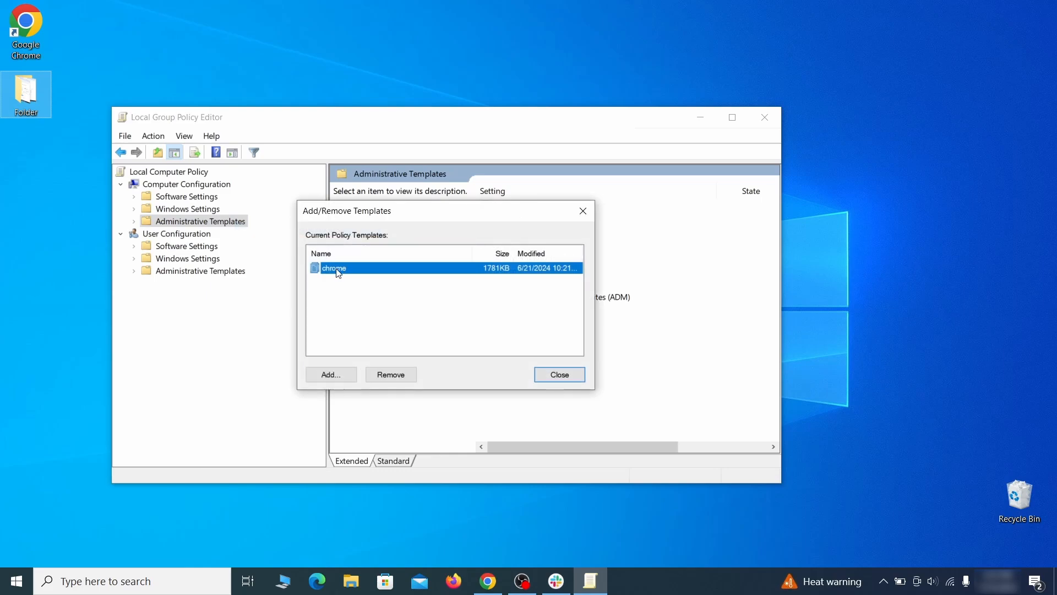
click(400, 375)
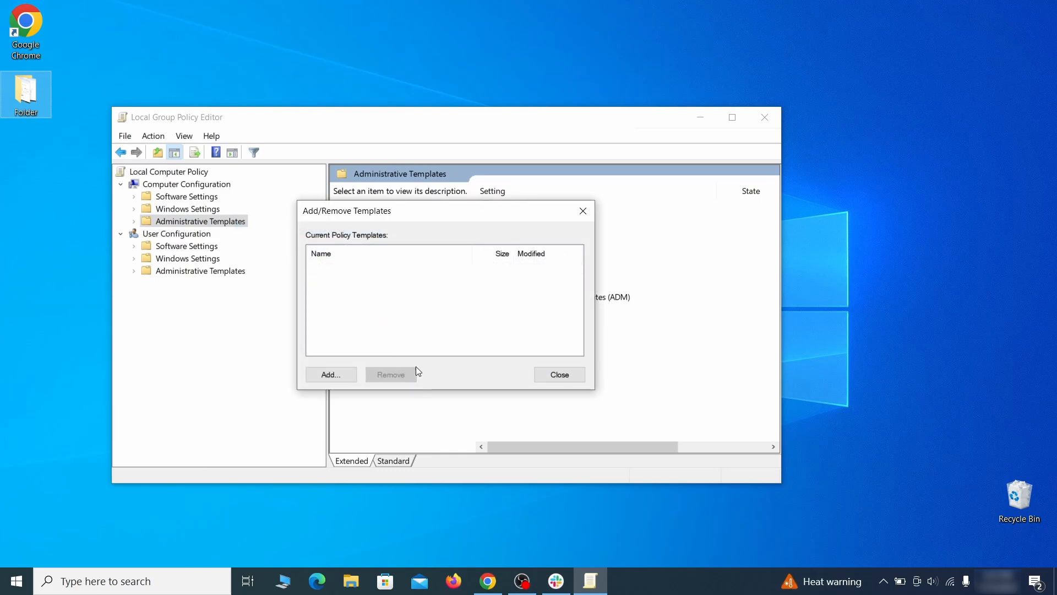
click(560, 374)
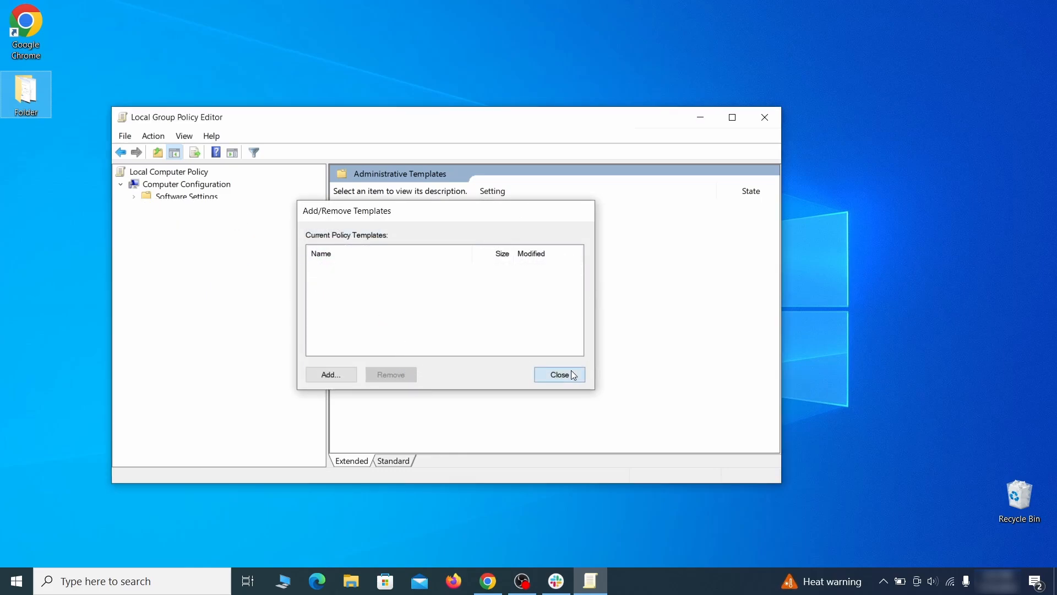
click(765, 118)
Restart the computer and open Chrome's main menu.
click(17, 581)
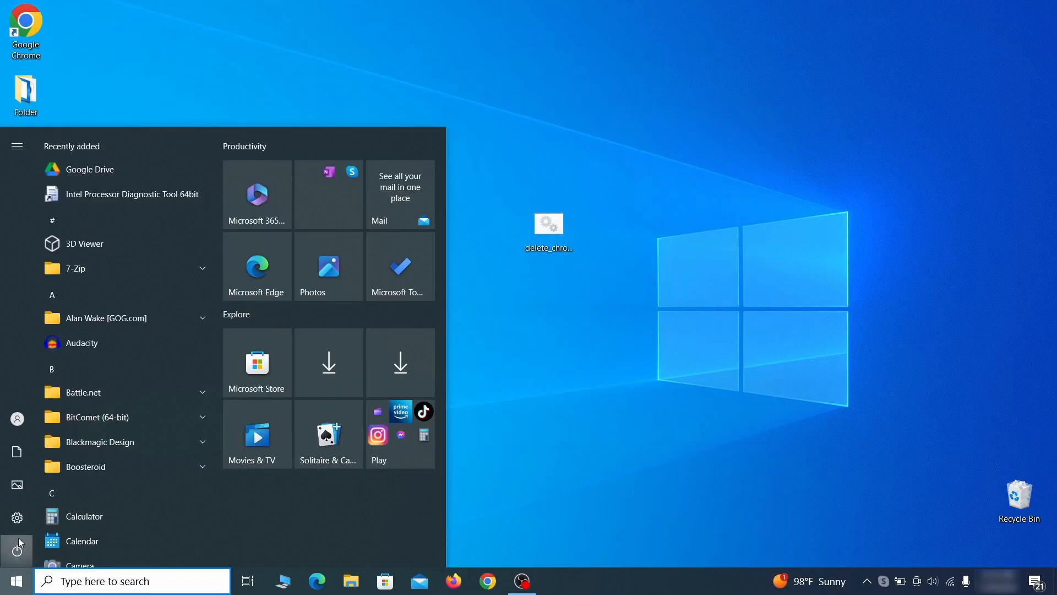
click(18, 548)
click(92, 516)
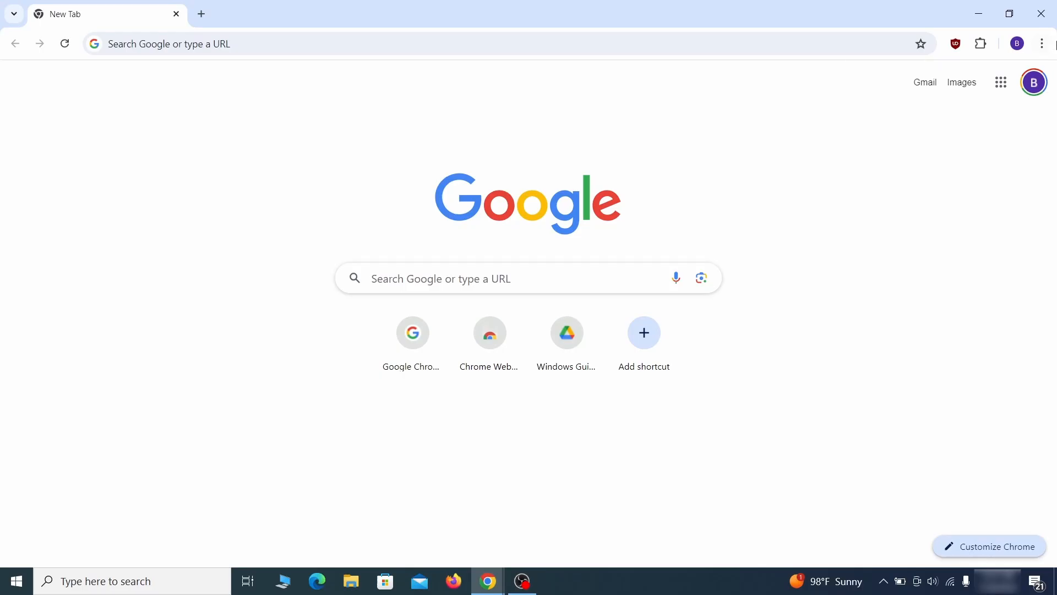
click(1042, 43)
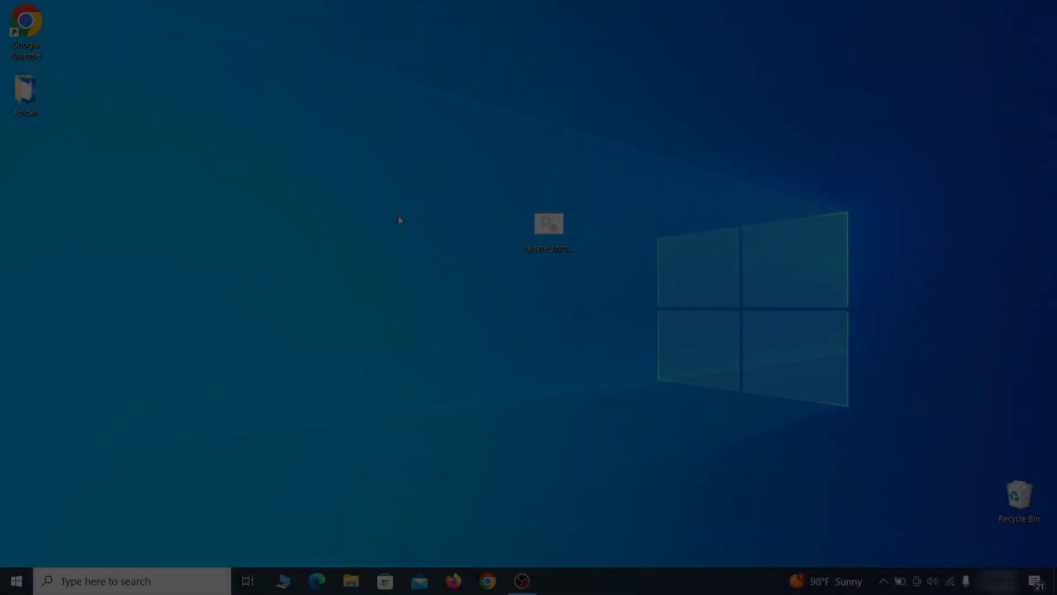
Open the Registry Editor.
key(super)
text(reg)
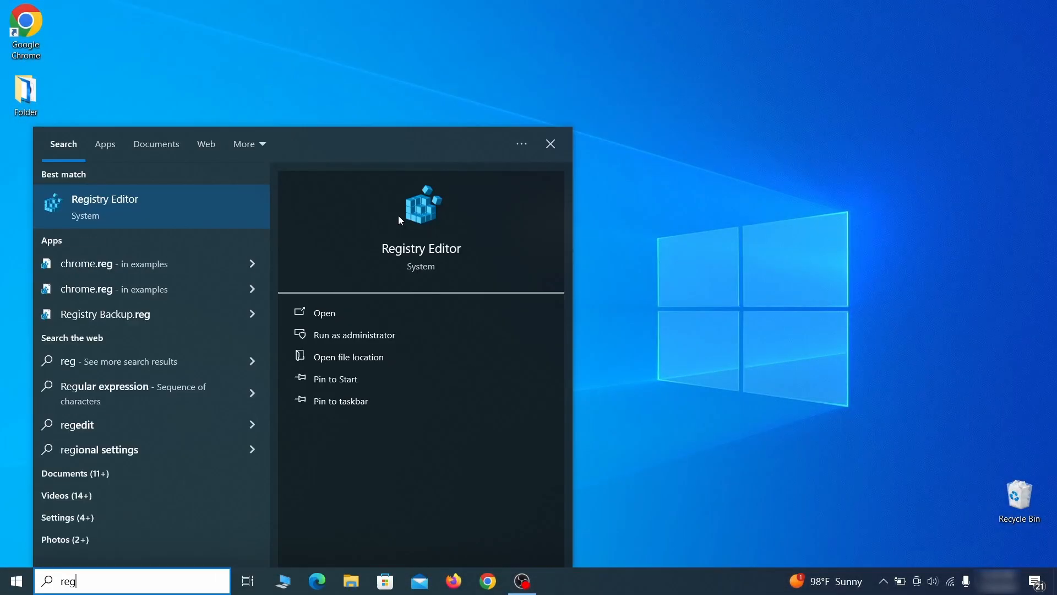
key(Return)
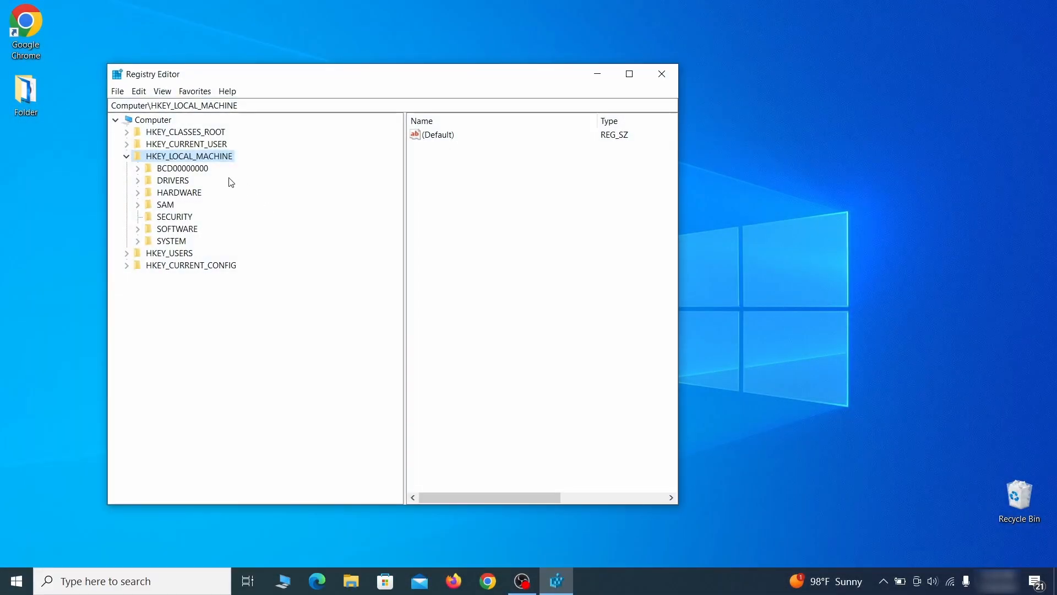
click(137, 168)
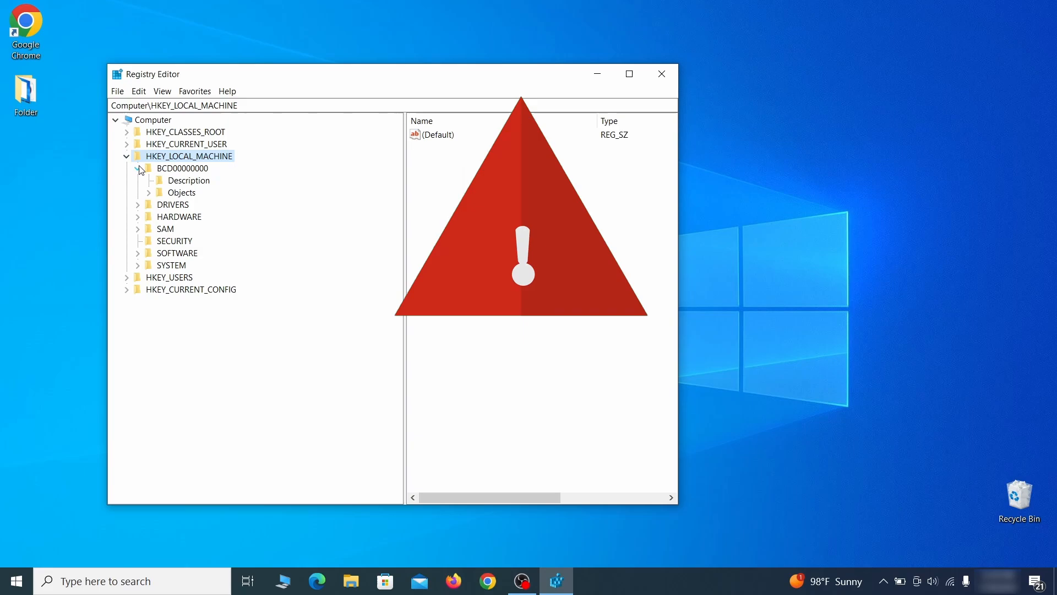
click(148, 192)
click(159, 313)
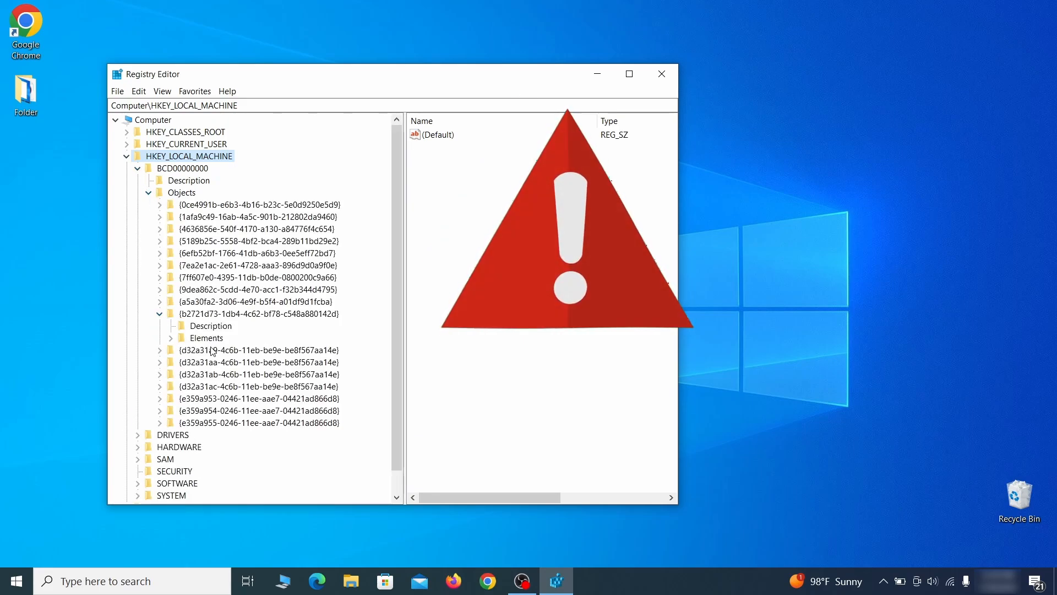
click(171, 338)
click(220, 374)
right_click(221, 374)
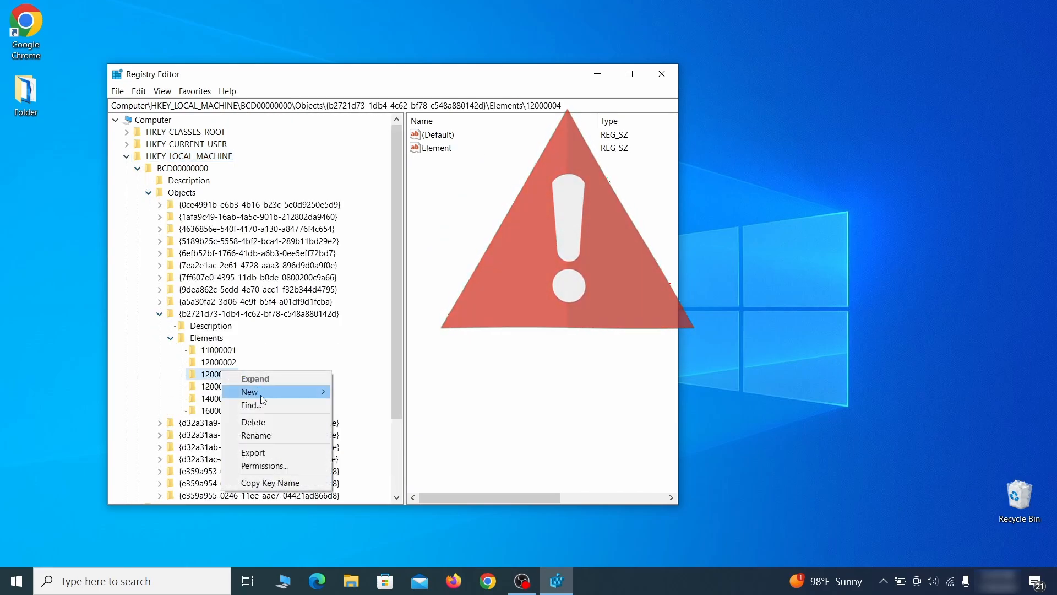
click(273, 422)
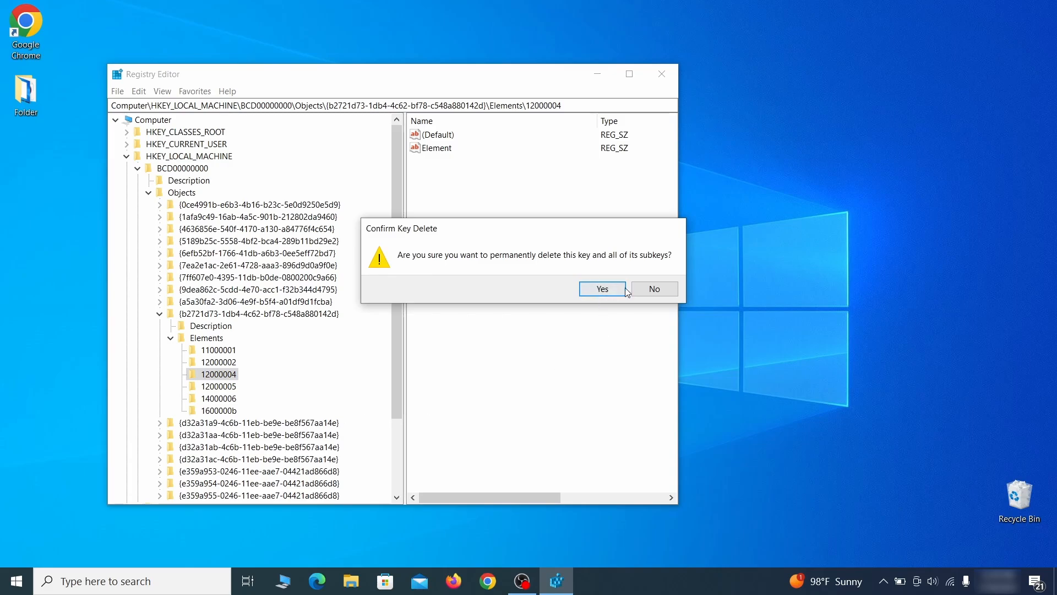
click(665, 296)
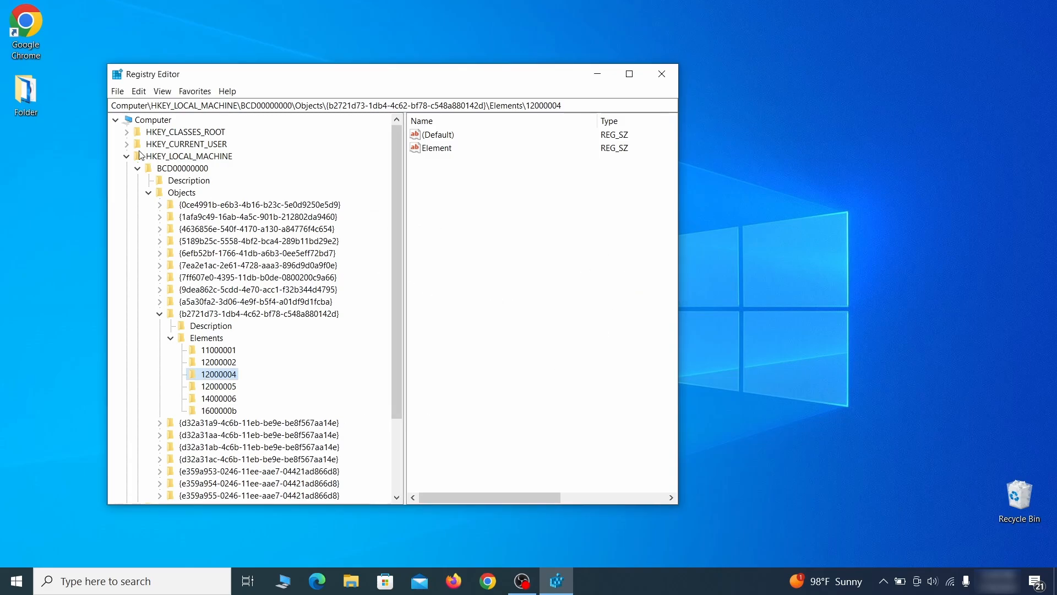
scroll(174, 422, down, 3)
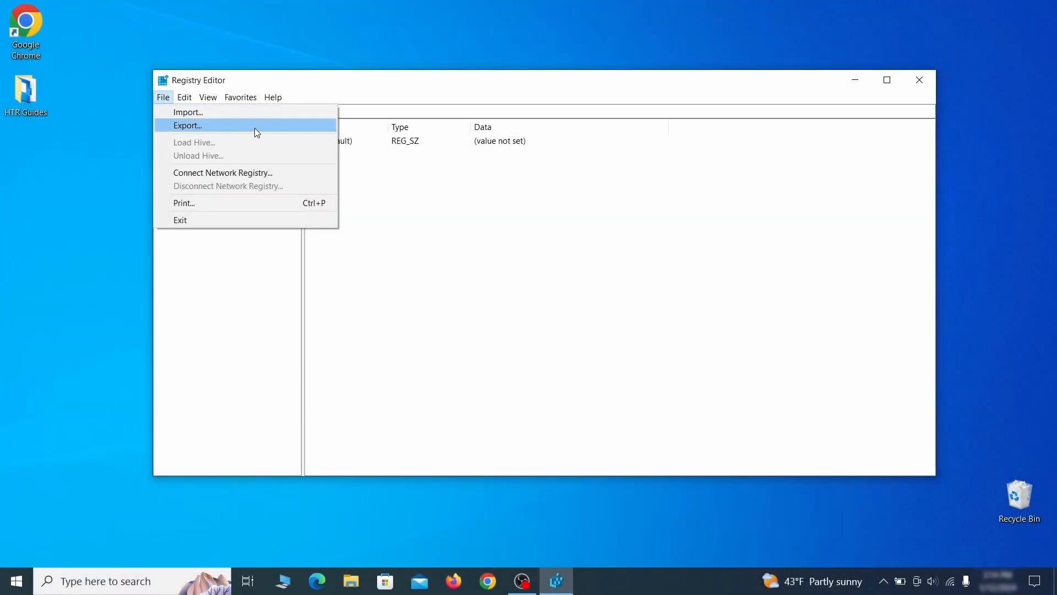
Export the entire registry to the desktop as Registry Backup 1 and select that backup file for import.
click(254, 128)
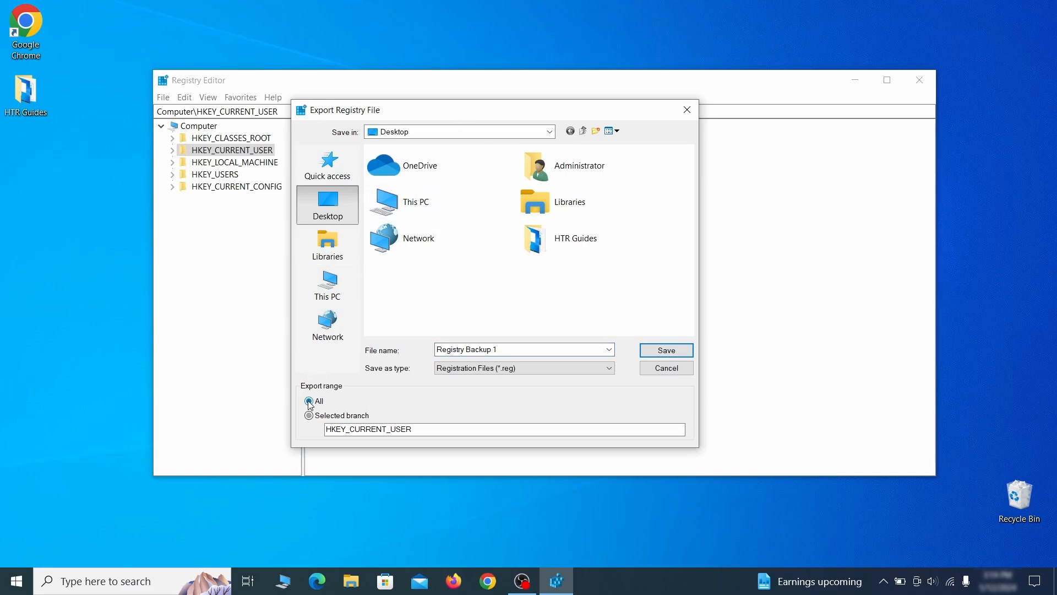
key(Return)
click(163, 97)
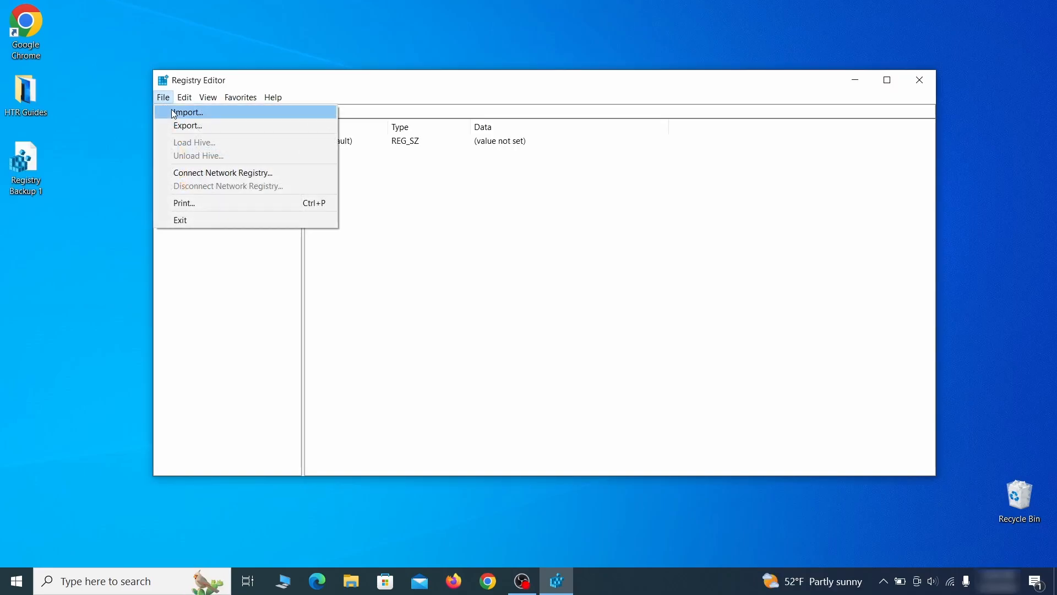
click(227, 116)
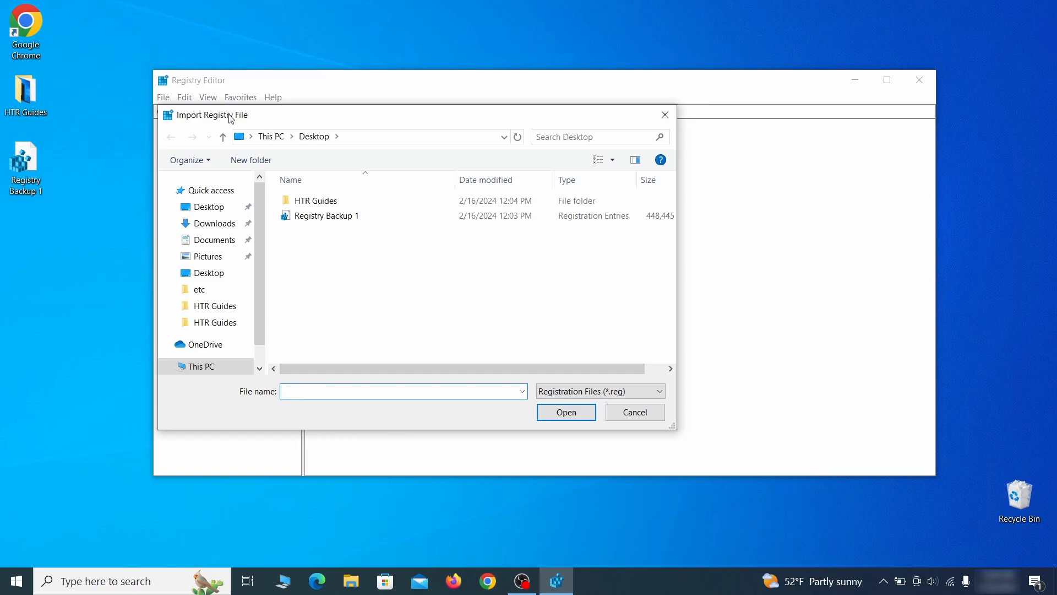
click(366, 221)
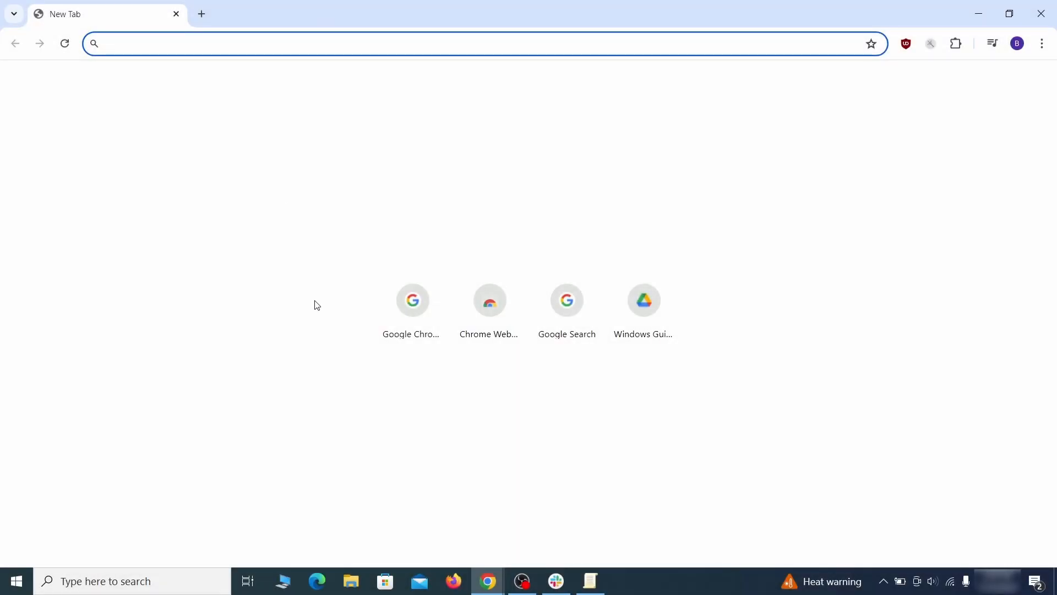
Open chrome://policy in Chrome and copy the HomepageLocation policy value into the Notepad document.
text(ch)
key(Return)
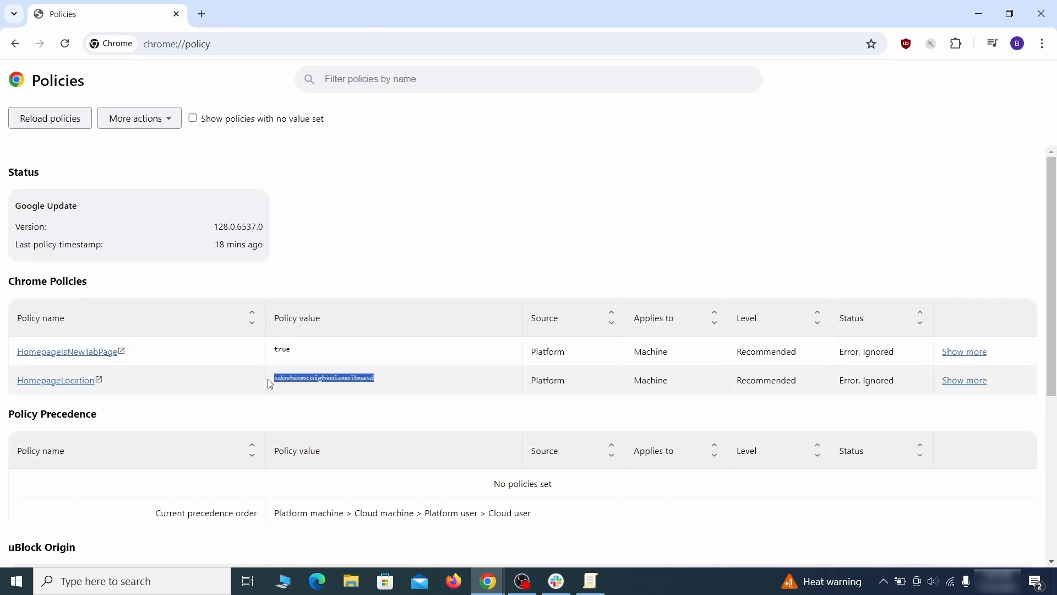
right_click(297, 383)
click(319, 392)
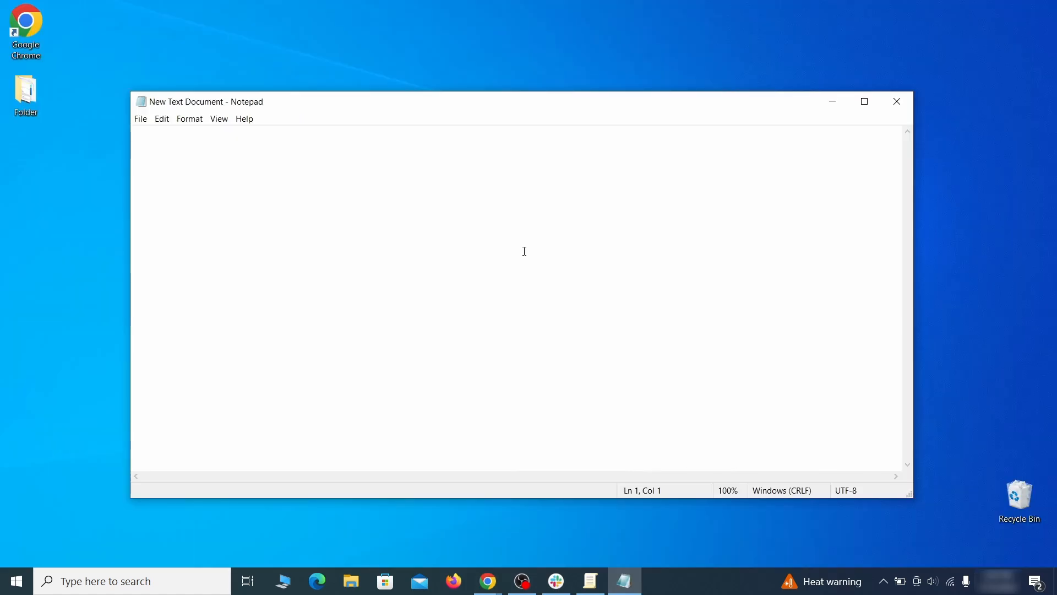
right_click(524, 243)
click(554, 292)
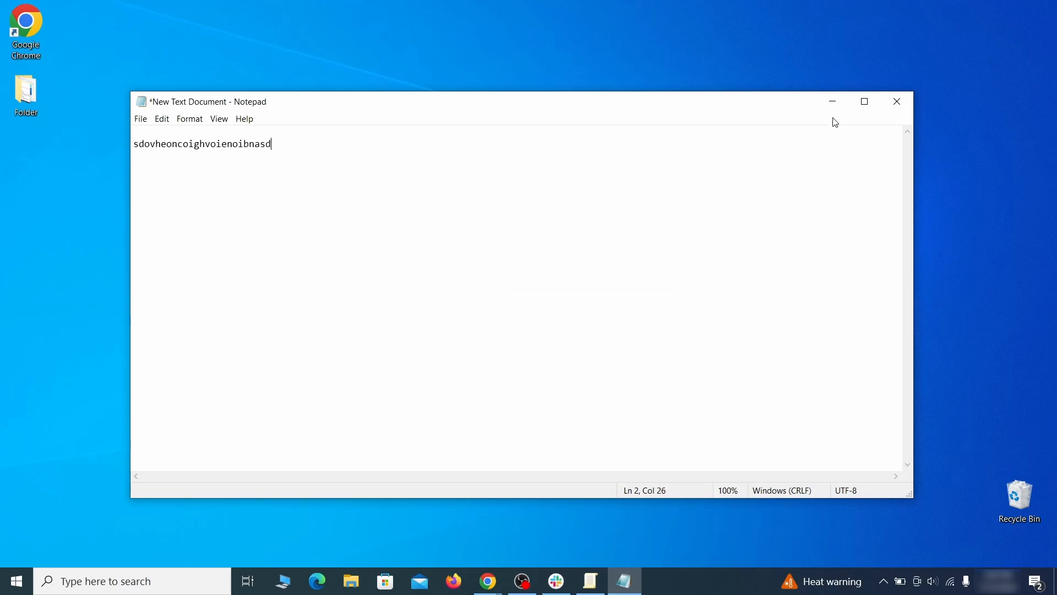
click(827, 103)
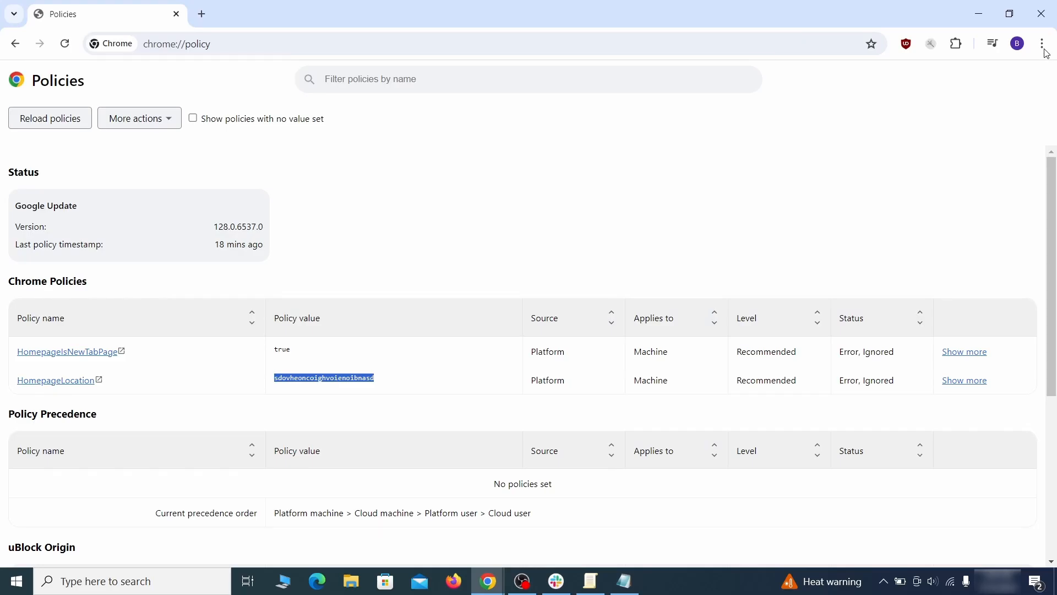
Open Chrome's extension management page.
click(1041, 44)
mouse_move(886, 255)
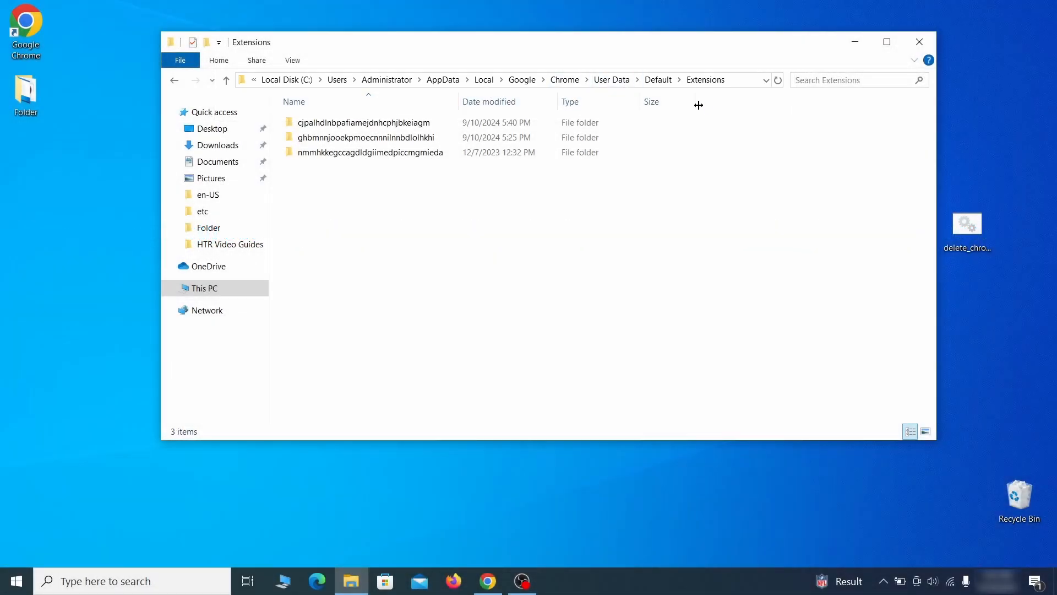
Delete all extension folders from Chrome's Default\Extensions folder in File Explorer and close the window.
drag(386, 176, 446, 134)
right_click(445, 132)
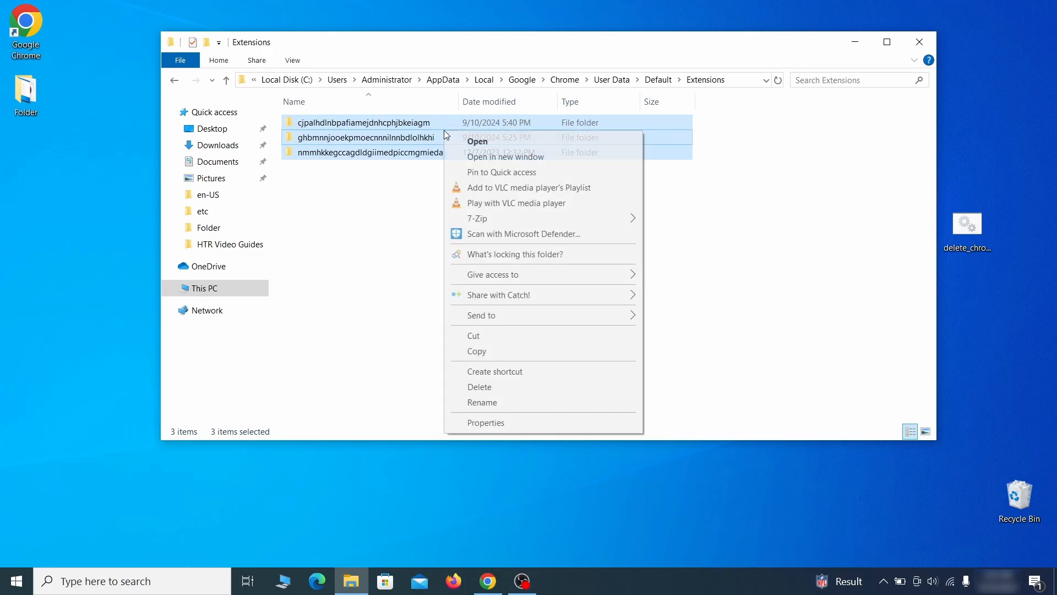
click(479, 387)
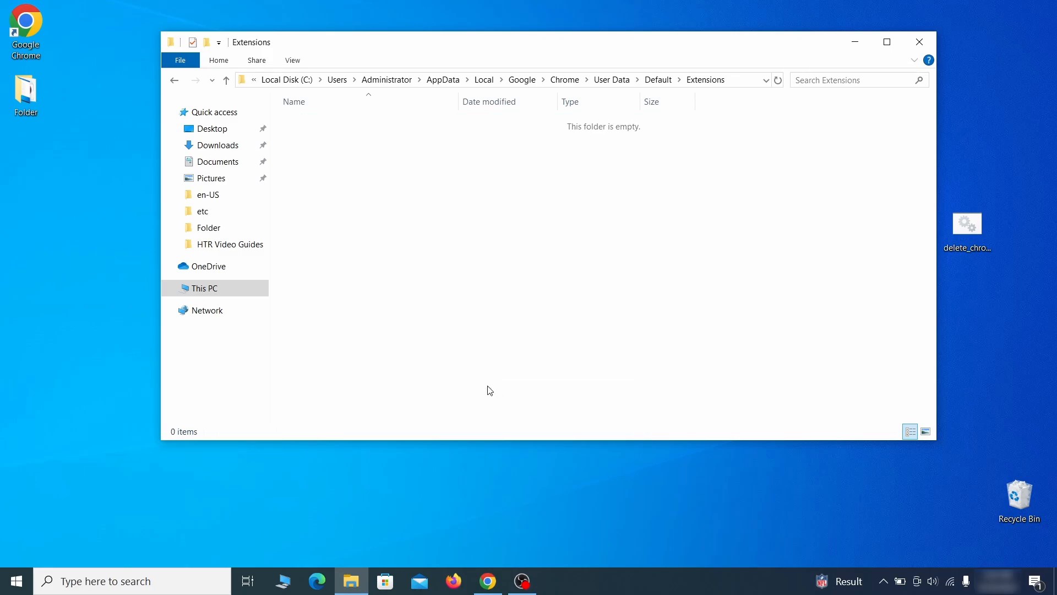
click(919, 48)
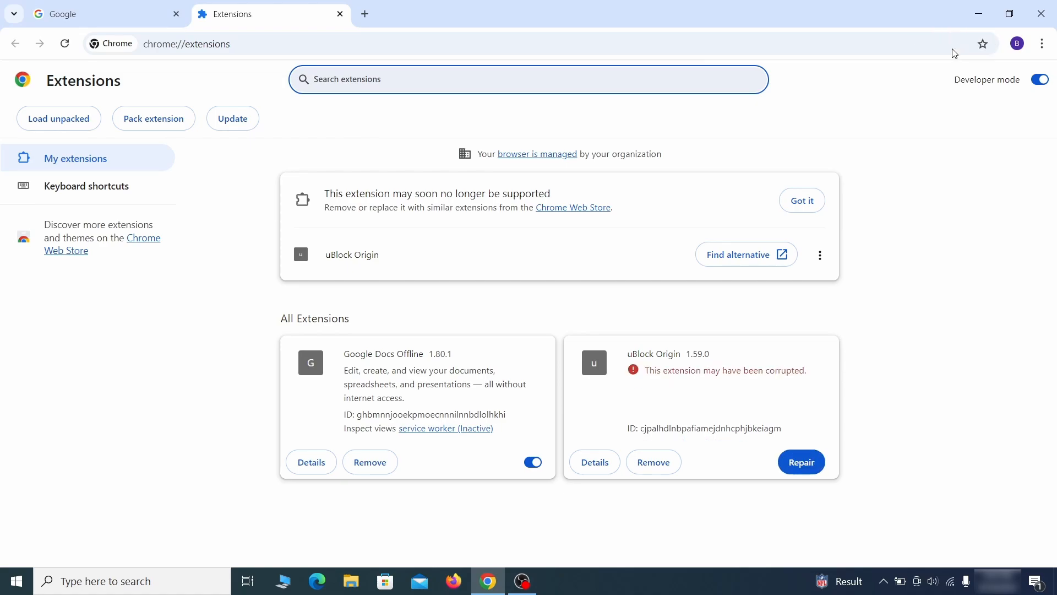
Repair the corrupted uBlock Origin extension on Chrome's extensions page.
click(807, 468)
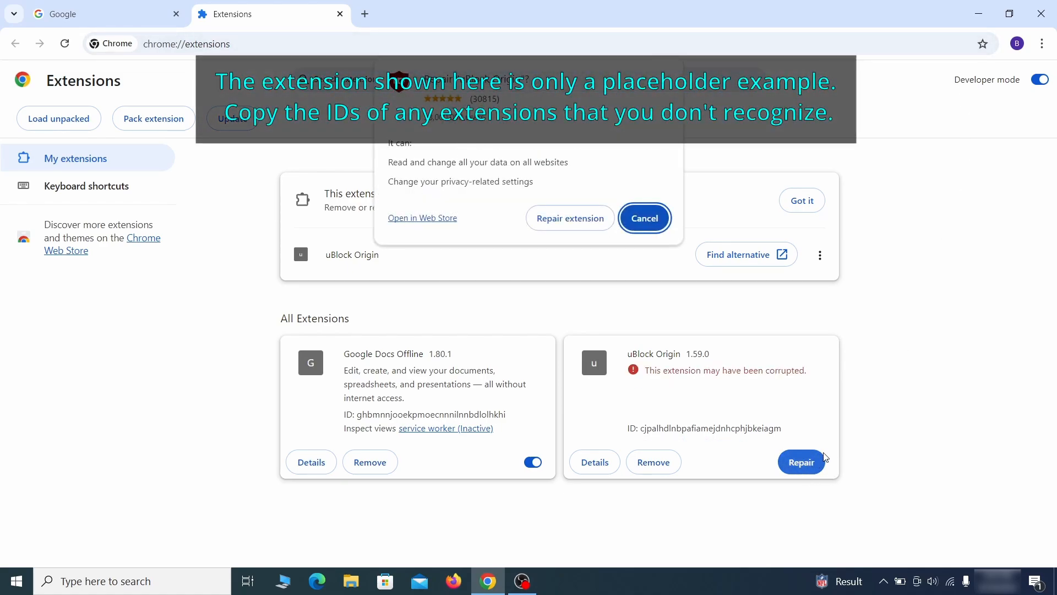
click(571, 218)
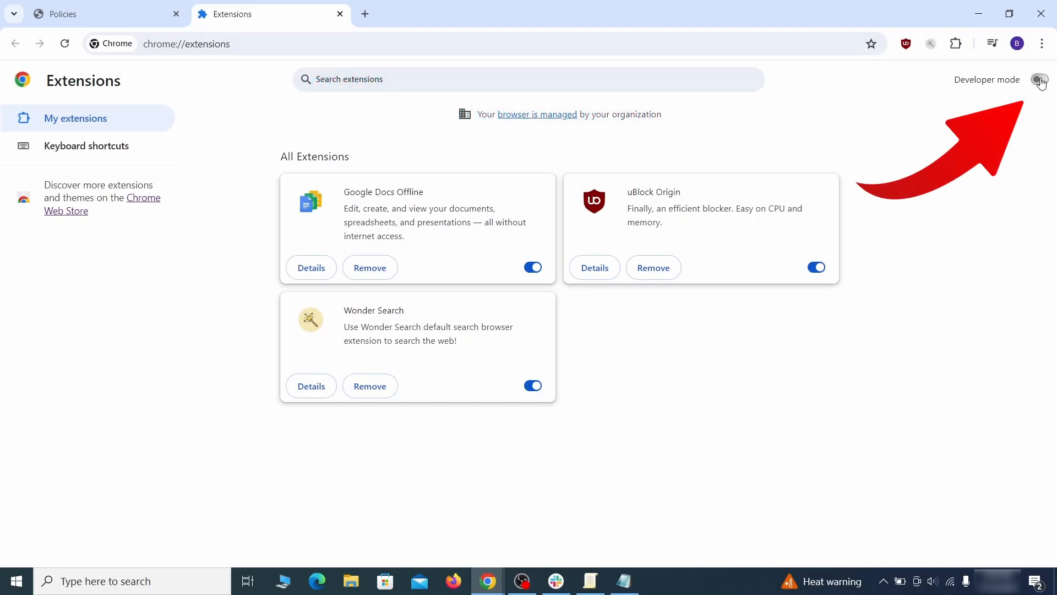
Enable Developer mode on the extensions page and copy the Wonder Search extension ID into the Notepad document.
click(1039, 80)
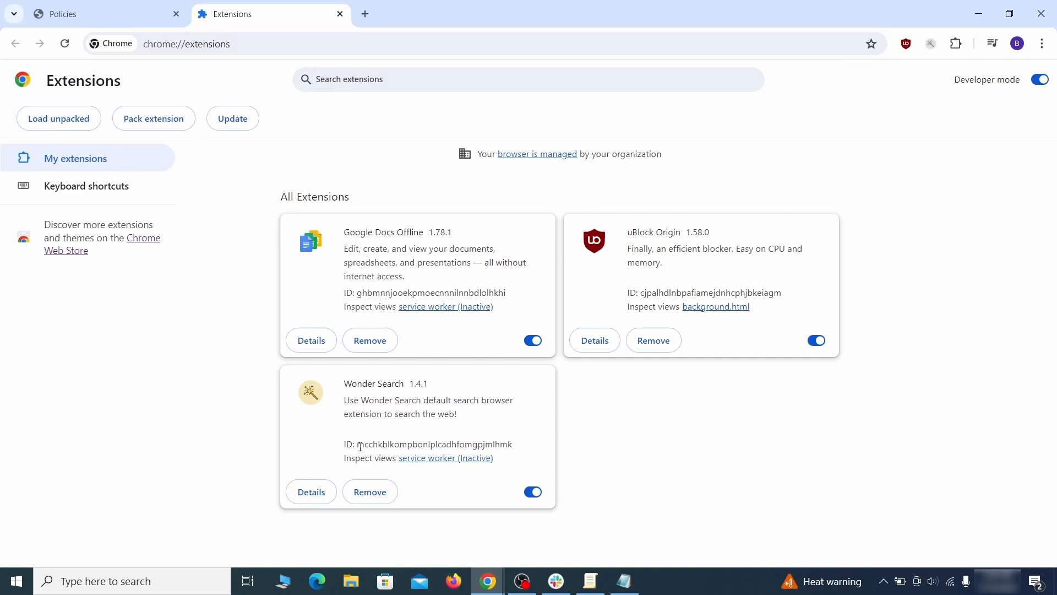
drag(360, 446, 501, 443)
right_click(513, 442)
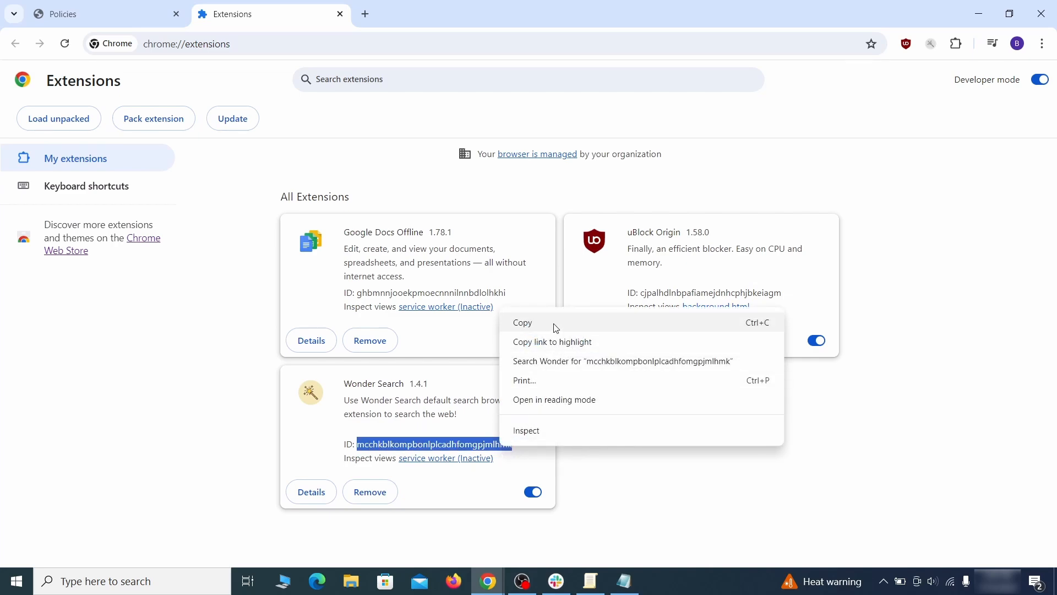
click(489, 325)
click(982, 16)
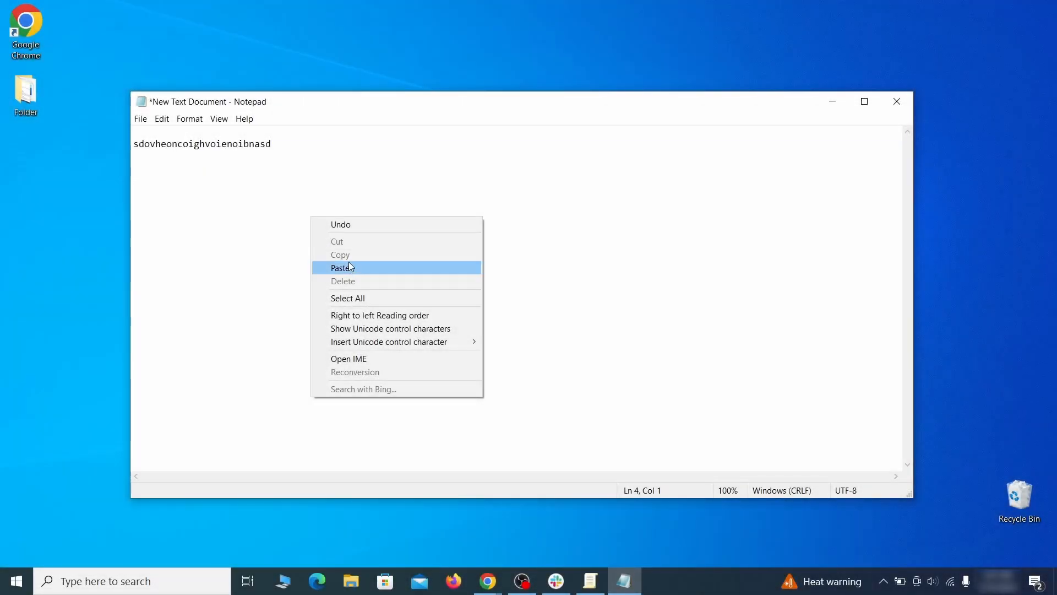
click(362, 266)
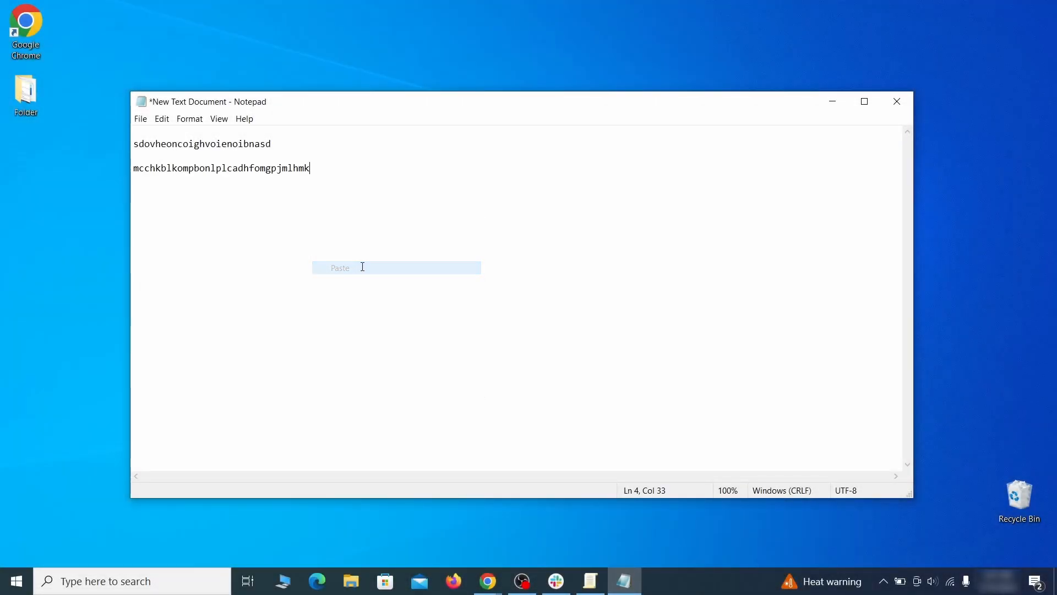
click(832, 103)
Open the Registry Editor as administrator.
click(13, 588)
text(regedit)
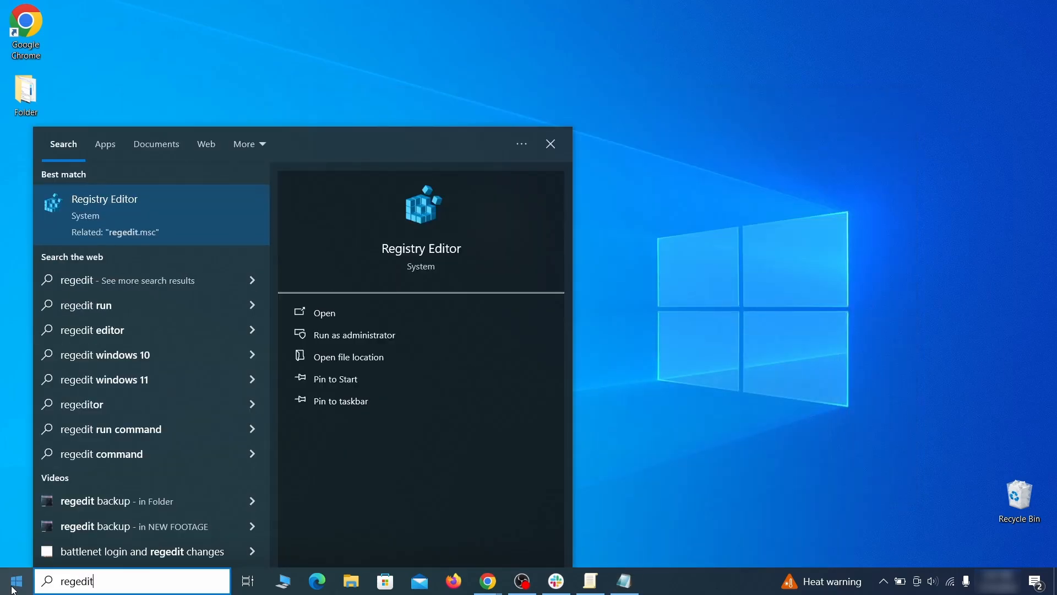
right_click(213, 212)
click(242, 227)
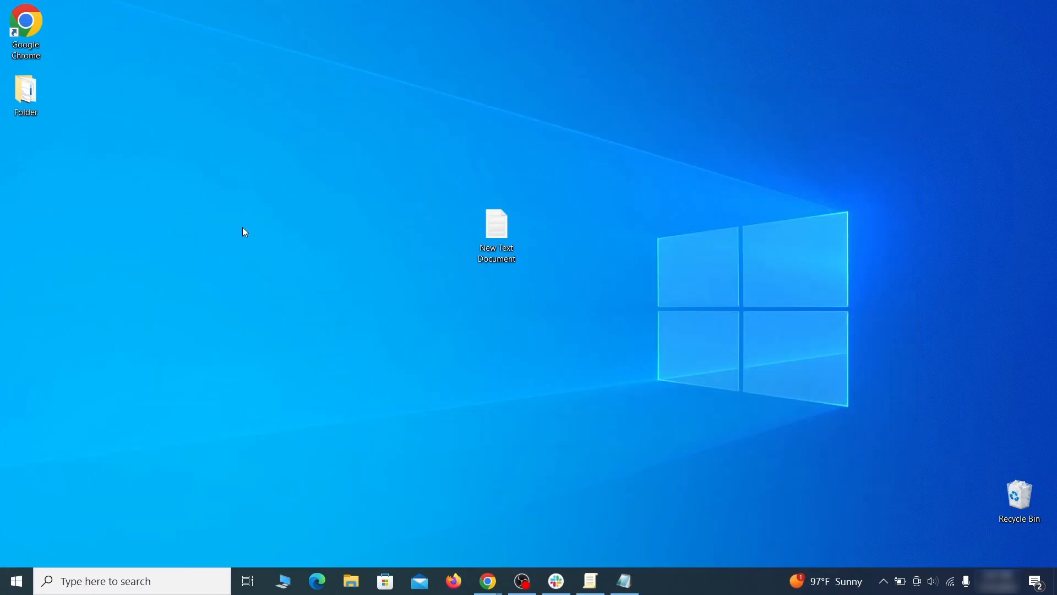
Search the registry for the policy value sdovheoncoighvoienoibnasd, copied from the Notepad document.
key(ctrl+f)
mouse_move(630, 591)
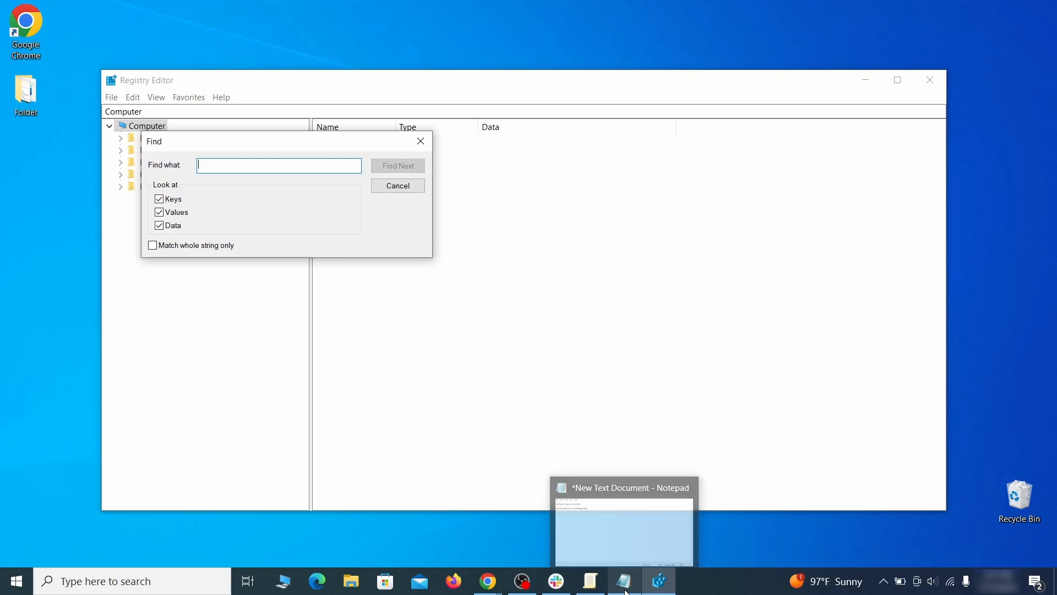
click(625, 518)
right_click(237, 145)
click(267, 186)
click(107, 202)
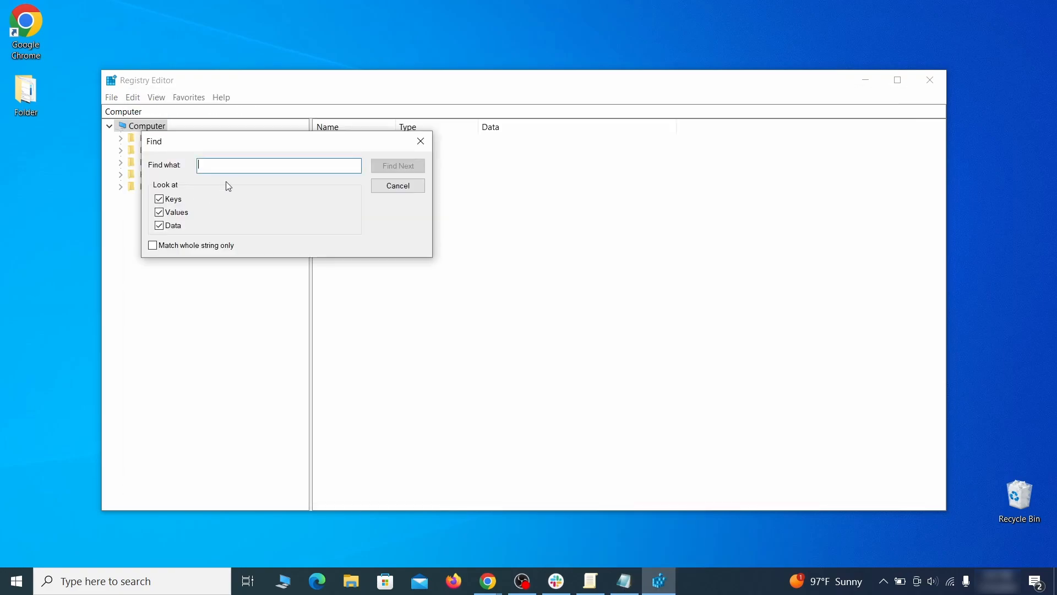
right_click(234, 167)
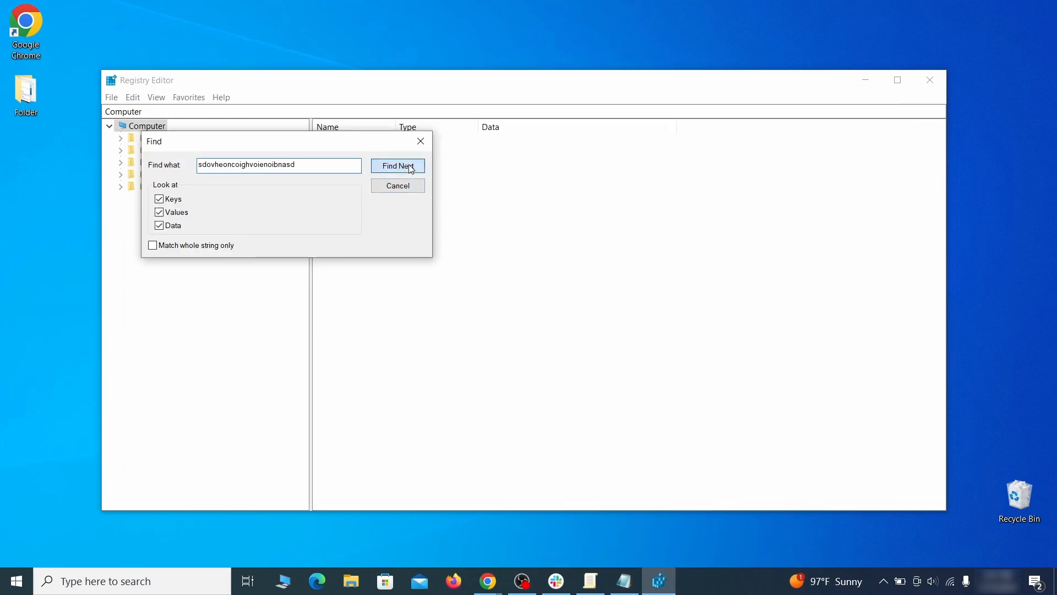
click(411, 169)
Delete the Recommended key under Policies\Google\Chrome in Group Policy Objects and open the commands for continuing the search.
right_click(260, 332)
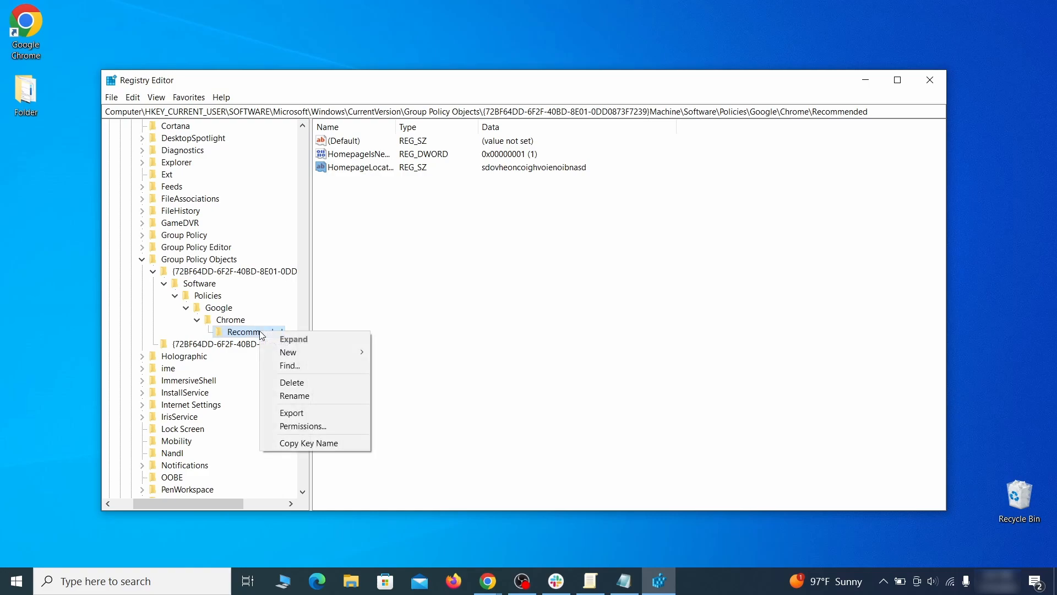
click(316, 389)
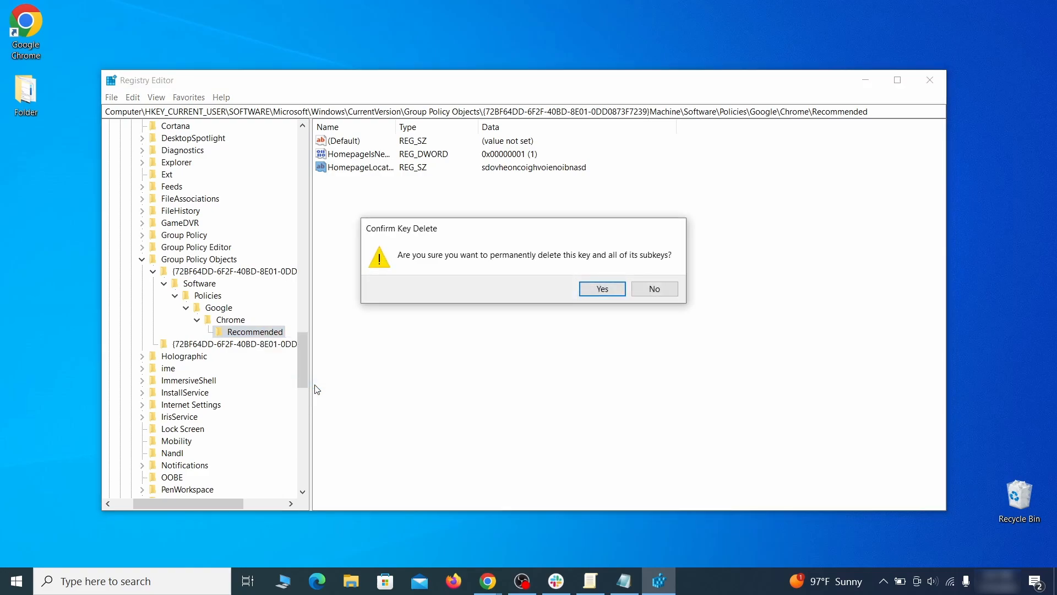
click(602, 288)
click(132, 97)
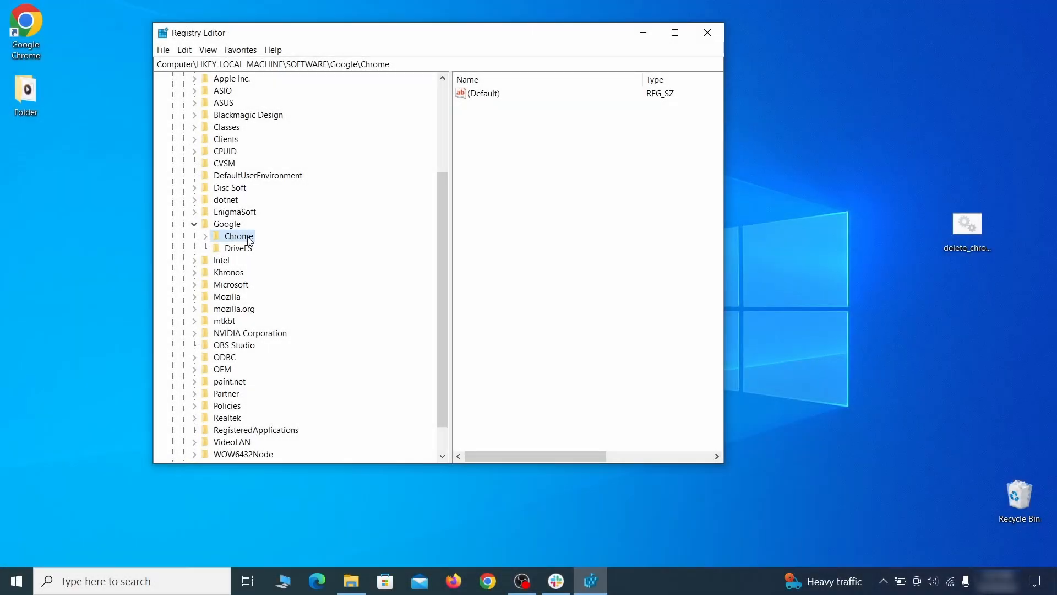
Try to delete the Chrome key under HKEY_LOCAL_MACHINE\SOFTWARE\Google.
right_click(239, 237)
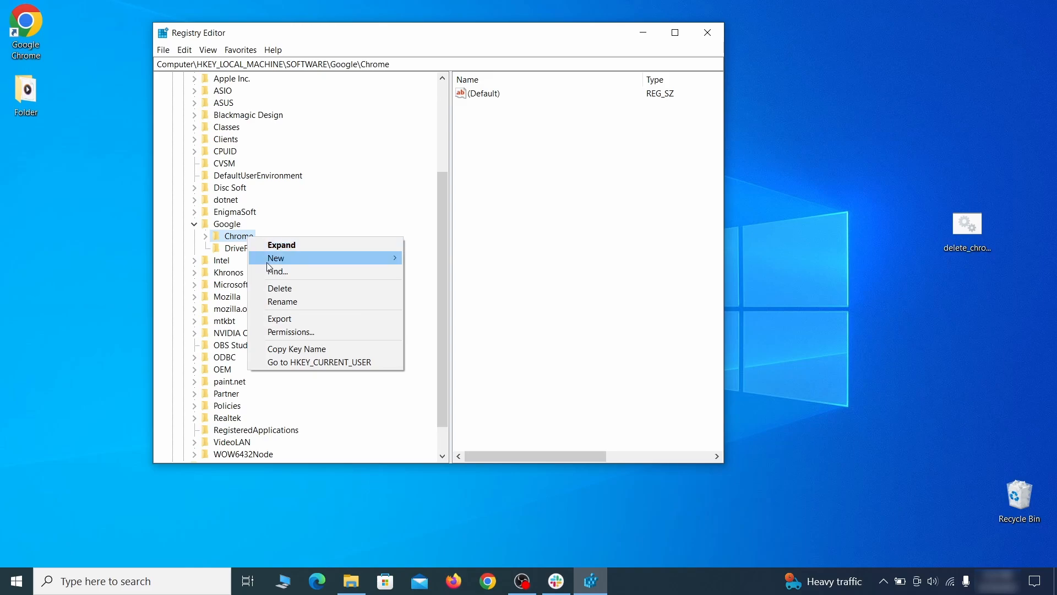
click(292, 290)
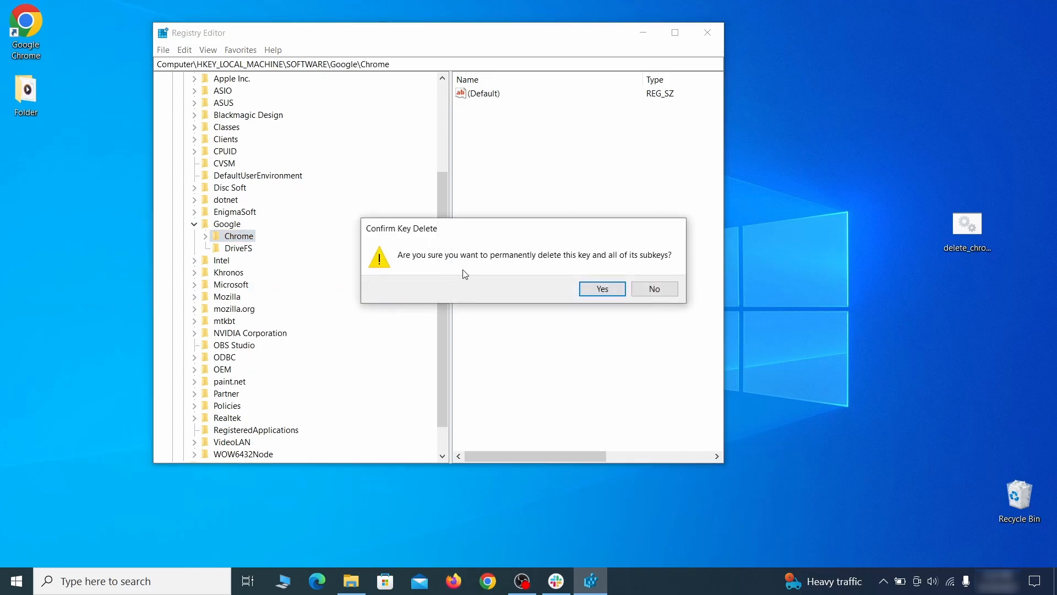
click(612, 288)
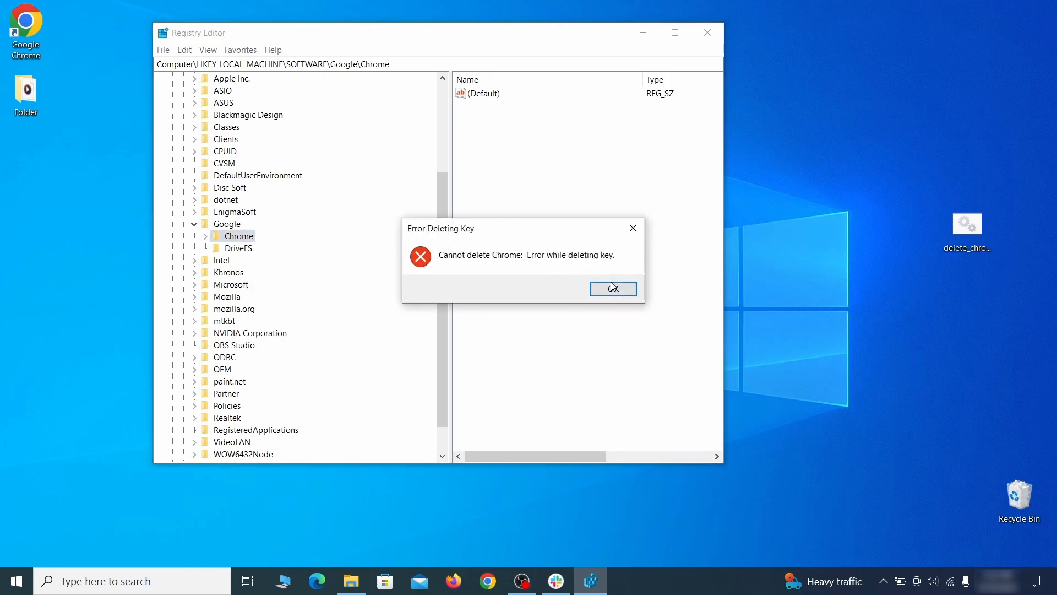
Make Everyone the owner of the Chrome key and its subcontainers, and replace all child object permission entries with inheritable ones.
click(613, 287)
right_click(249, 240)
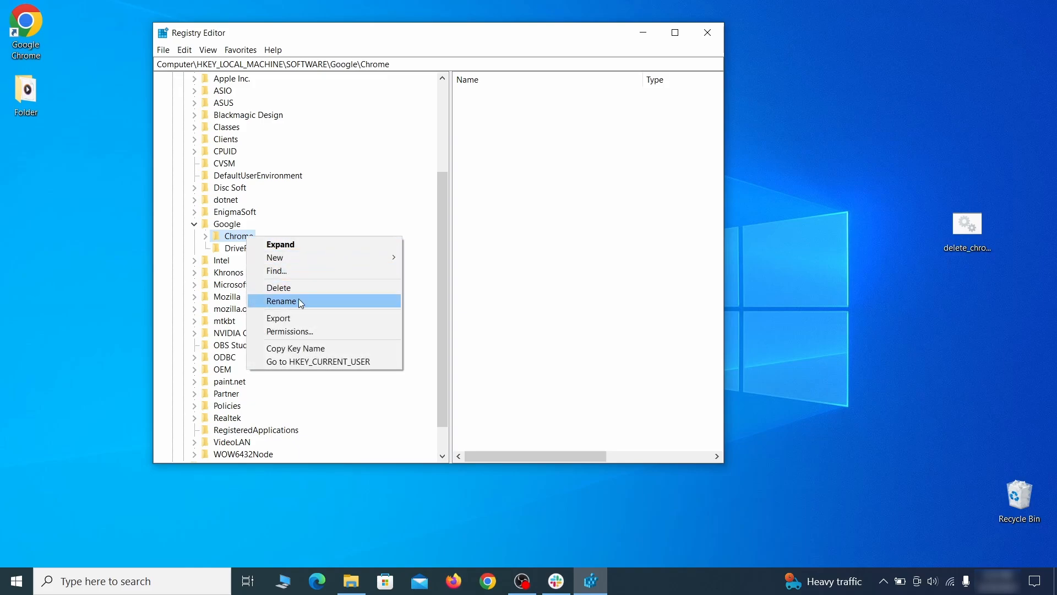
click(313, 331)
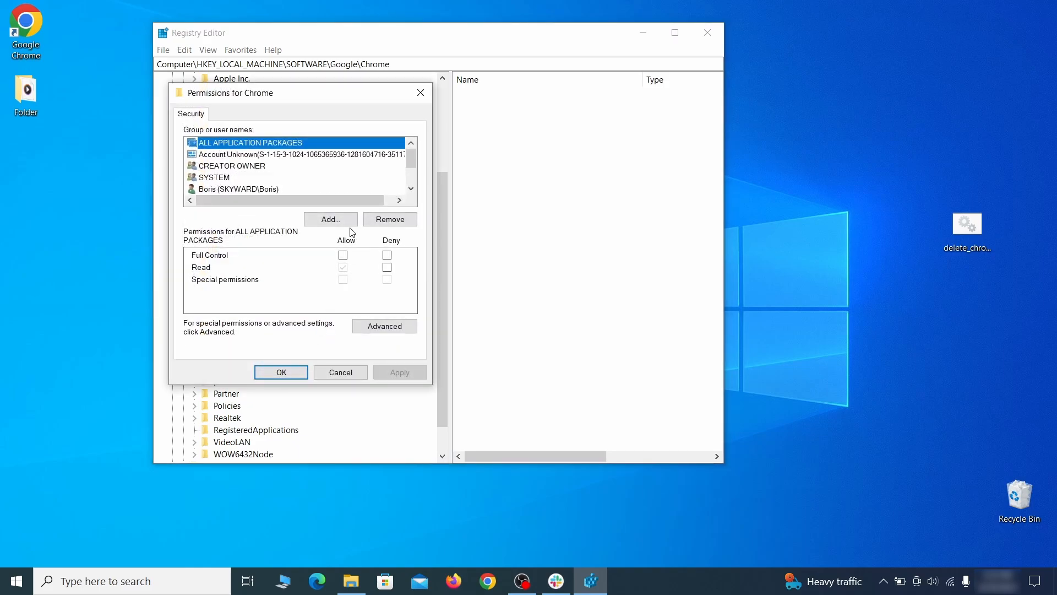
click(384, 327)
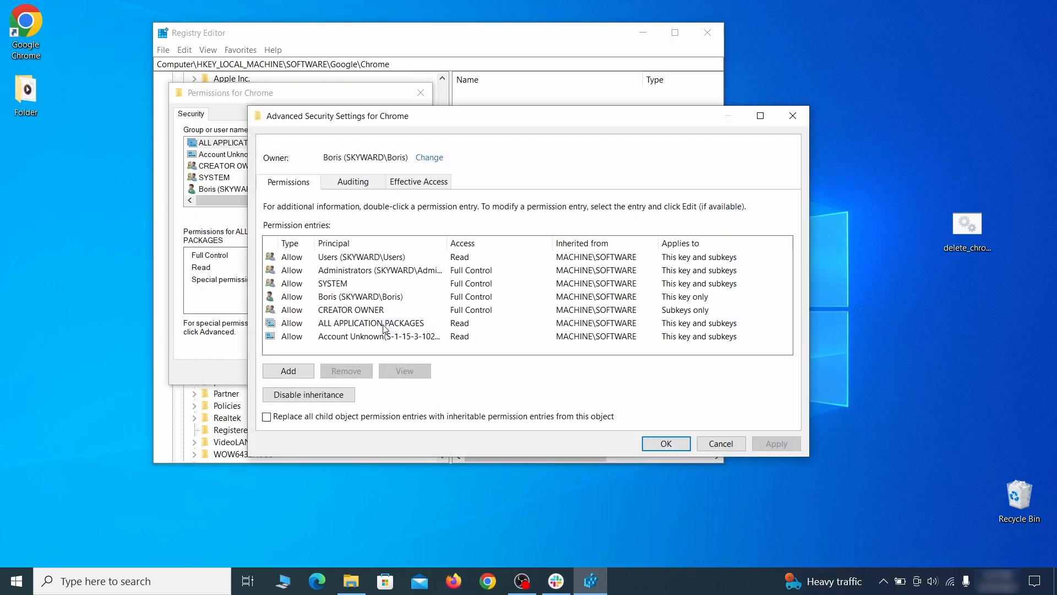
click(429, 159)
text(everyone)
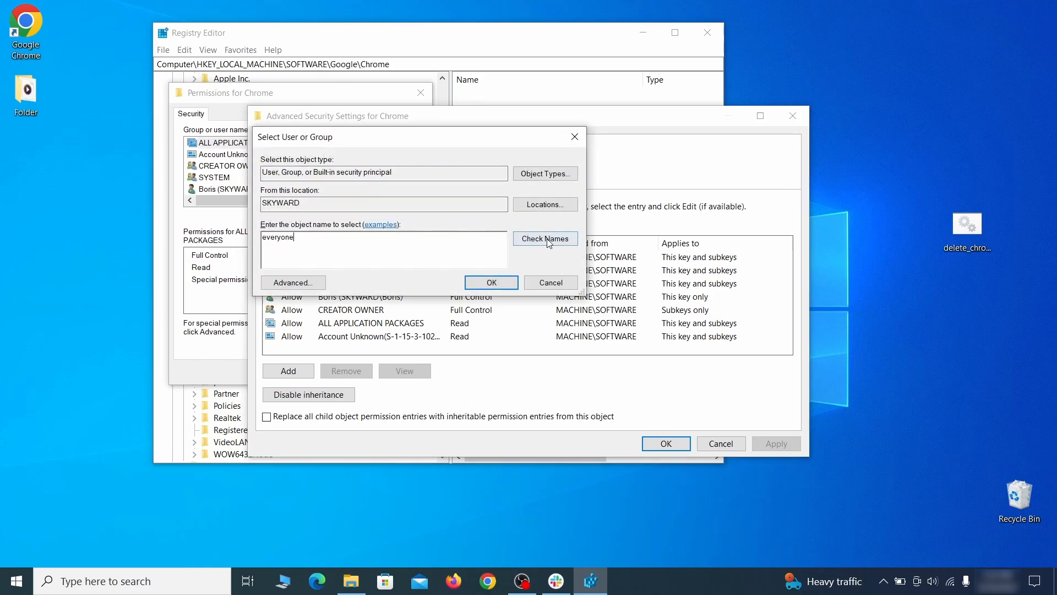
click(545, 239)
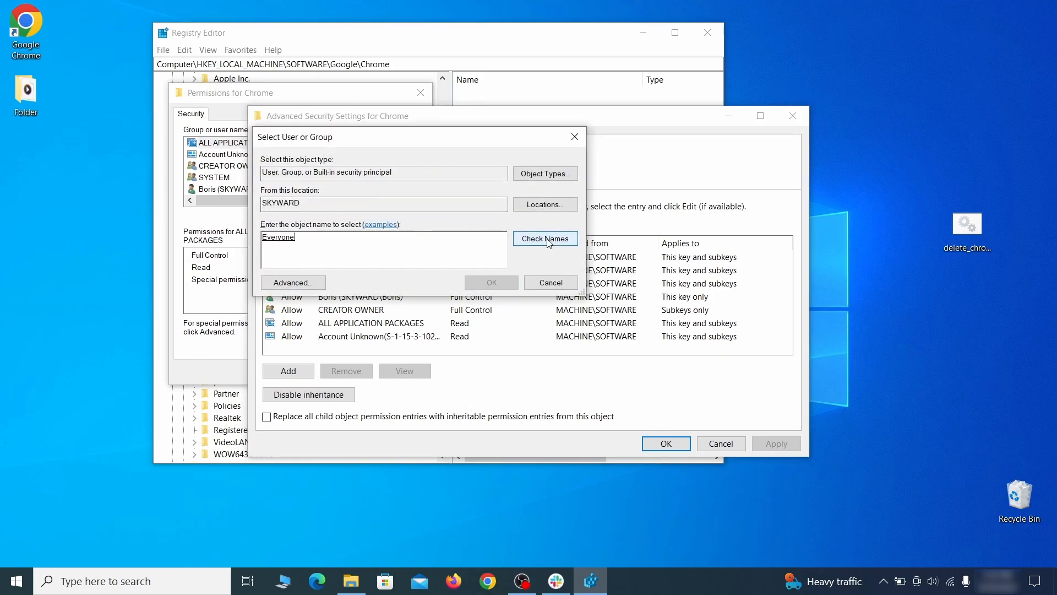
click(498, 283)
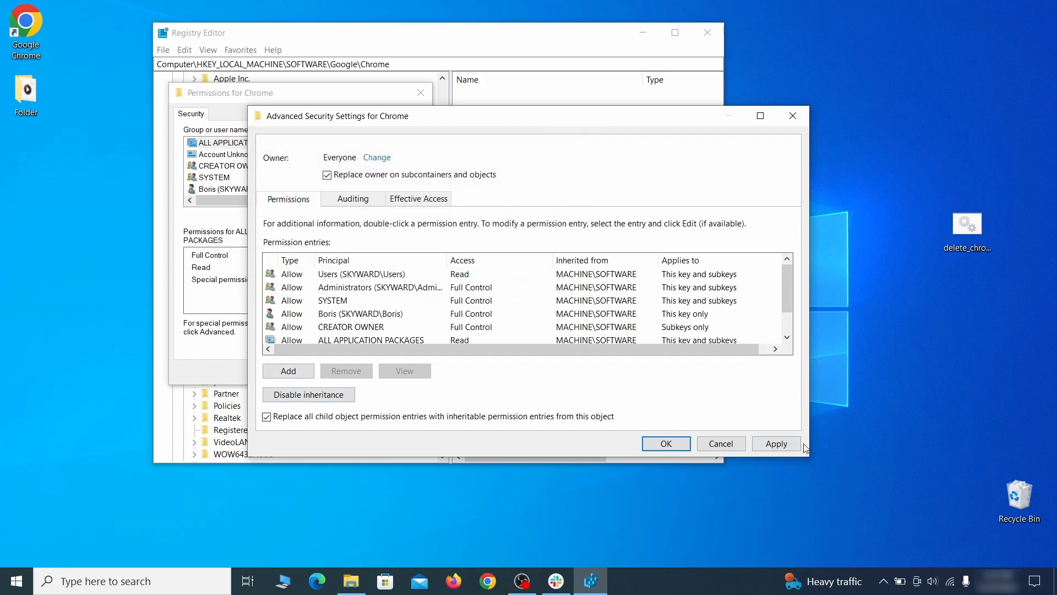
click(776, 447)
click(571, 351)
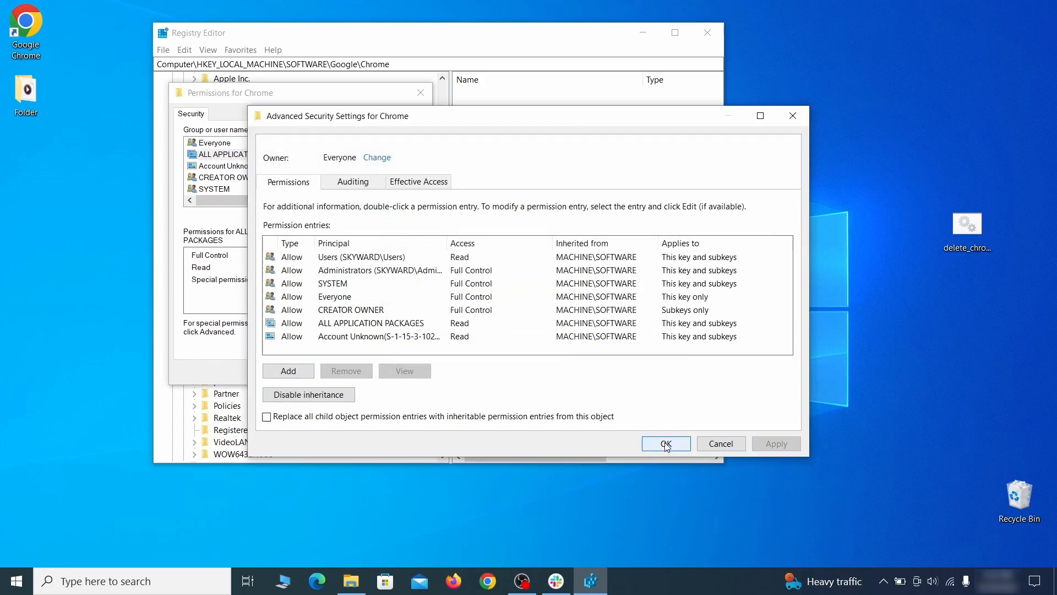
click(667, 444)
click(278, 370)
Delete the Chrome key and all its subkeys under HKEY_LOCAL_MACHINE\SOFTWARE\Google.
right_click(242, 236)
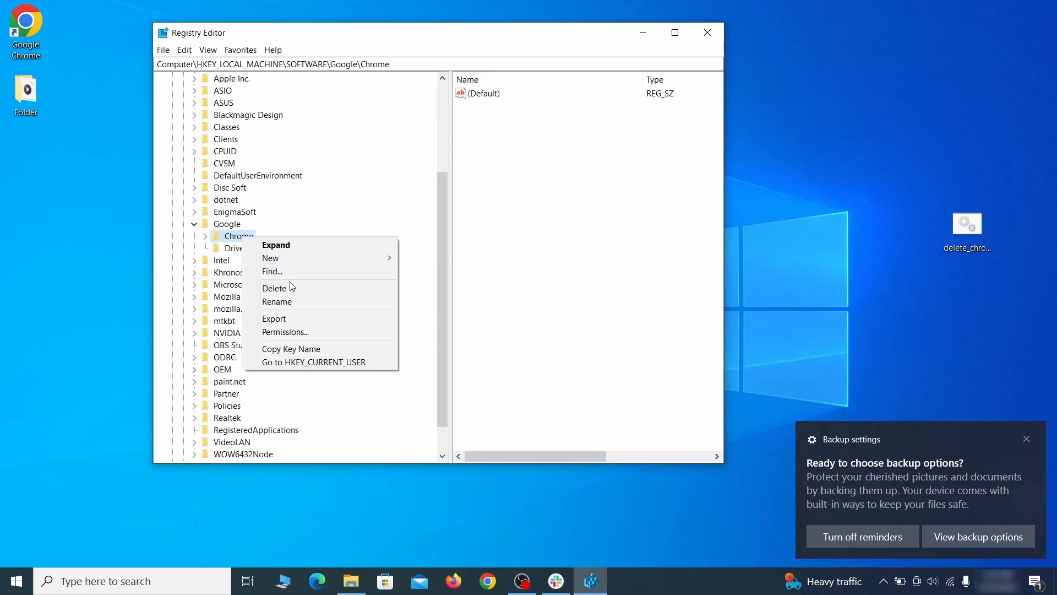
click(302, 291)
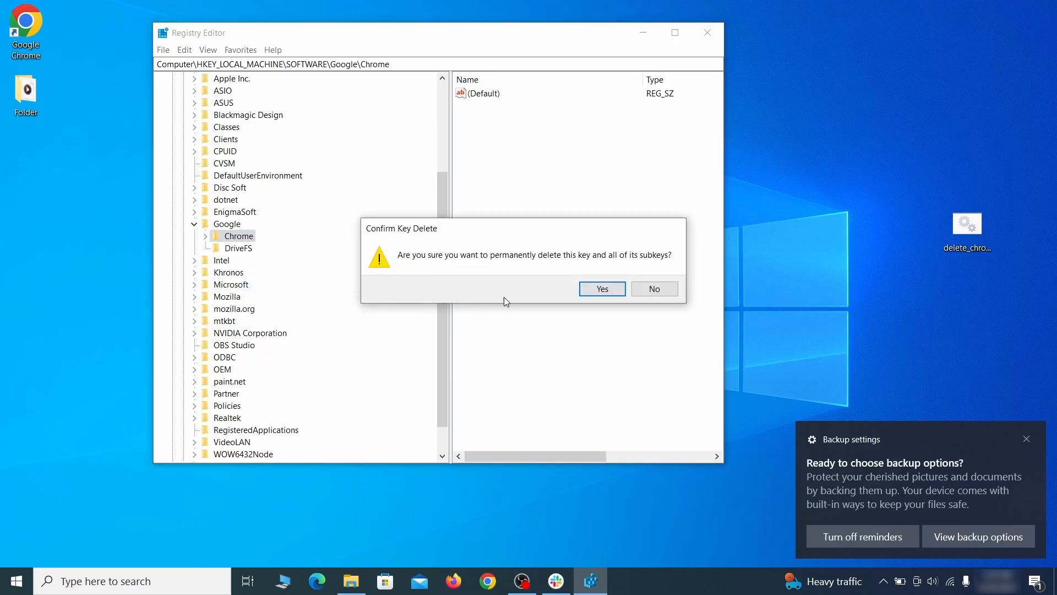
click(602, 300)
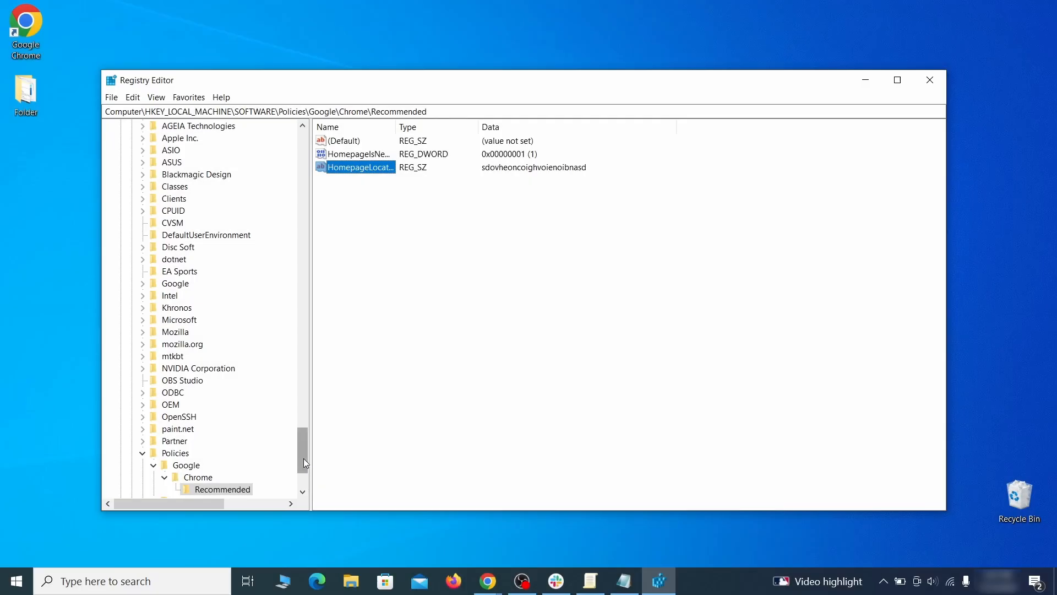
Delete the Recommended key under HKEY_LOCAL_MACHINE\SOFTWARE\Policies\Google\Chrome.
scroll(274, 436, down, 3)
right_click(238, 384)
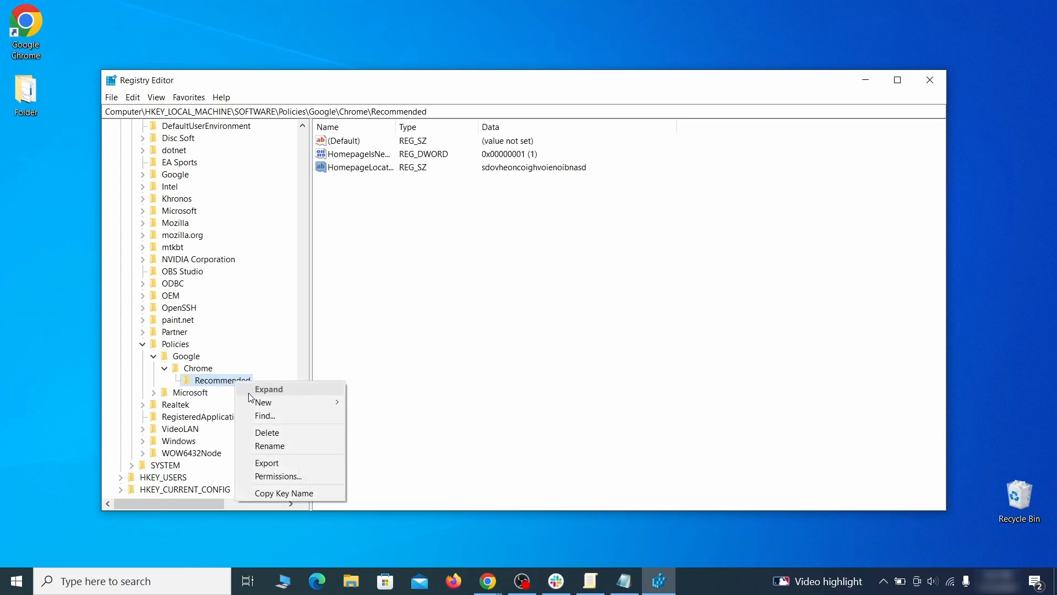
click(278, 434)
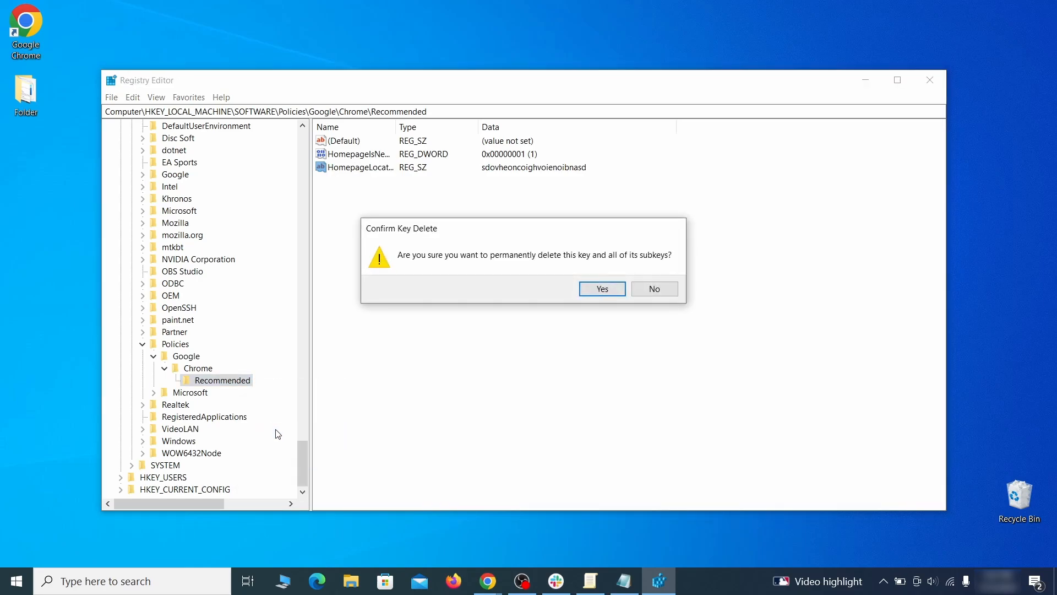
click(603, 289)
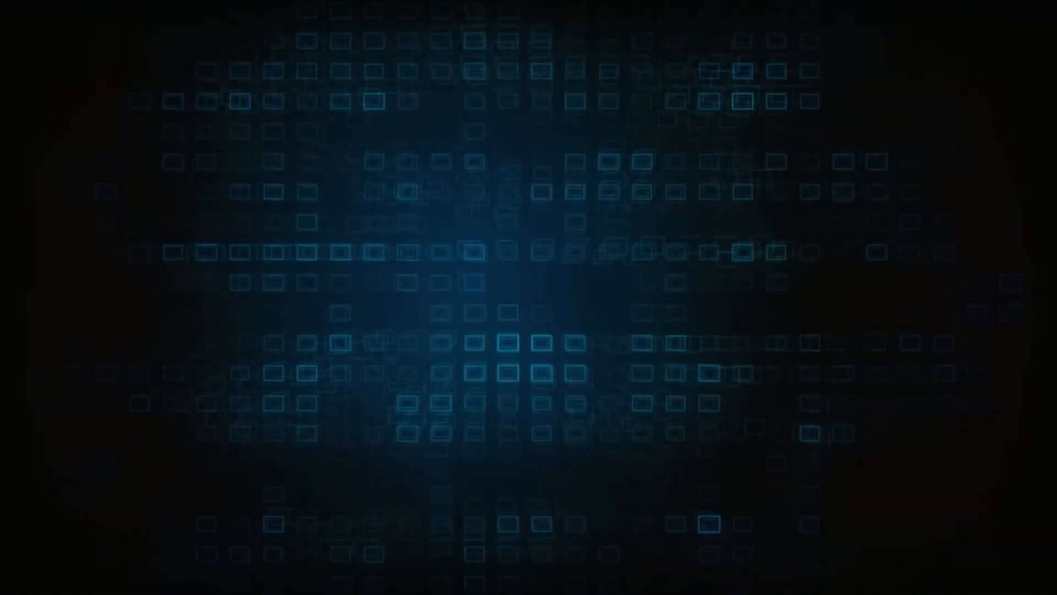
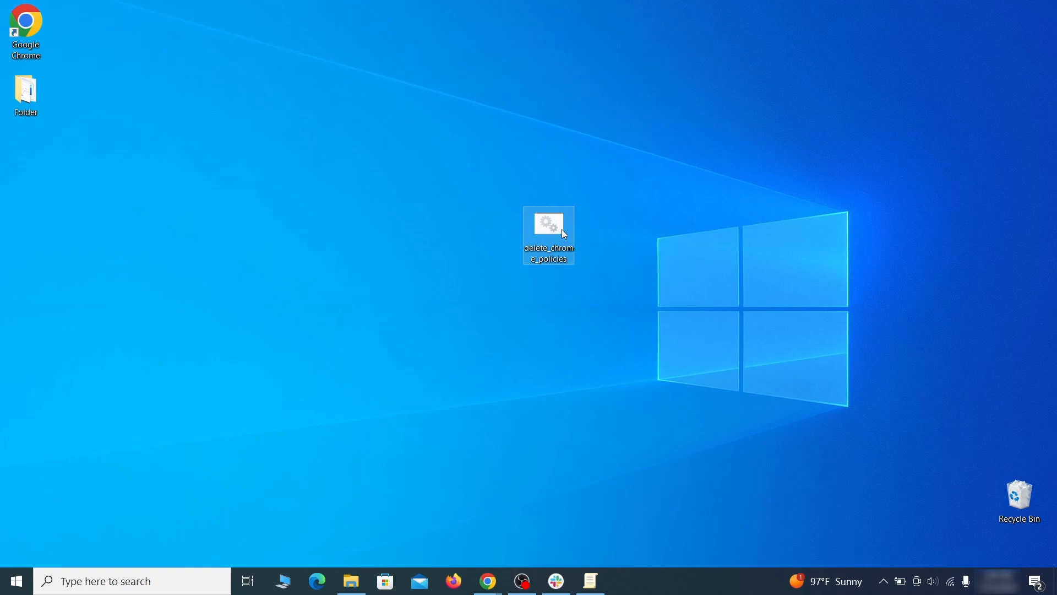
Run delete_chrome_policies.bat as administrator despite the SmartScreen block, and close its console window when it has finished.
right_click(562, 229)
click(631, 281)
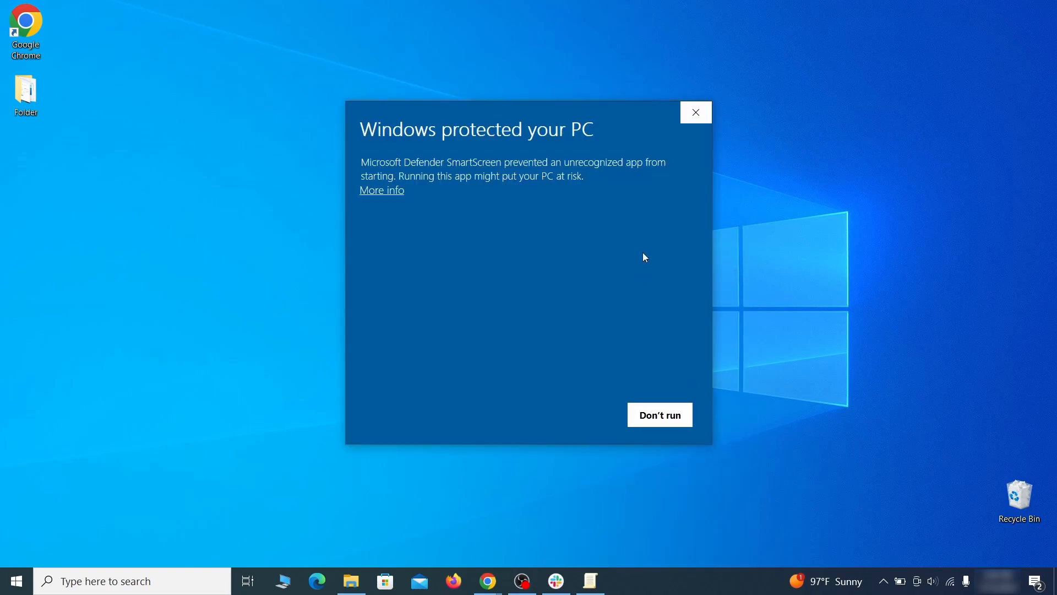
click(384, 190)
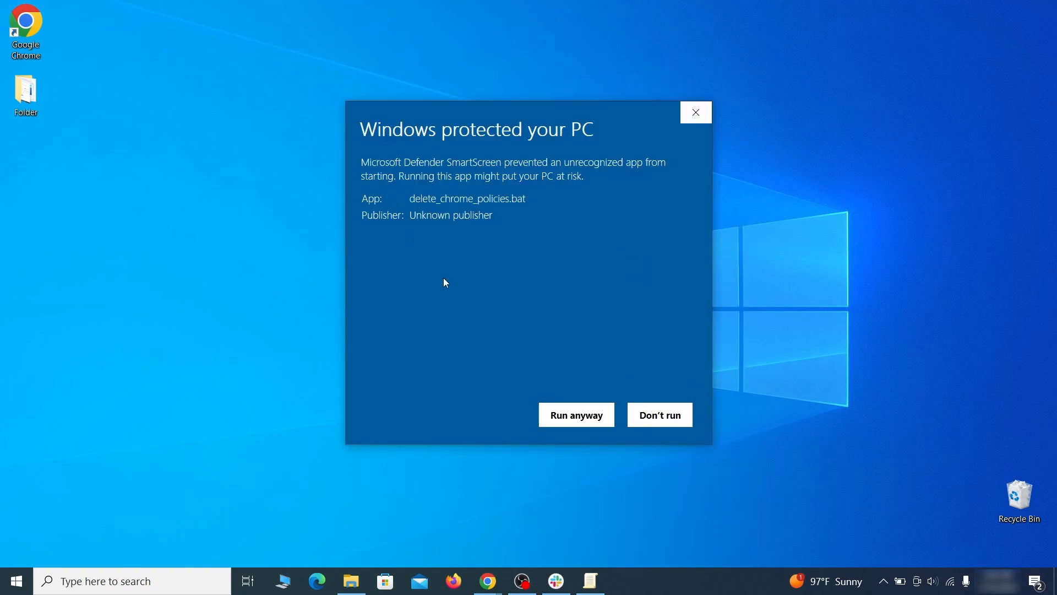
click(577, 416)
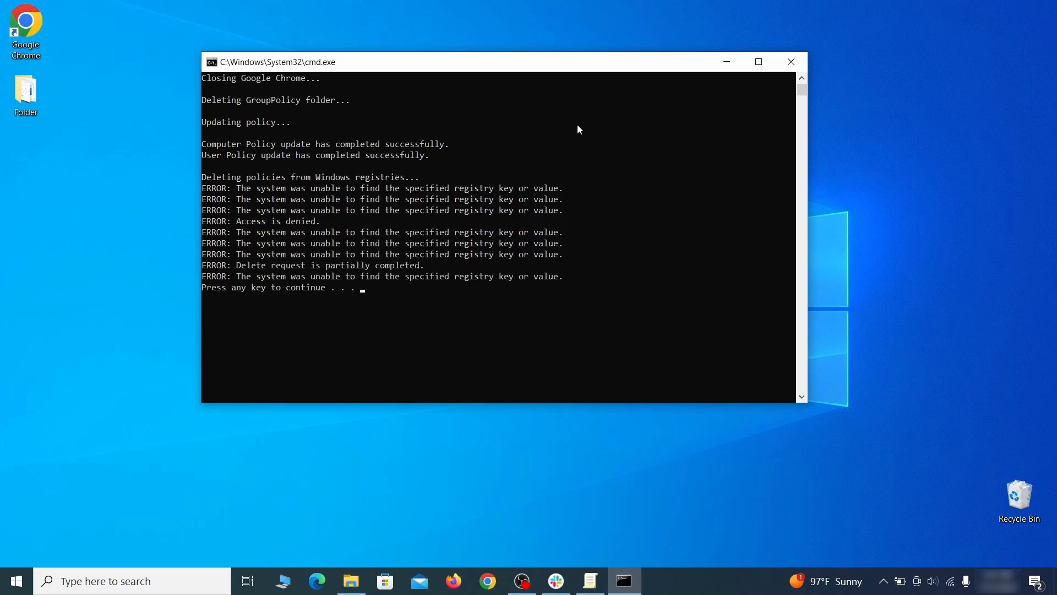
click(792, 62)
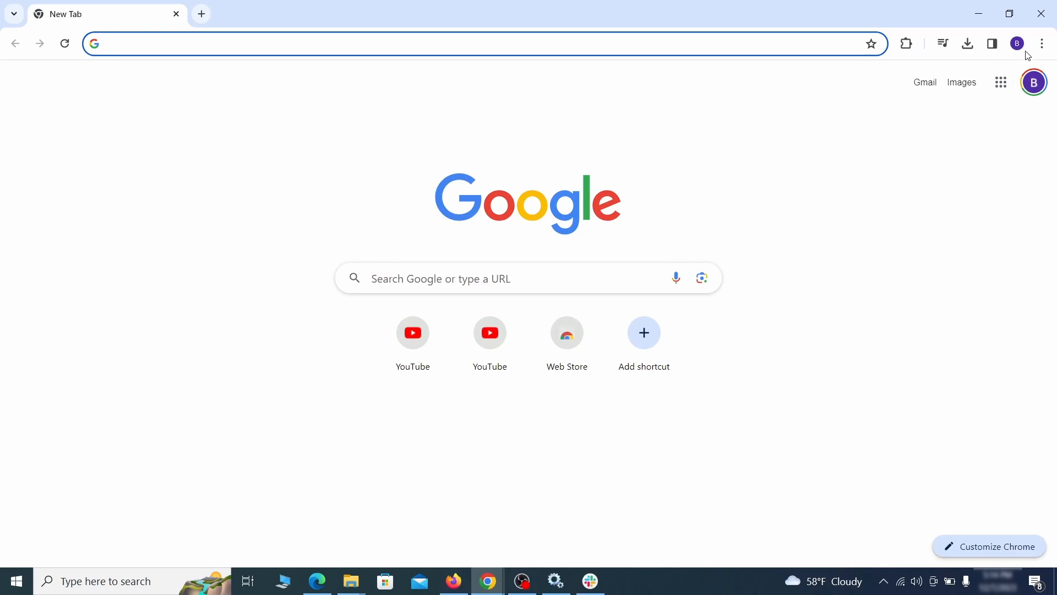
Disable the Add to Zola Button extension on Chrome's extensions page and remove it.
click(1045, 44)
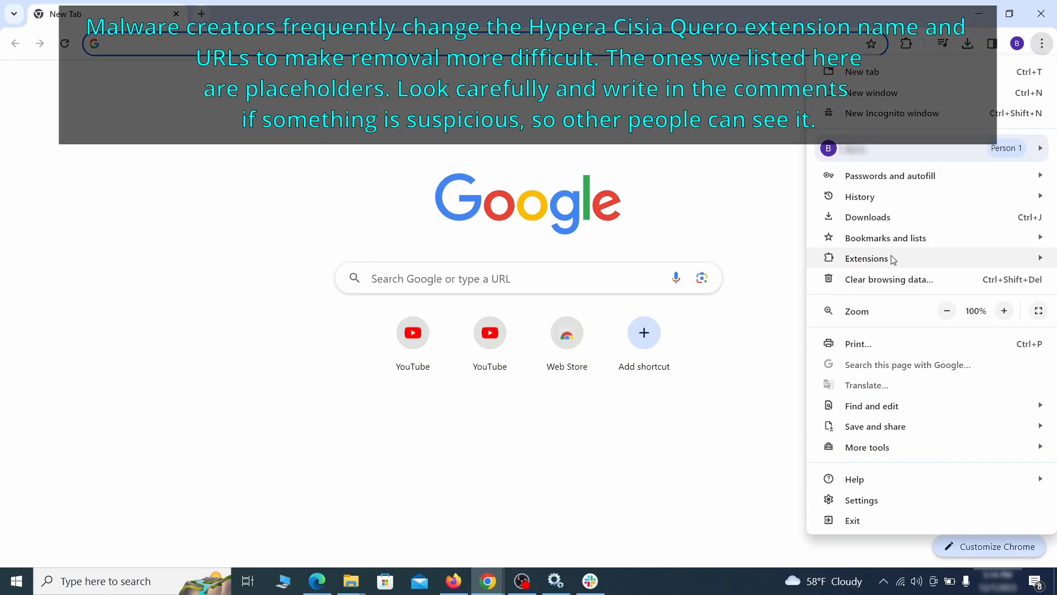
mouse_move(836, 262)
click(772, 260)
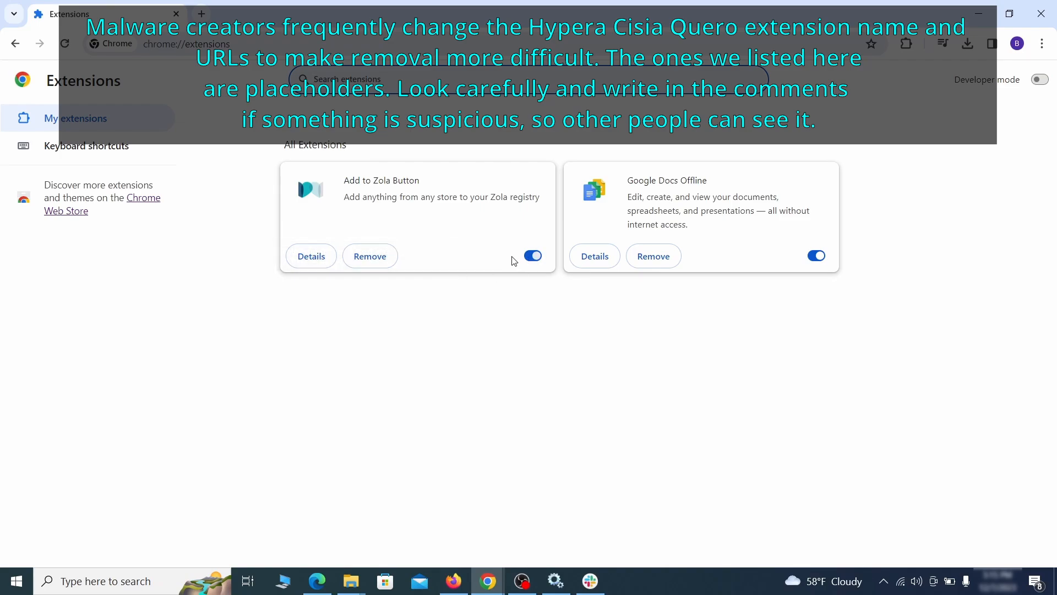
click(532, 255)
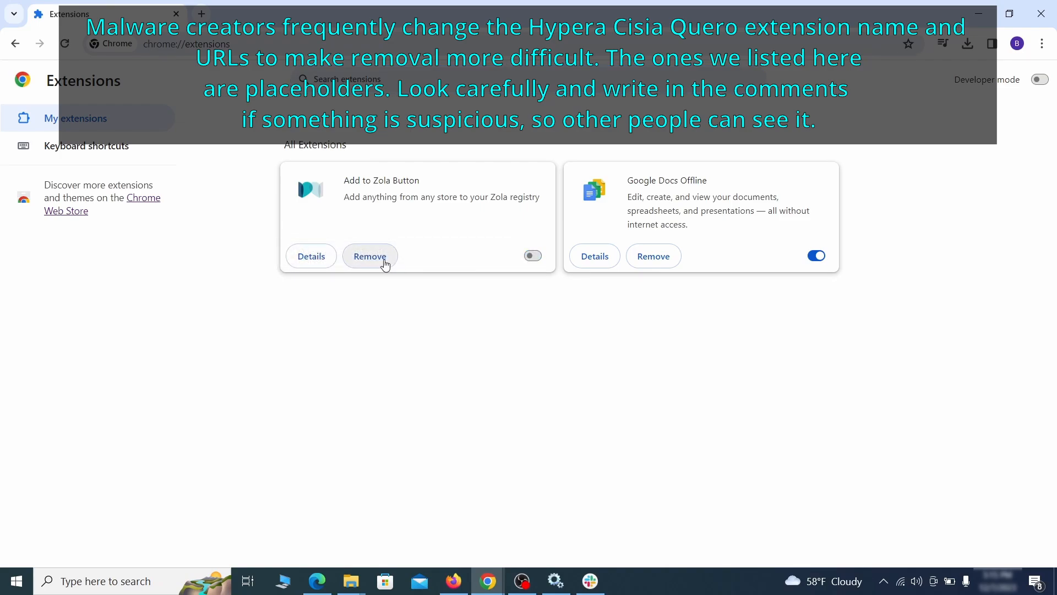
click(370, 256)
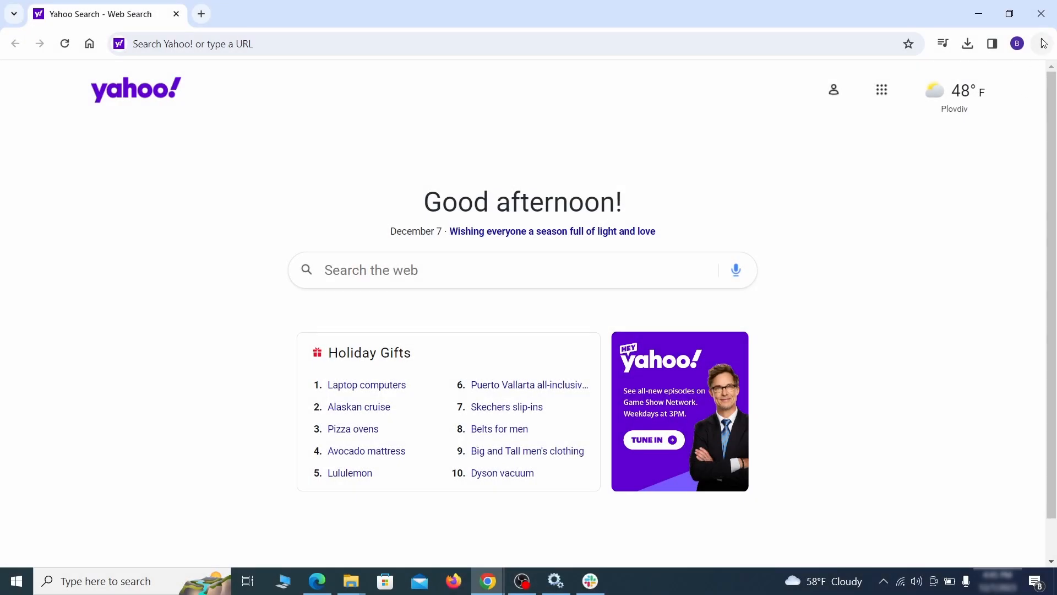
Open the options for clearing browsing data in Chrome's privacy and security settings.
click(1042, 43)
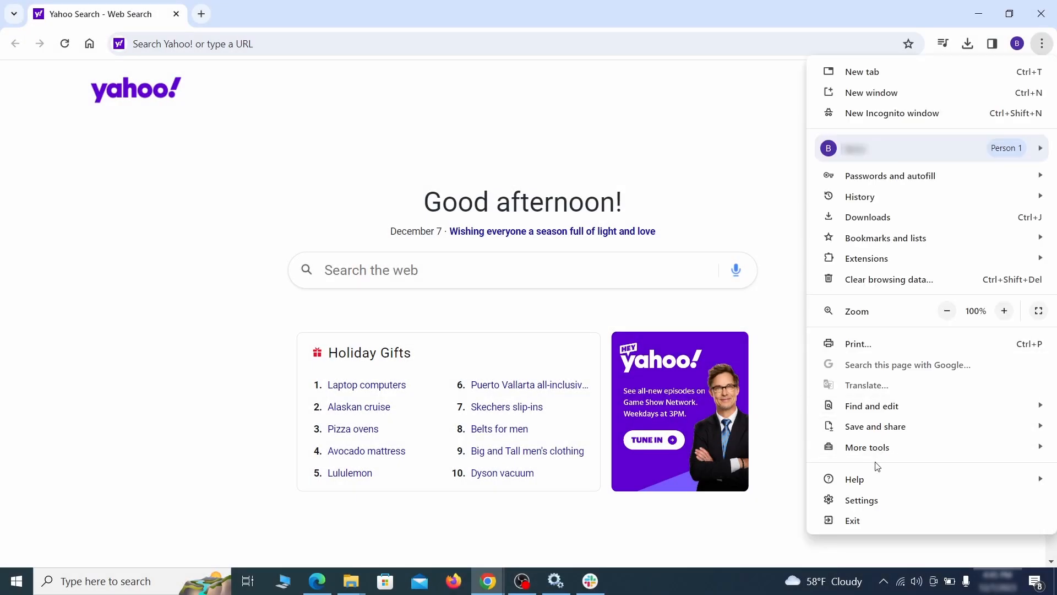
click(862, 500)
click(125, 172)
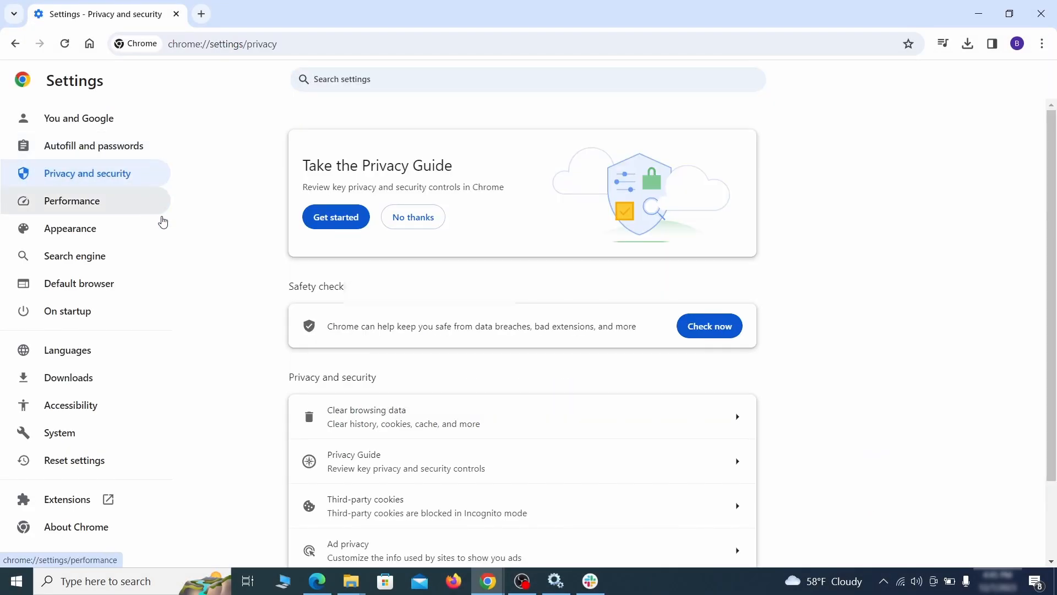
scroll(834, 361, down, 1)
click(690, 356)
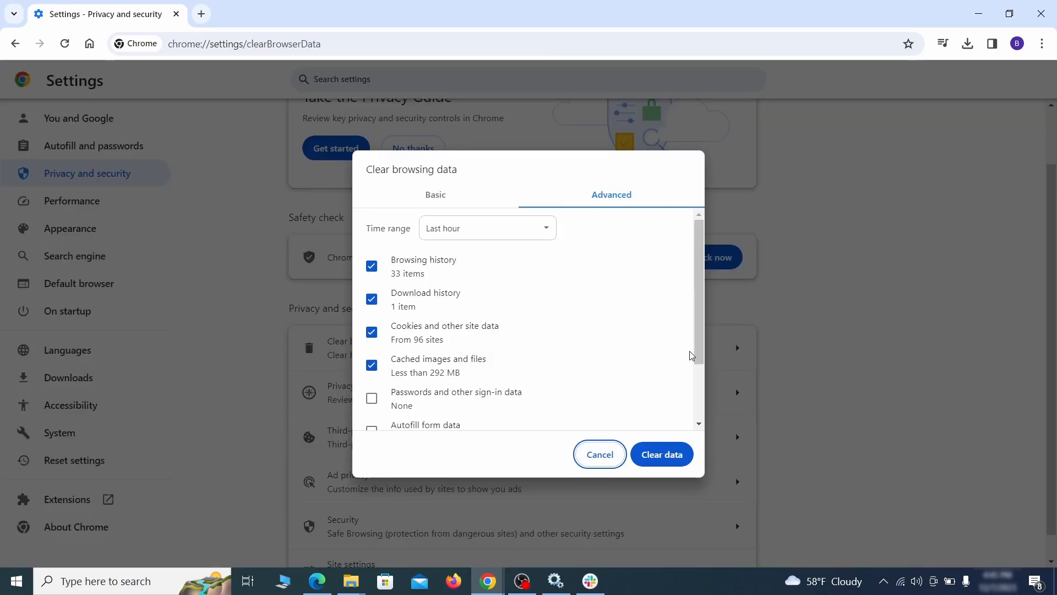
Add autofill form data, site settings and hosted app data to the advanced clearing selection, leave passwords out, and clear the data.
click(466, 198)
click(589, 199)
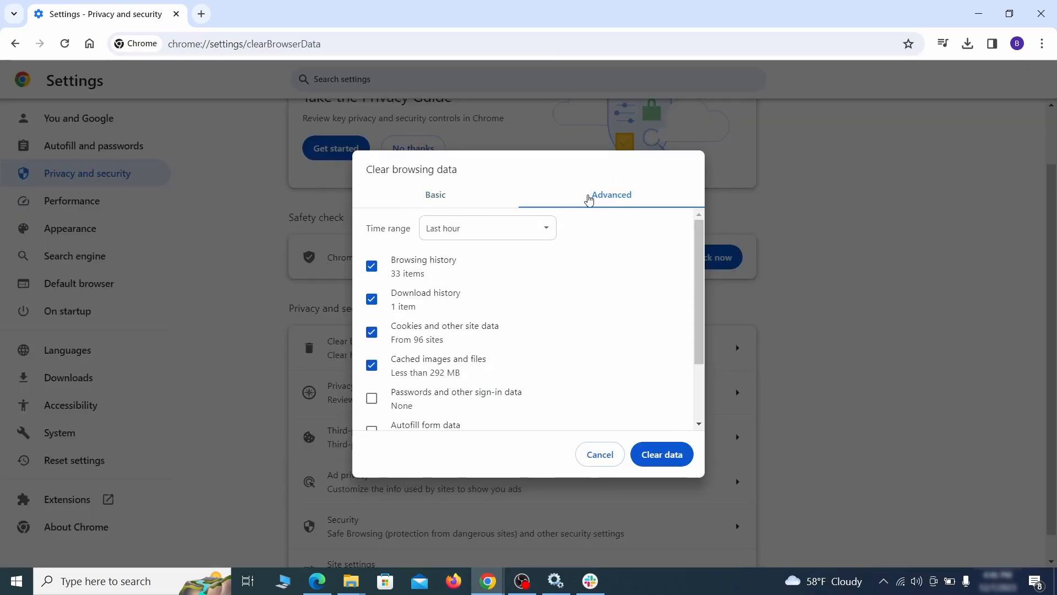
scroll(532, 314, down, 2)
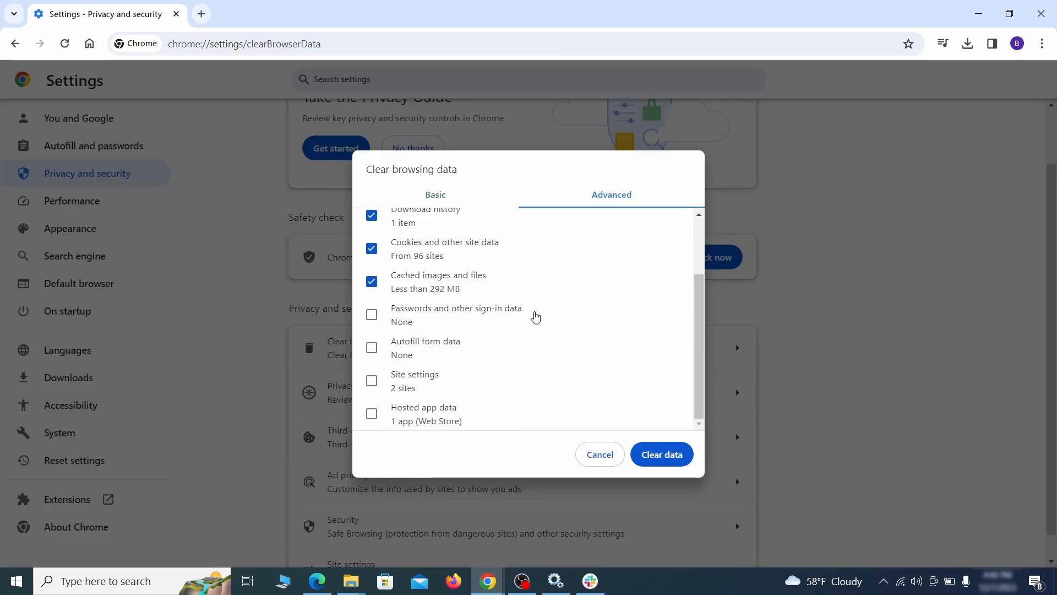
click(371, 348)
click(371, 380)
click(372, 414)
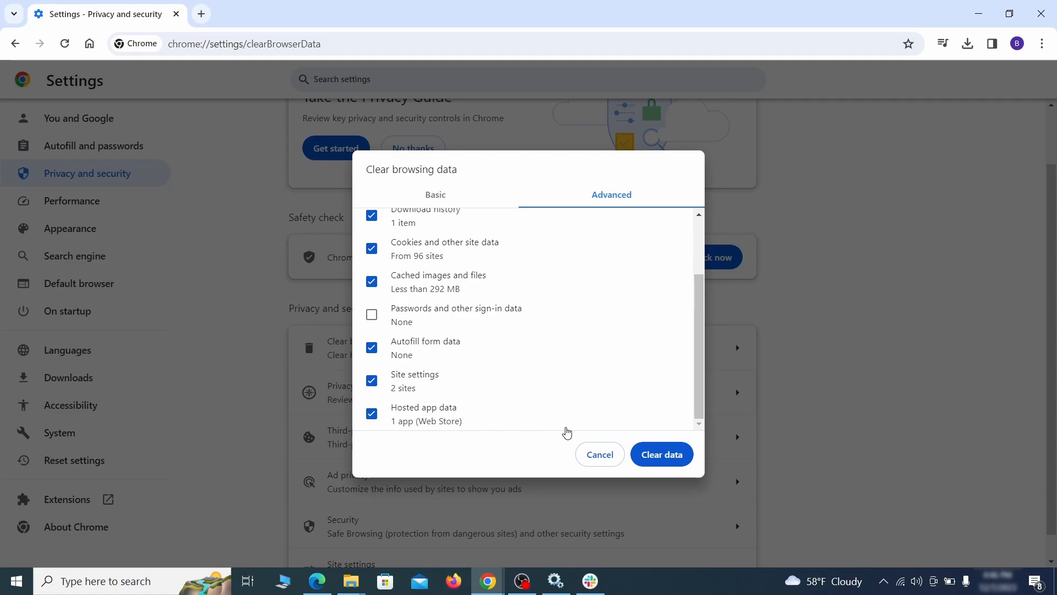
click(670, 459)
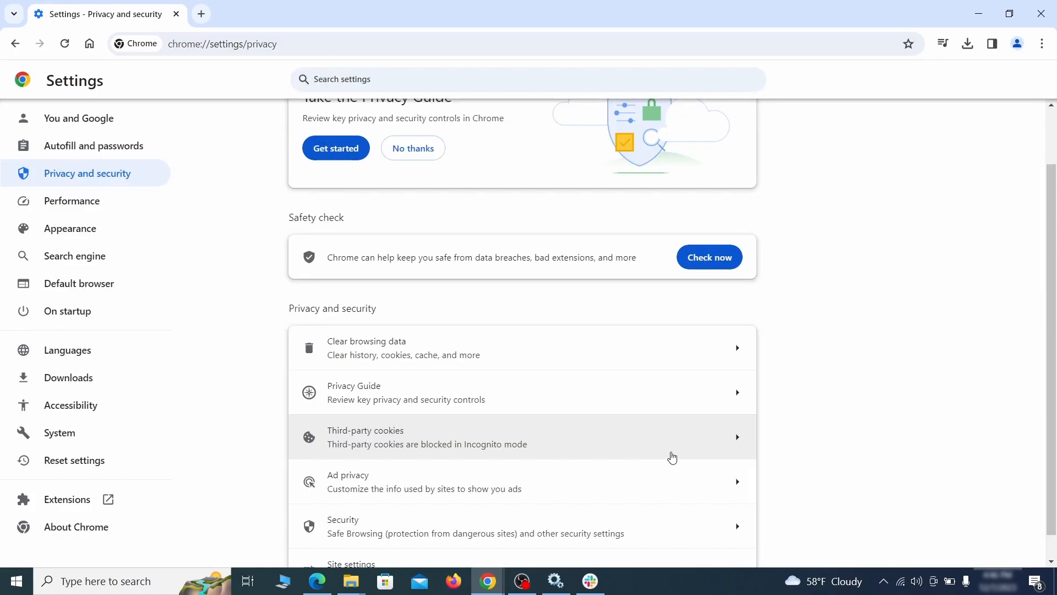
Remove ExampleRougeURL.com from the sites allowed to send notifications in Chrome's site settings.
scroll(771, 374, down, 1)
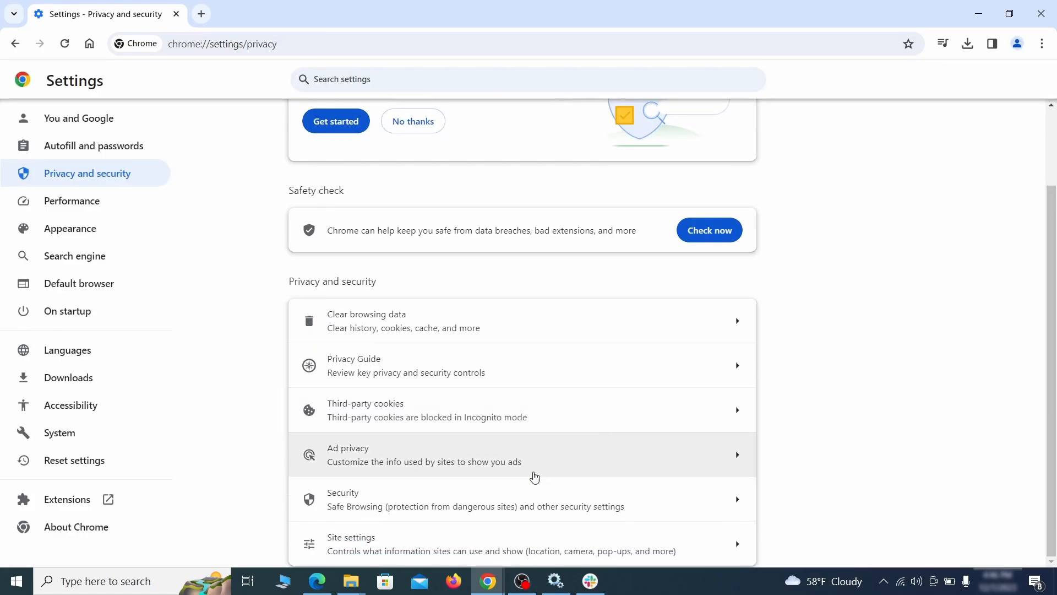
click(515, 543)
scroll(758, 336, down, 3)
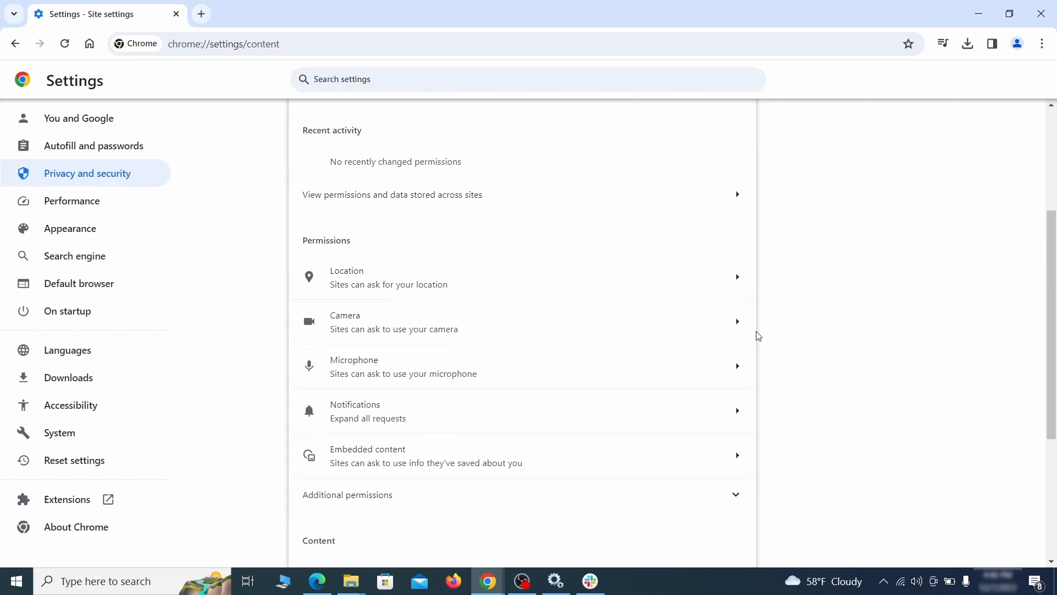
scroll(764, 330, down, 1)
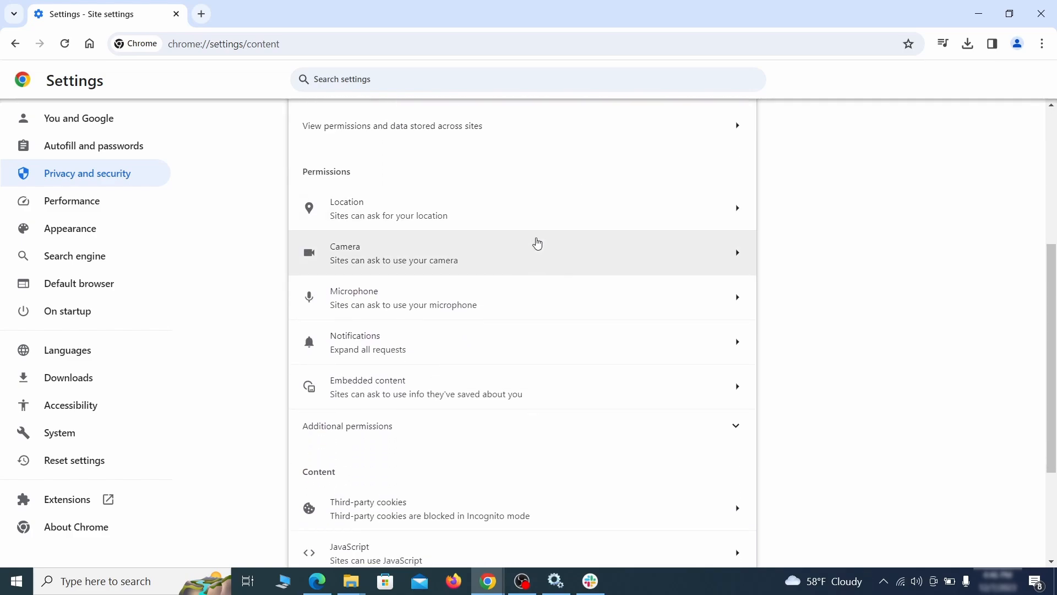
click(532, 220)
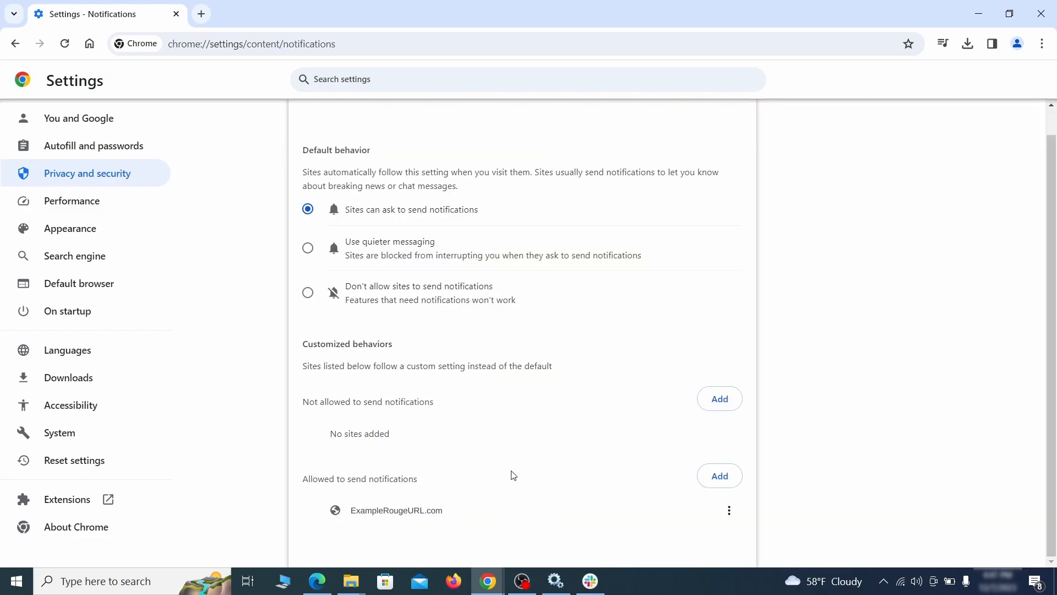
click(729, 511)
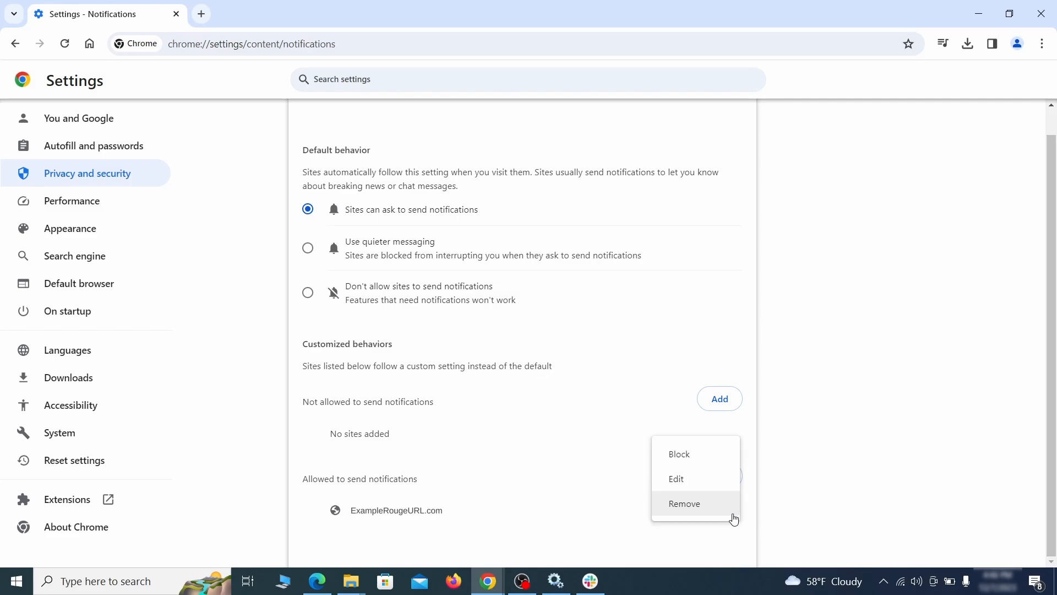
click(699, 510)
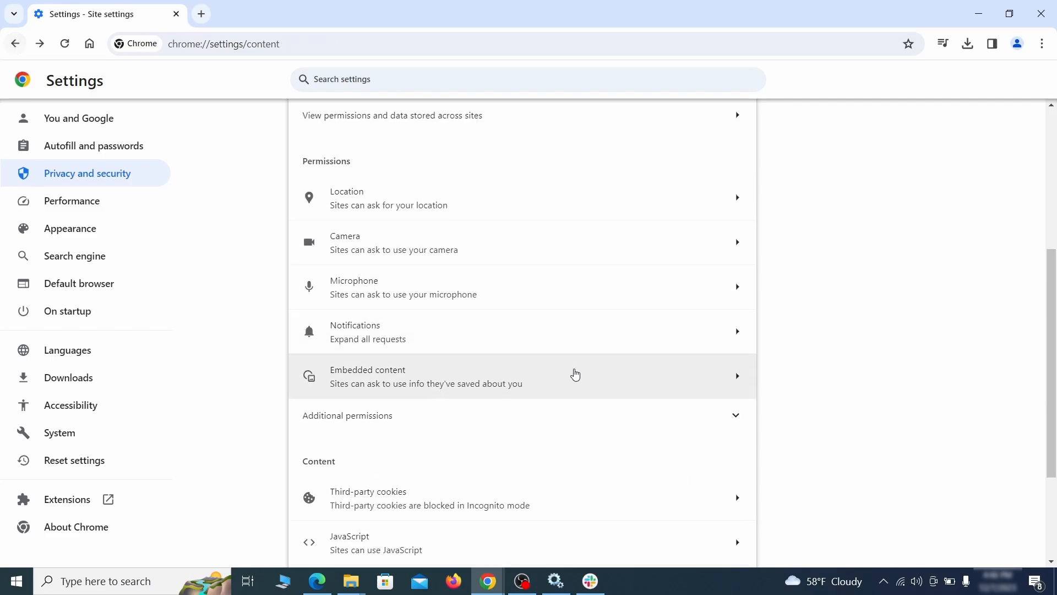
Remove ExampleRougeURL.com from the sites allowed to use third-party cookies in Chrome's site settings.
scroll(573, 373, down, 2)
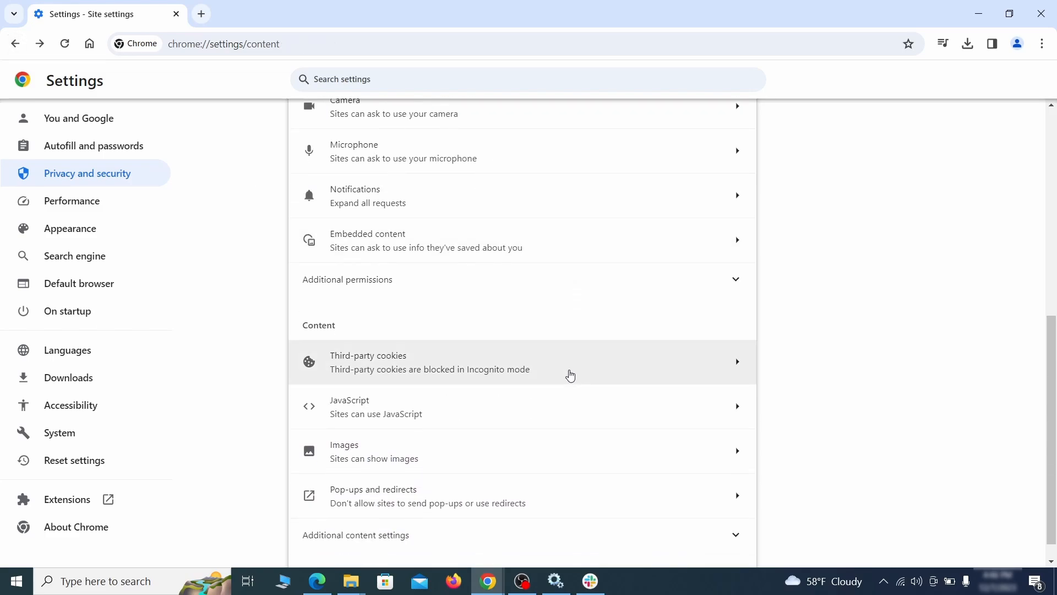
click(570, 373)
scroll(571, 373, down, 5)
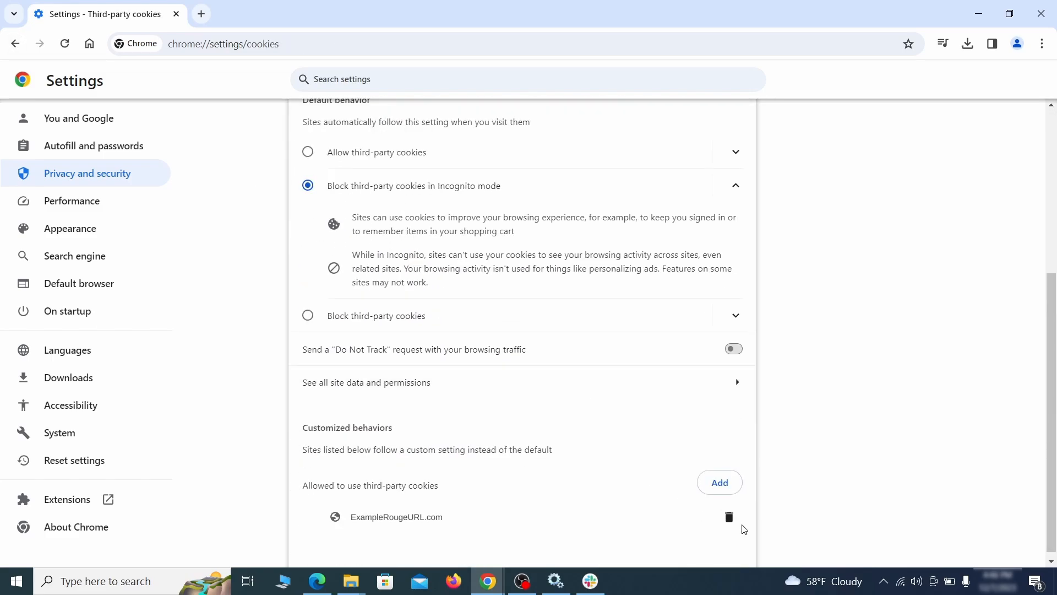
click(730, 519)
key(alt+Left)
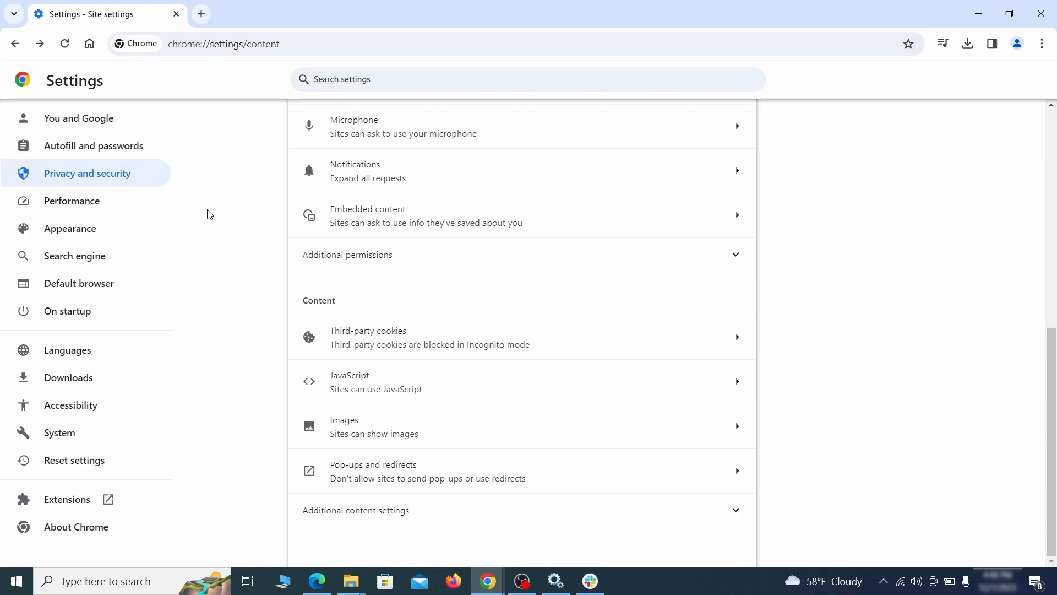
Clear the custom web address ExampleRougeURL.com set for the home button in Chrome's appearance settings.
click(143, 231)
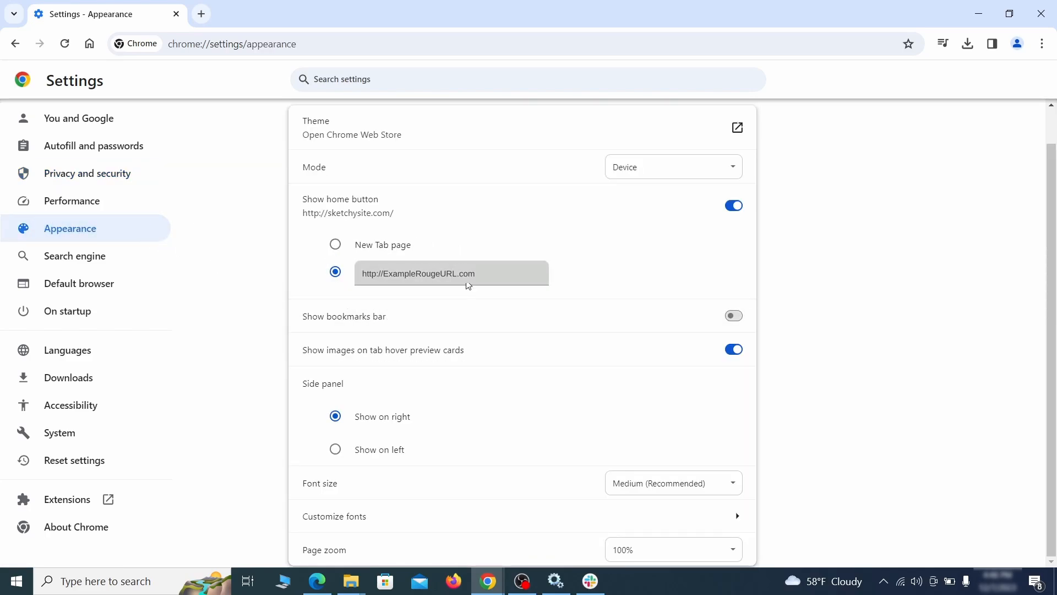
drag(474, 280, 345, 273)
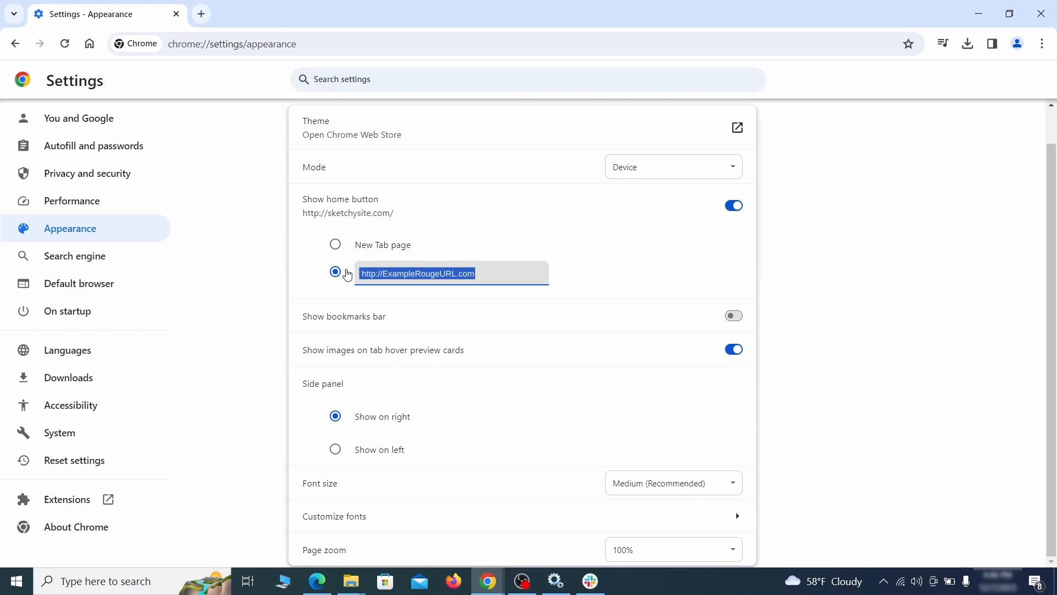
key(BackSpace)
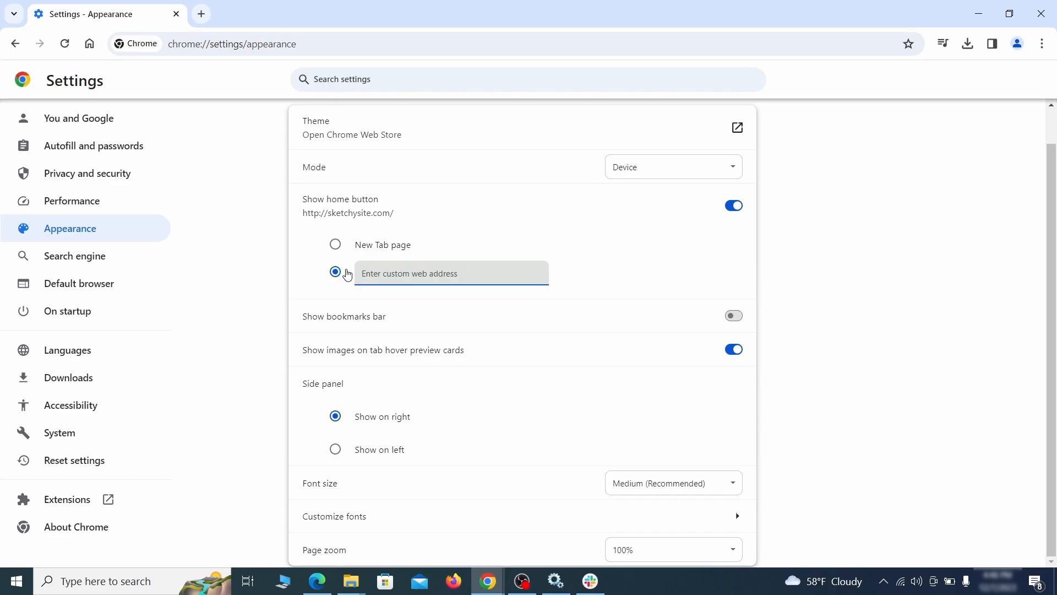
Set Google as the search engine used in Chrome's address bar.
click(112, 259)
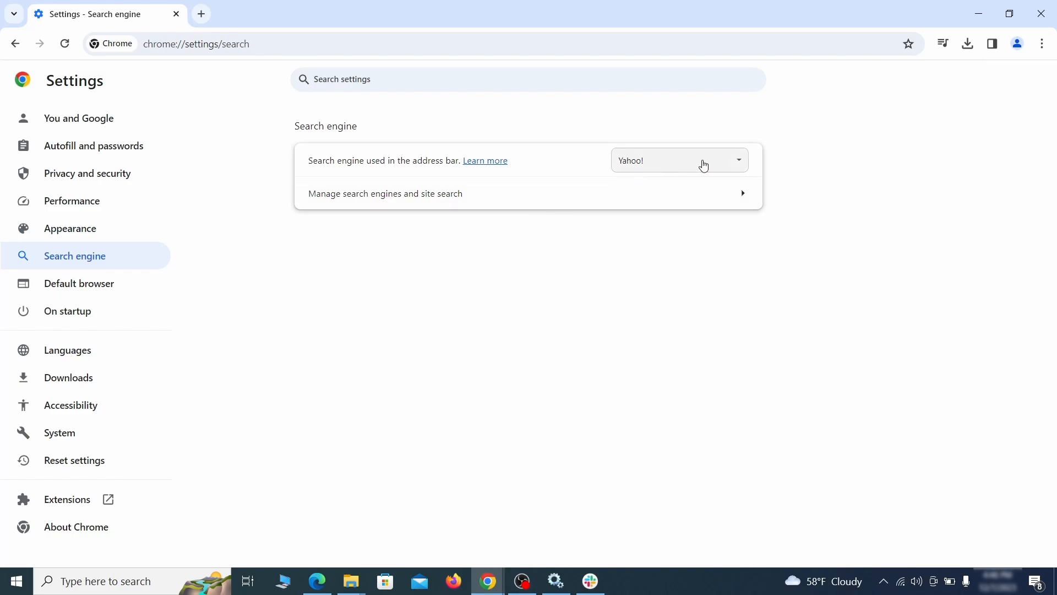
click(722, 165)
click(695, 179)
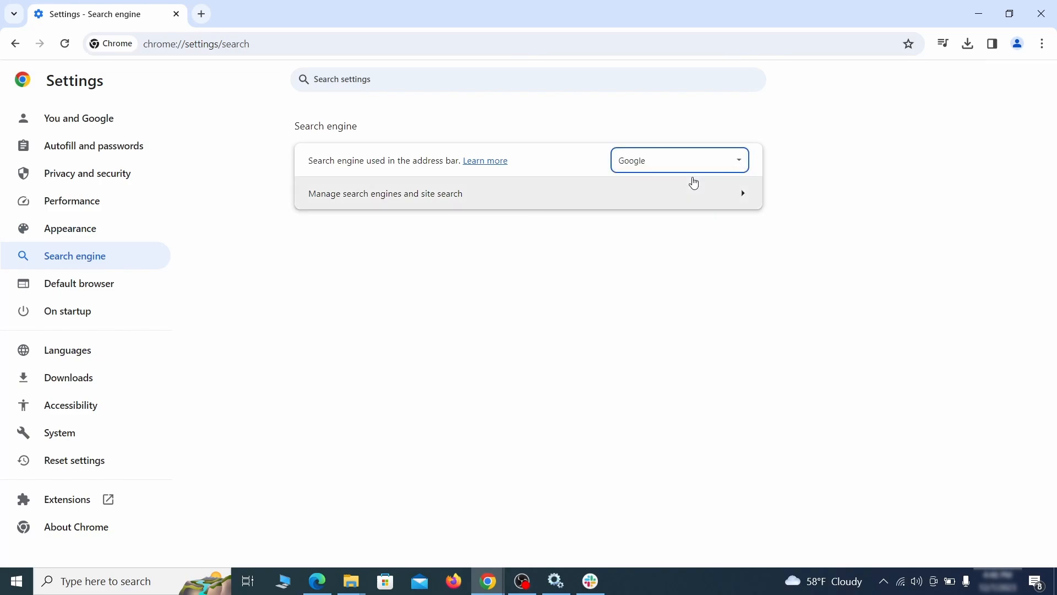
Delete the ExampleRougeURL.com entry from the site search list in Chrome's search engine management.
click(678, 205)
scroll(682, 286, down, 2)
scroll(683, 286, down, 5)
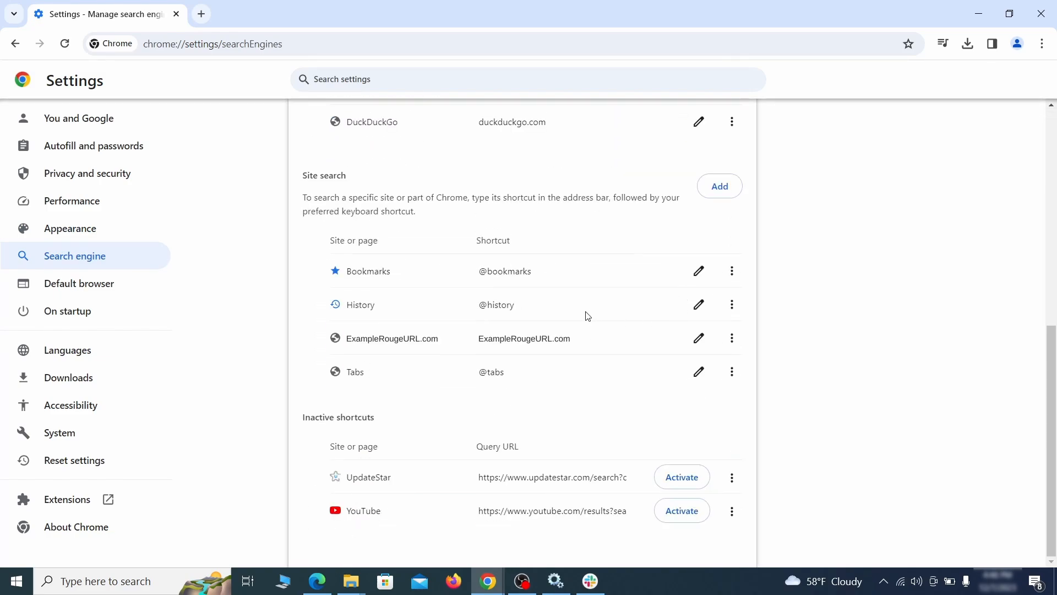
click(732, 338)
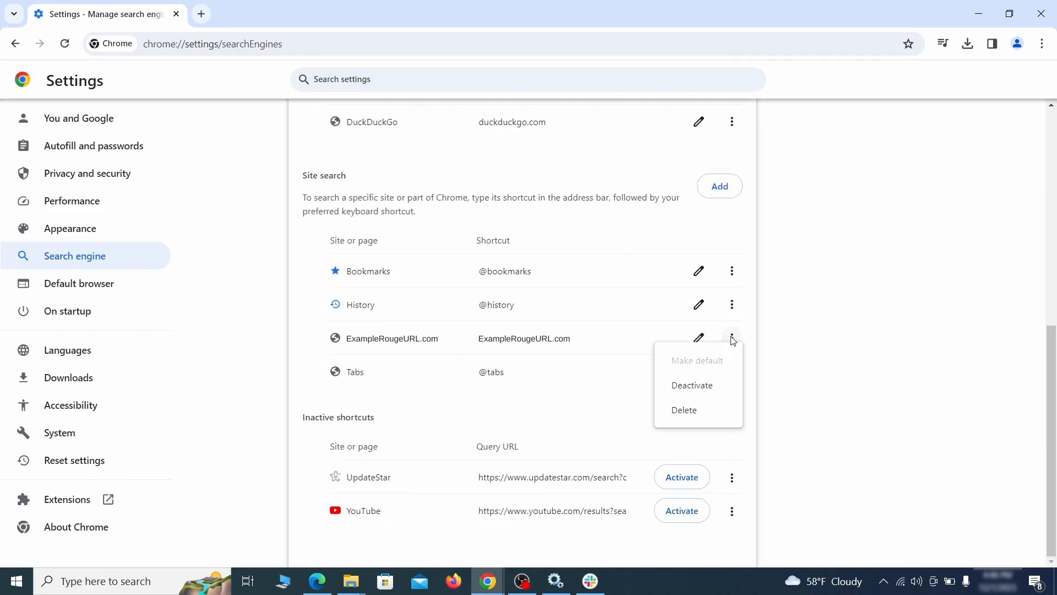
click(685, 411)
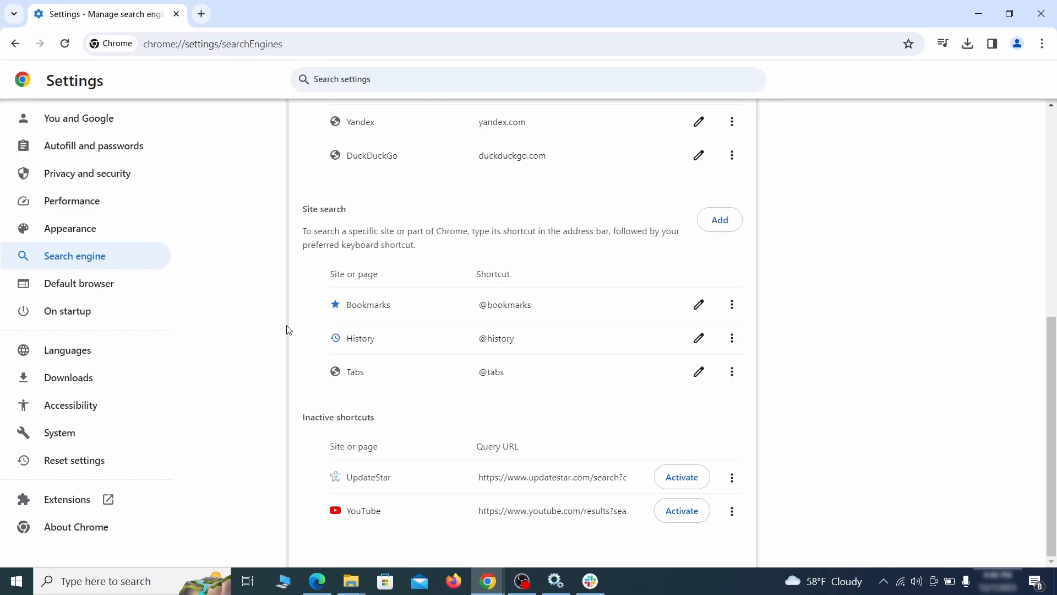
Remove ExampleRougeURL.com from the specific pages Chrome opens on startup.
click(83, 310)
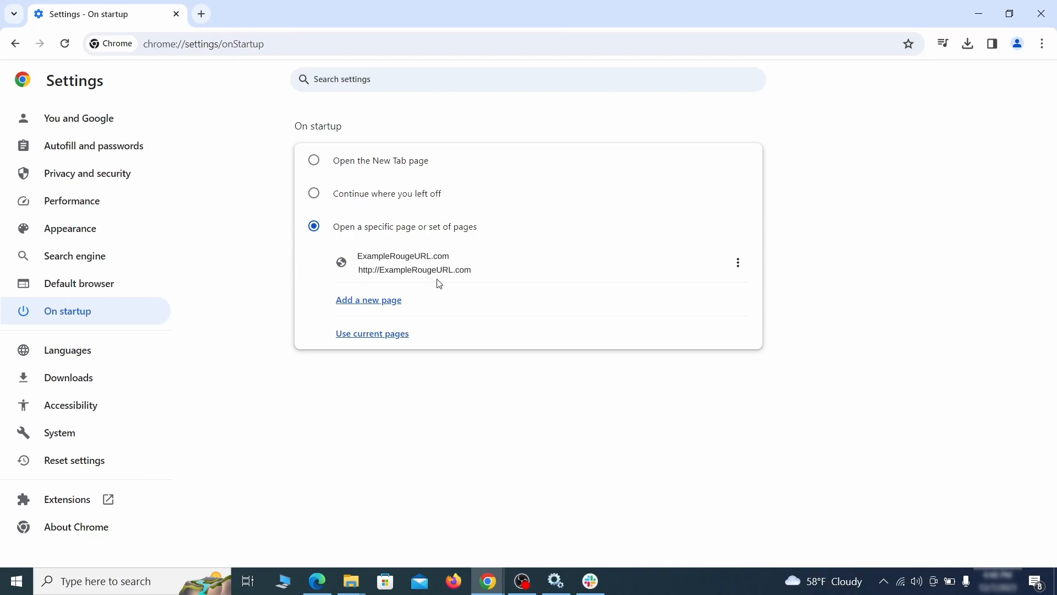
click(738, 264)
click(706, 297)
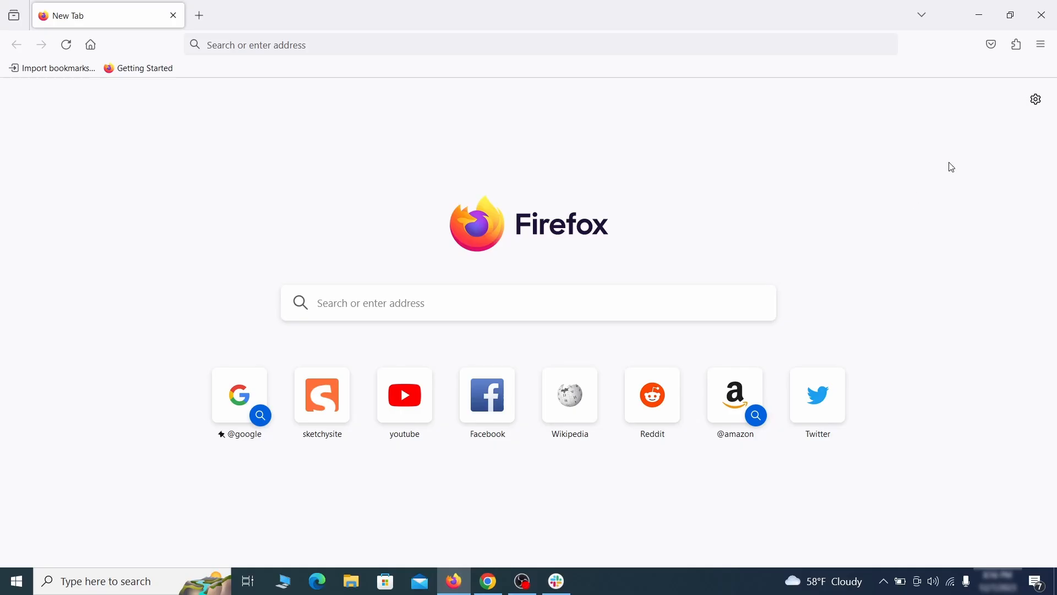
Switch to Firefox, then disable the Contenu+ extension in the Add-ons Manager and remove it.
click(1018, 44)
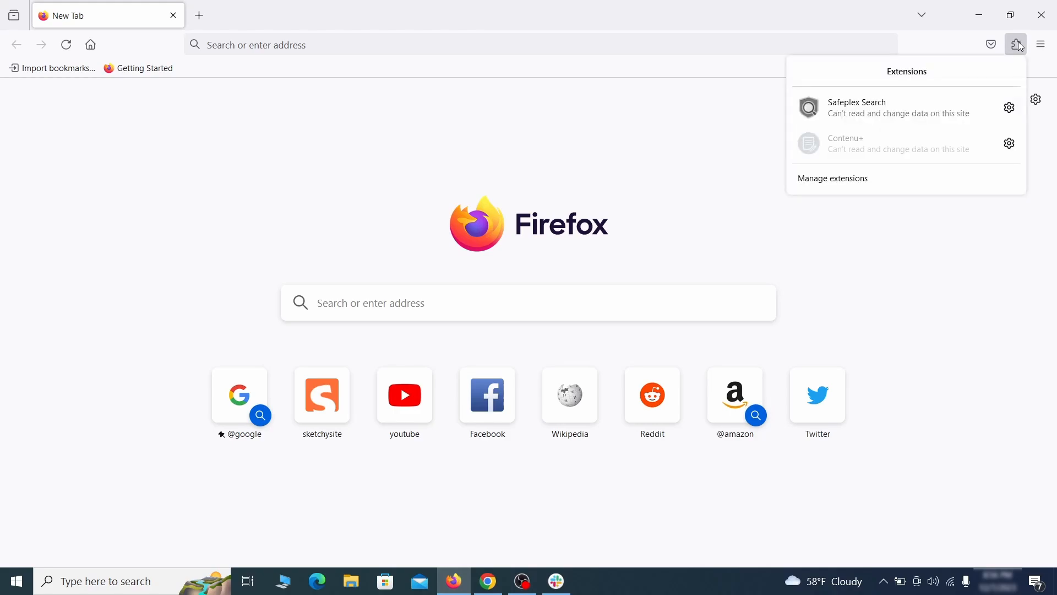
click(890, 180)
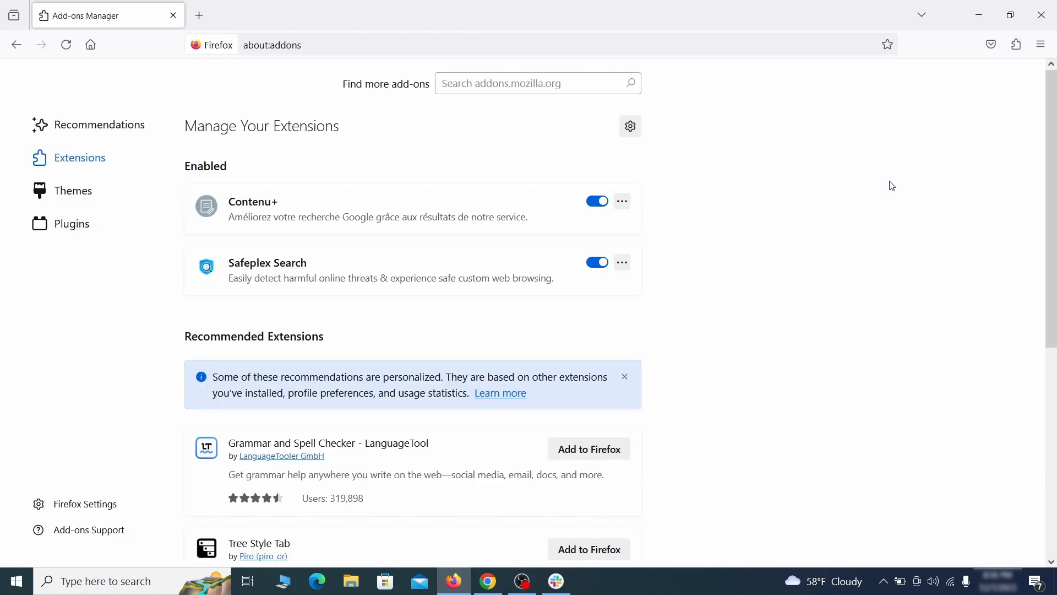
click(597, 201)
click(623, 201)
click(667, 223)
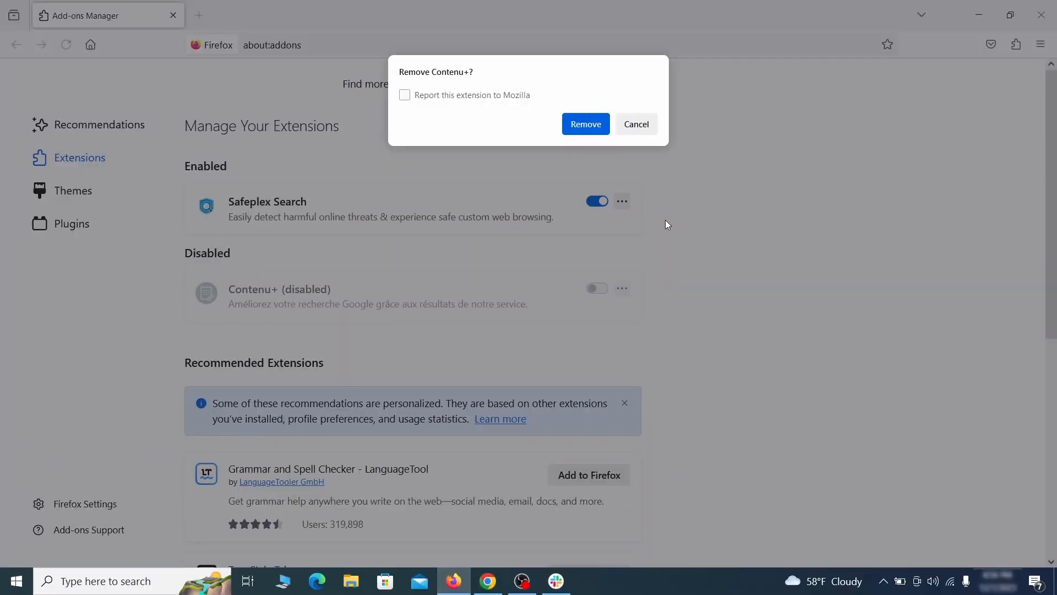
click(597, 124)
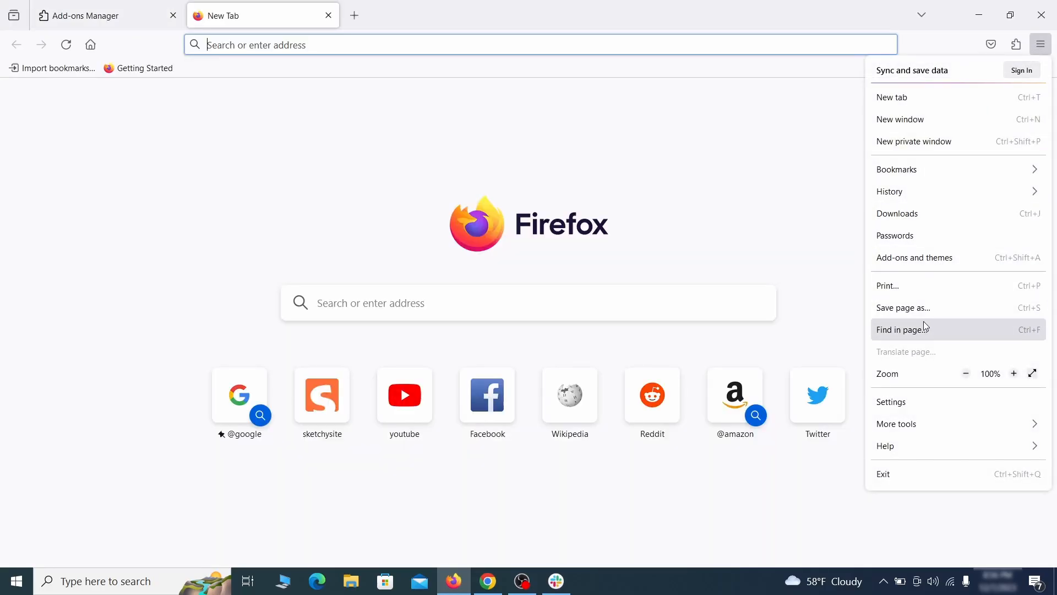
Clear the custom homepage URL ExampleRougeURL.com for the homepage and new windows in Firefox's settings.
click(913, 405)
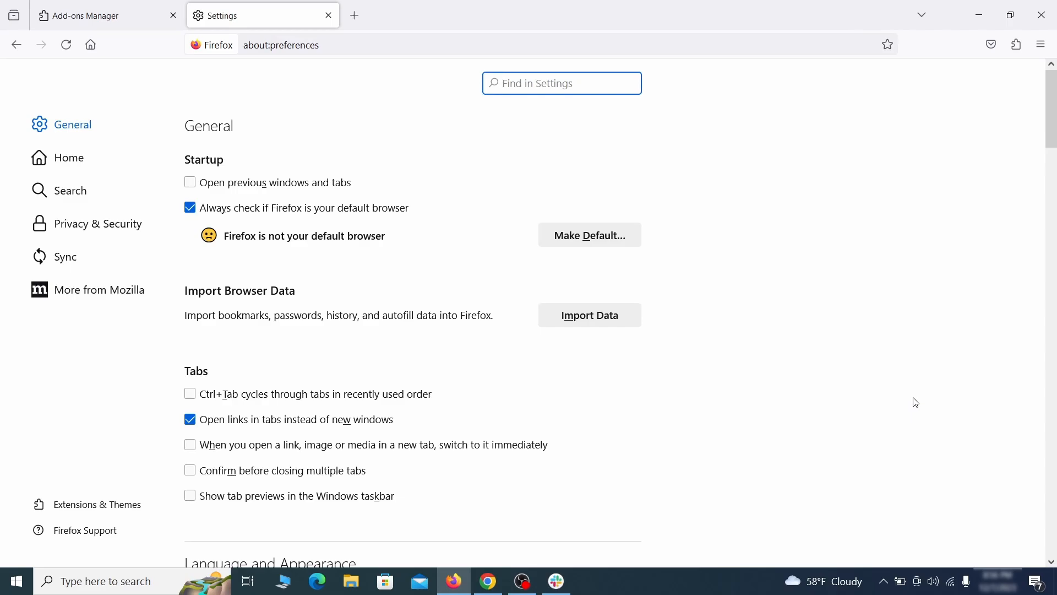
click(80, 158)
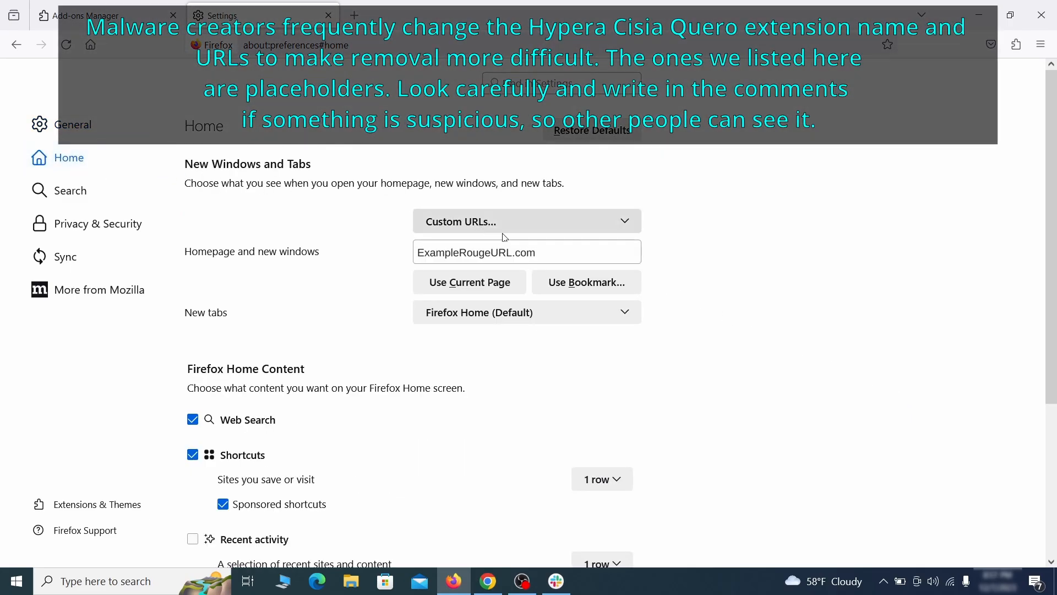
triple_click(533, 253)
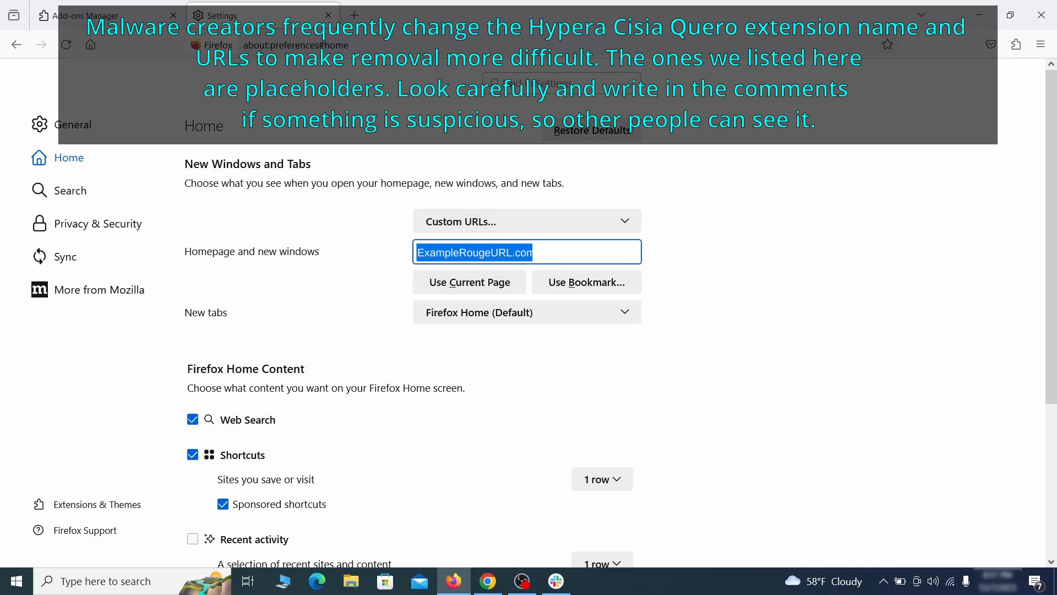
key(BackSpace)
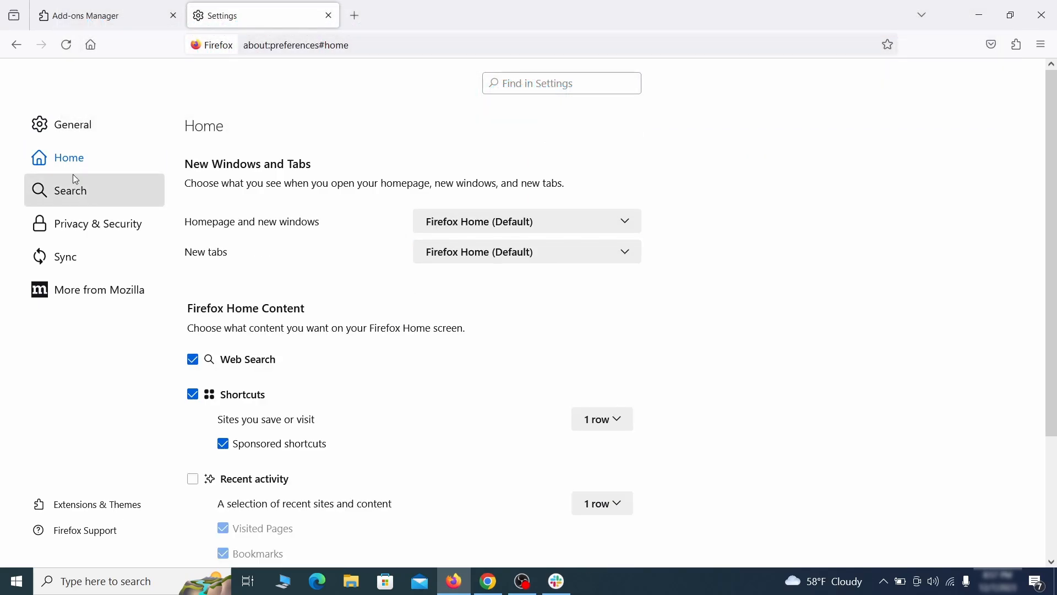
Set Google as Firefox's default search engine.
click(75, 191)
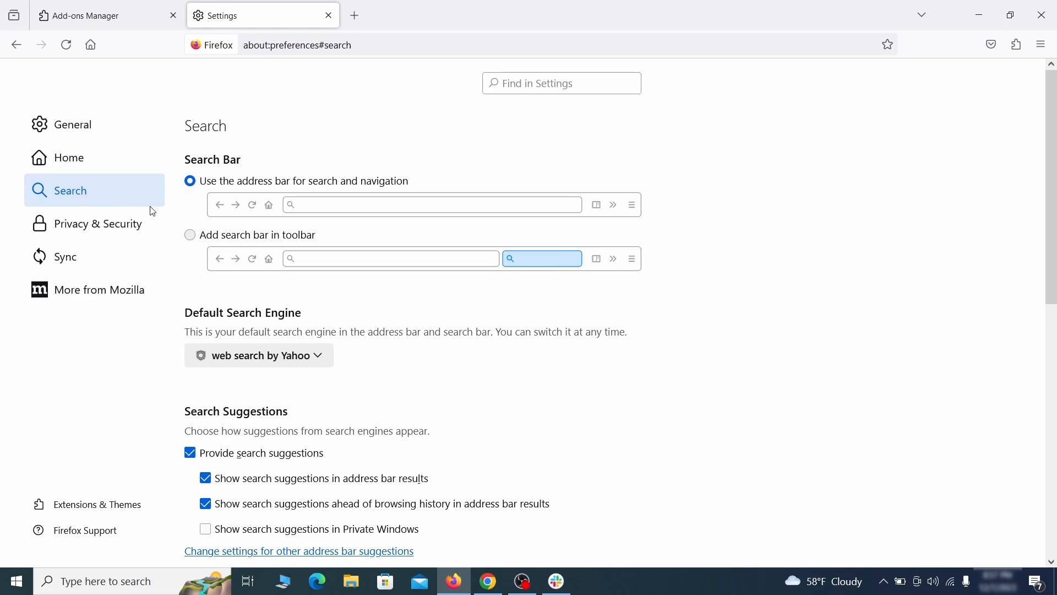
scroll(355, 292, down, 3)
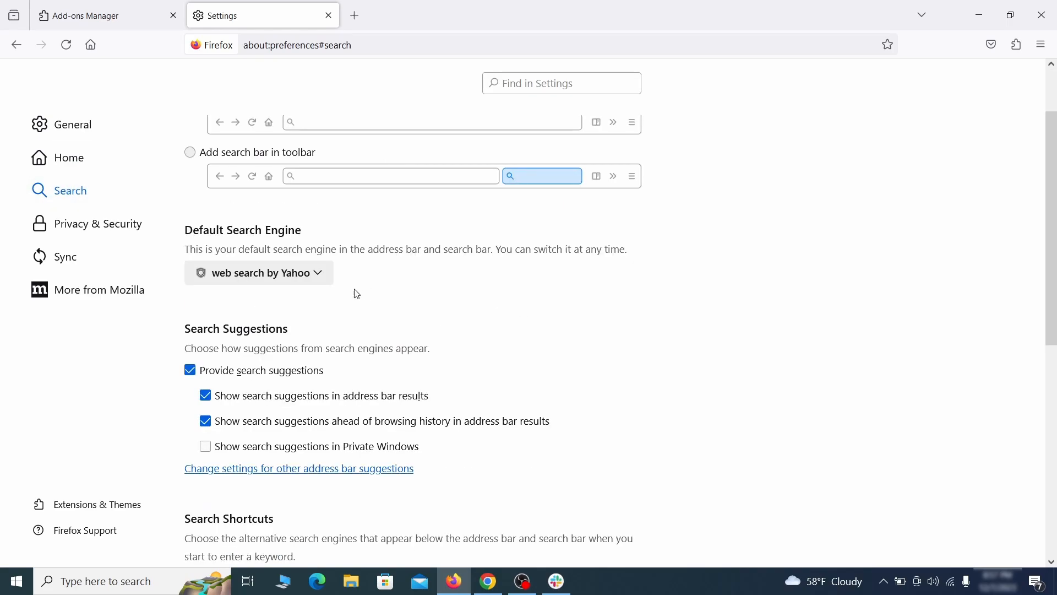
click(314, 279)
click(307, 295)
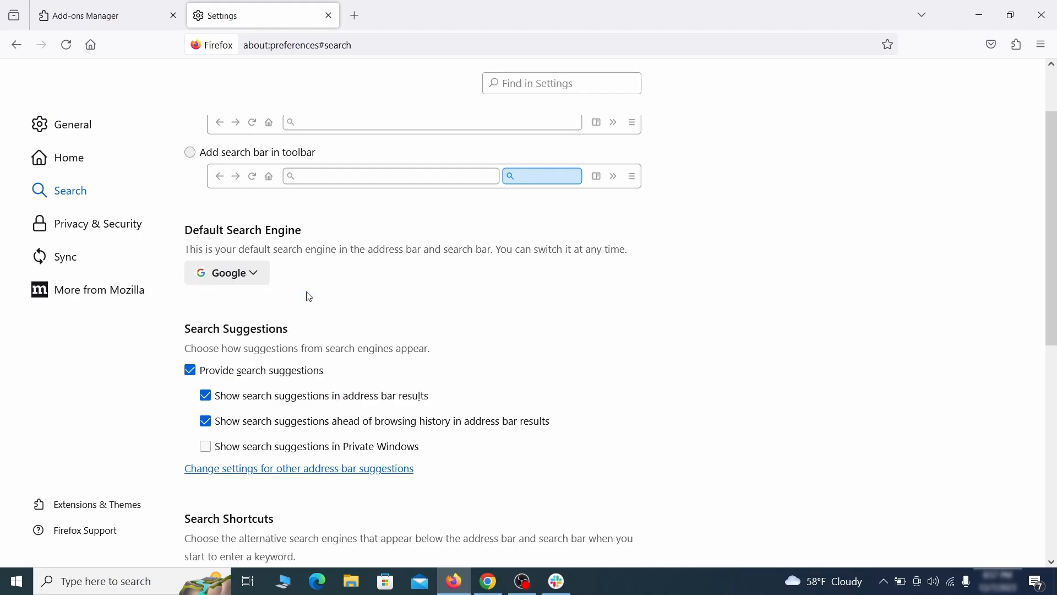
Remove the "web search by Yahoo" engine with the Safeplex Search keyword from Firefox's search shortcuts.
scroll(518, 309, down, 5)
scroll(576, 281, down, 2)
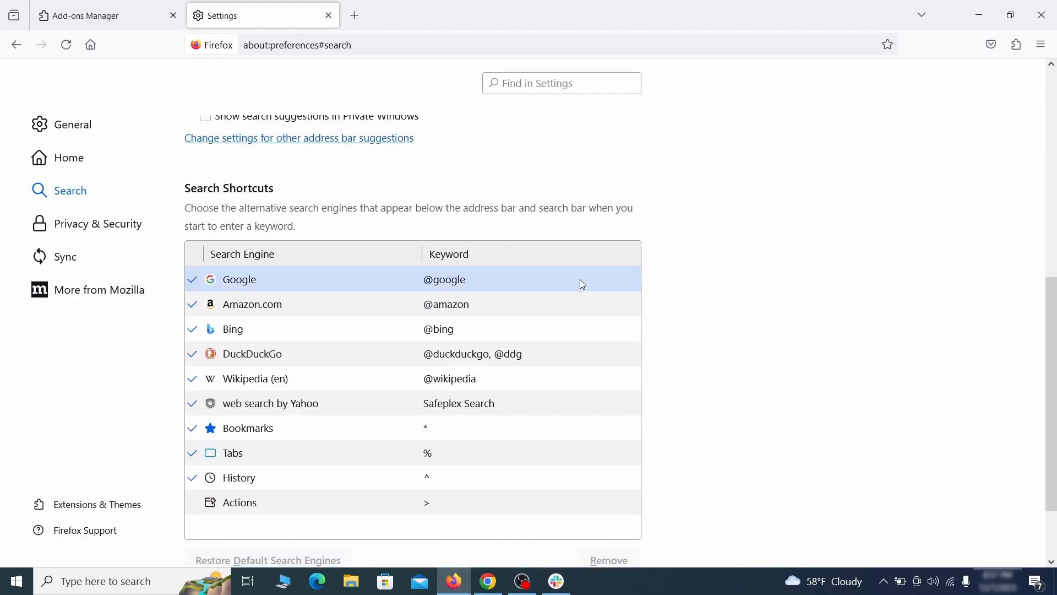
scroll(578, 279, down, 2)
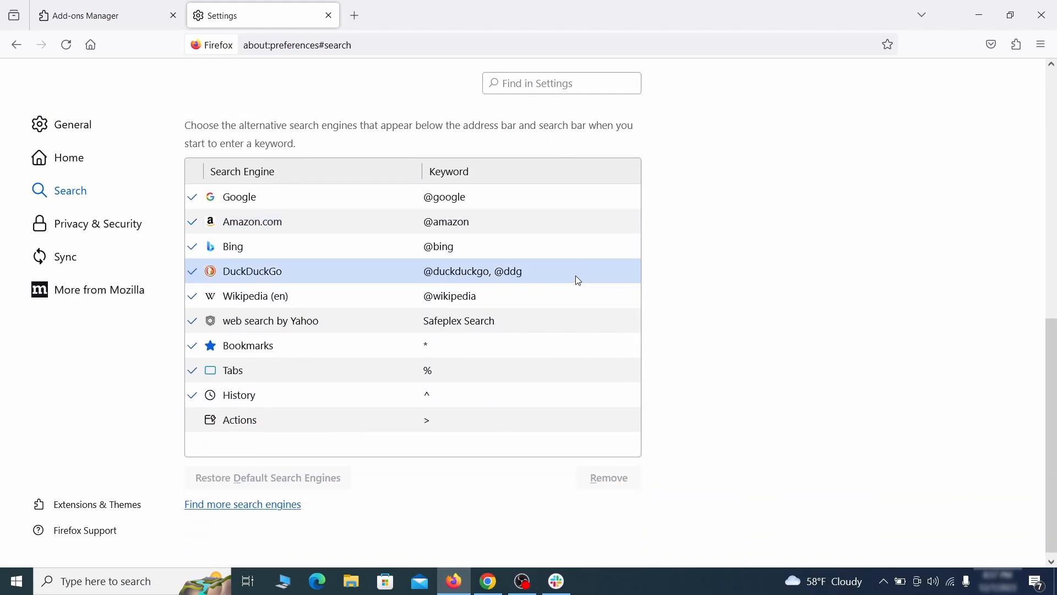
click(523, 323)
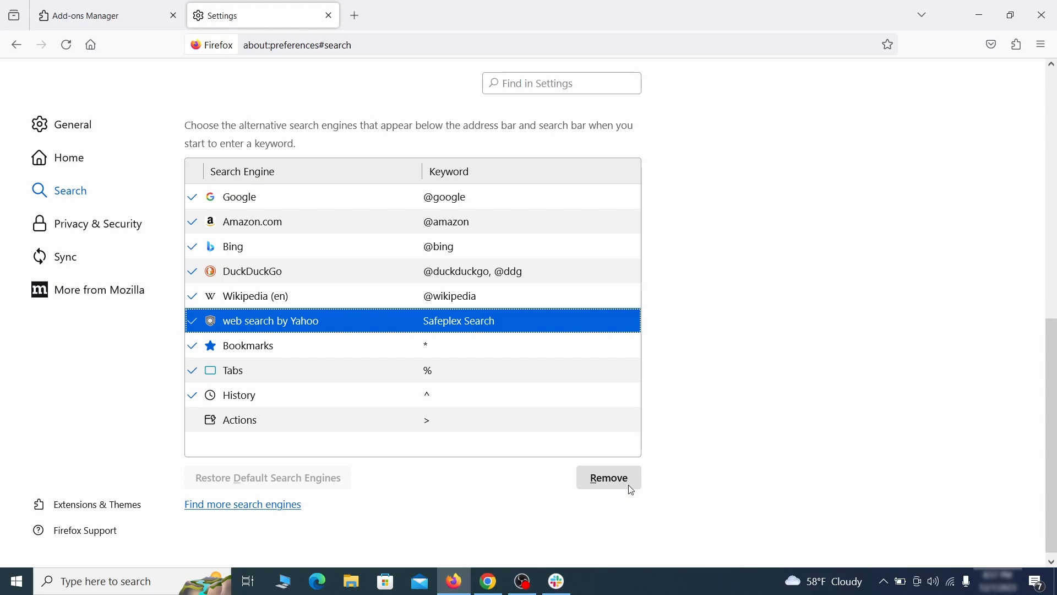
click(609, 479)
Clear all cookies, site data and cached web content in Firefox's privacy and security settings.
scroll(501, 345, up, 3)
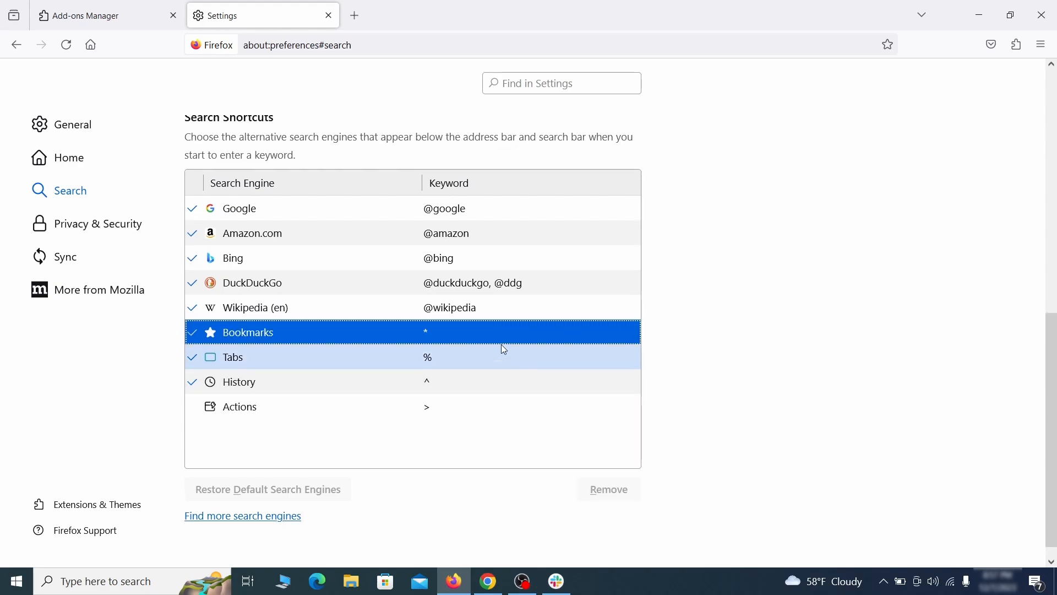
click(102, 221)
scroll(703, 254, down, 10)
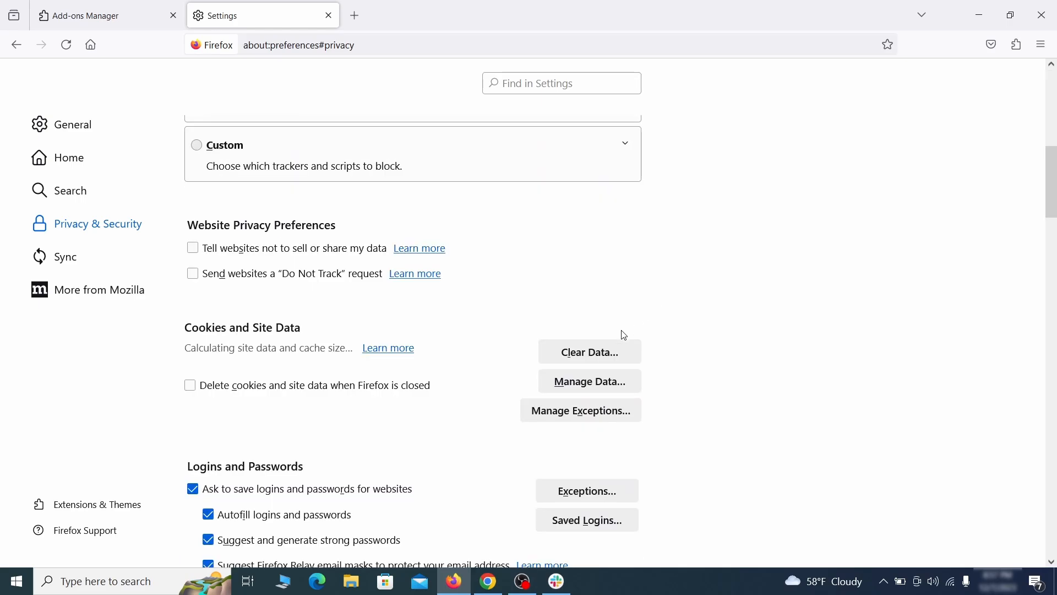
click(604, 353)
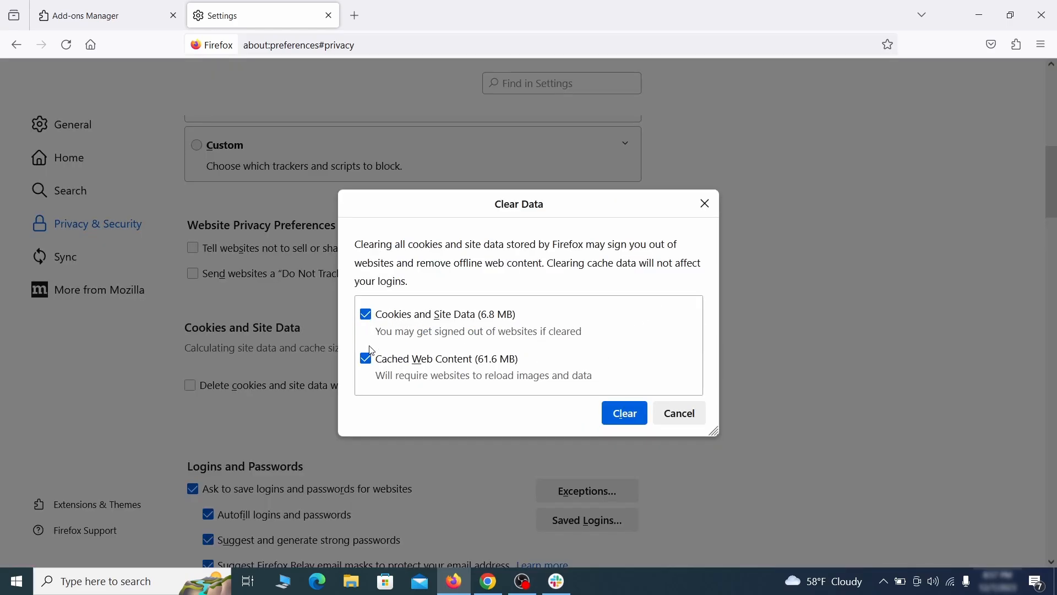
click(644, 413)
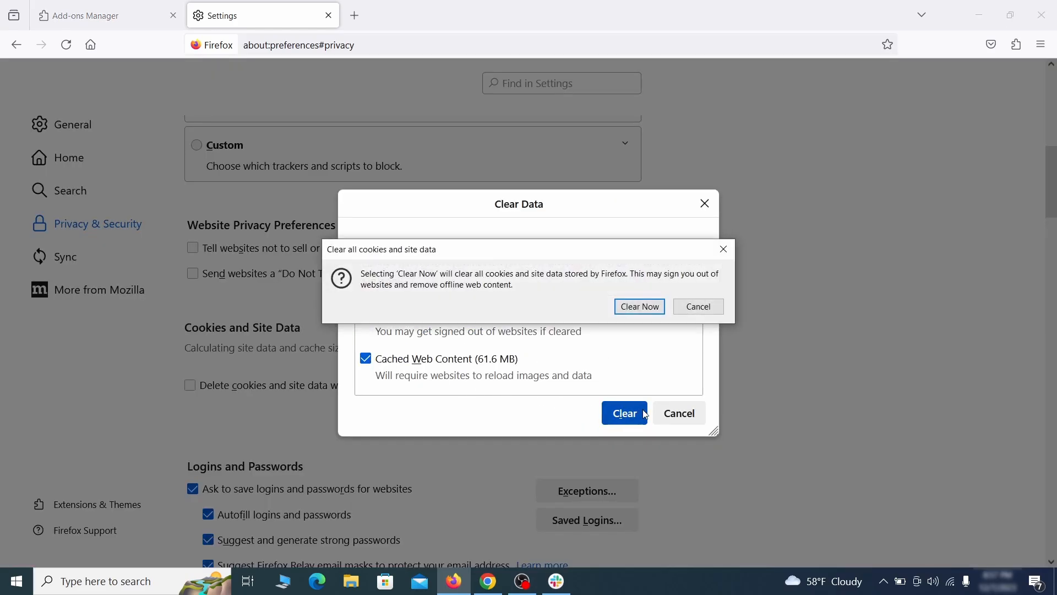
click(640, 307)
Open the notification permission settings in Firefox's privacy and security options.
scroll(718, 338, down, 5)
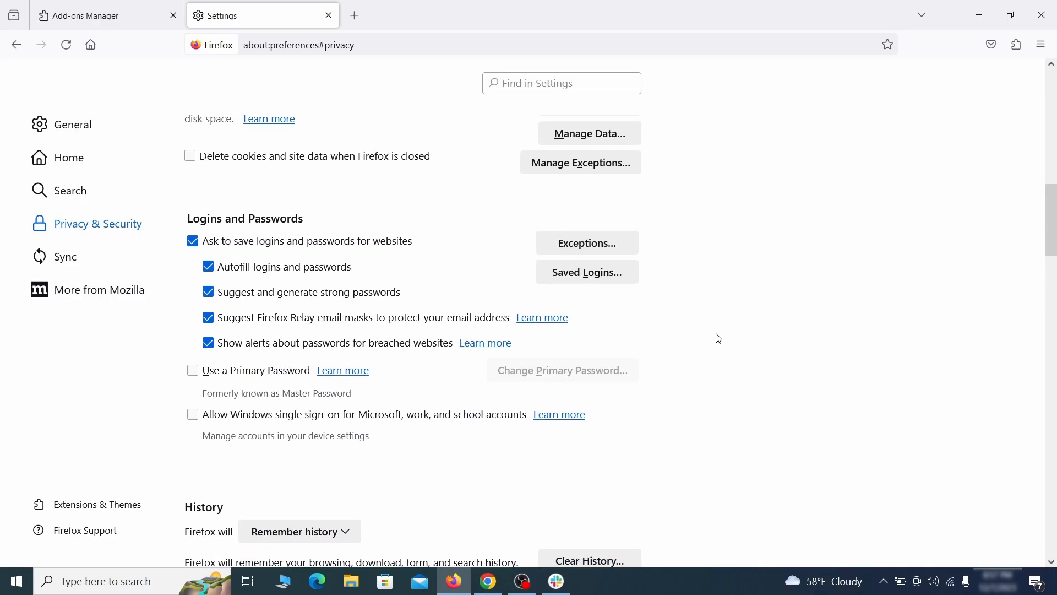
scroll(720, 339, down, 10)
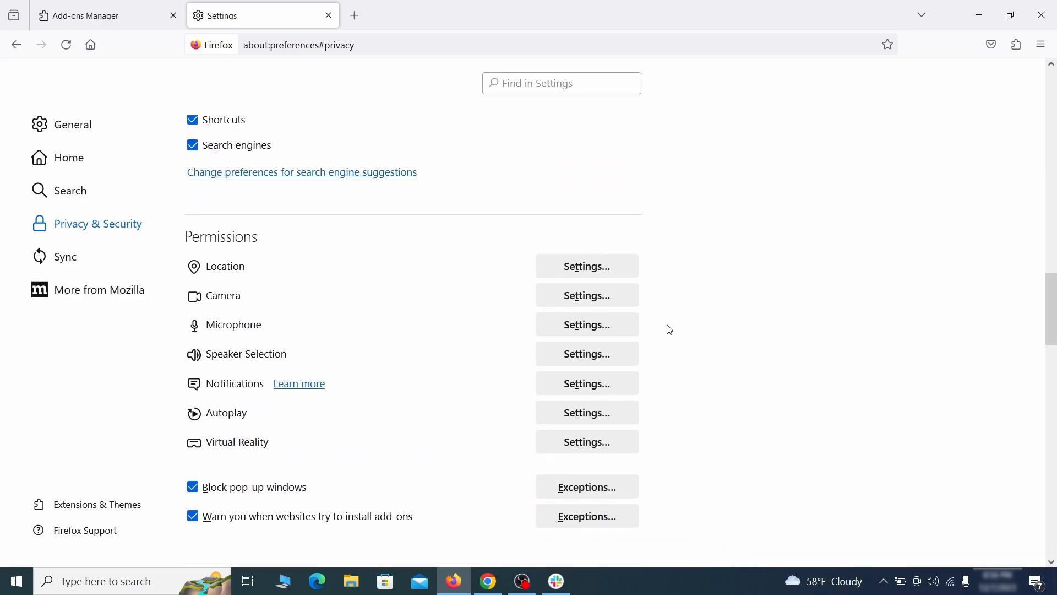
click(610, 386)
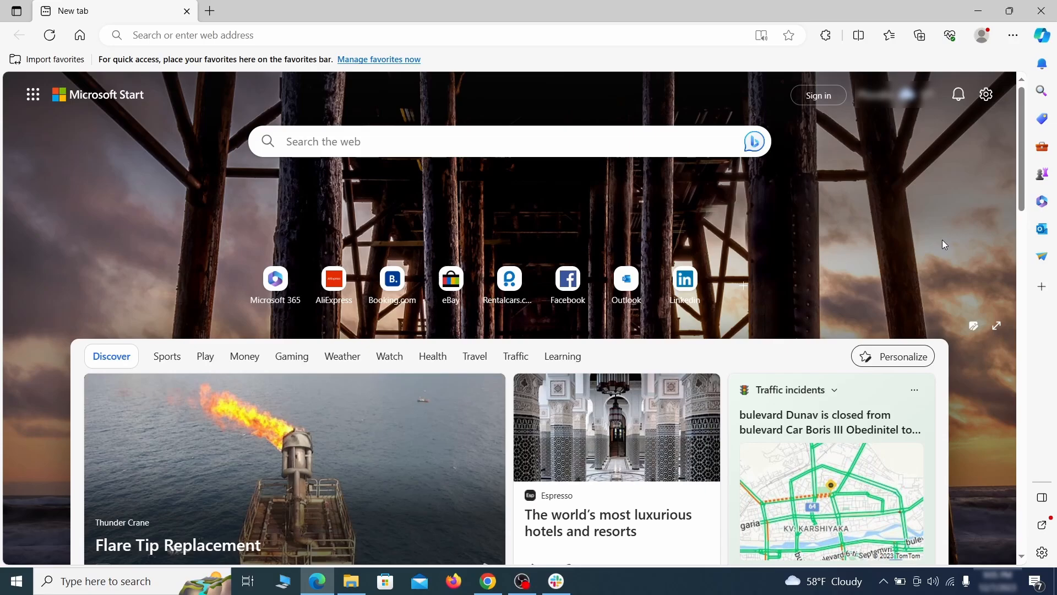
In Microsoft Edge's extensions page, turn off the Quidco Cashback Reminder extension and open its removal confirmation.
click(1013, 34)
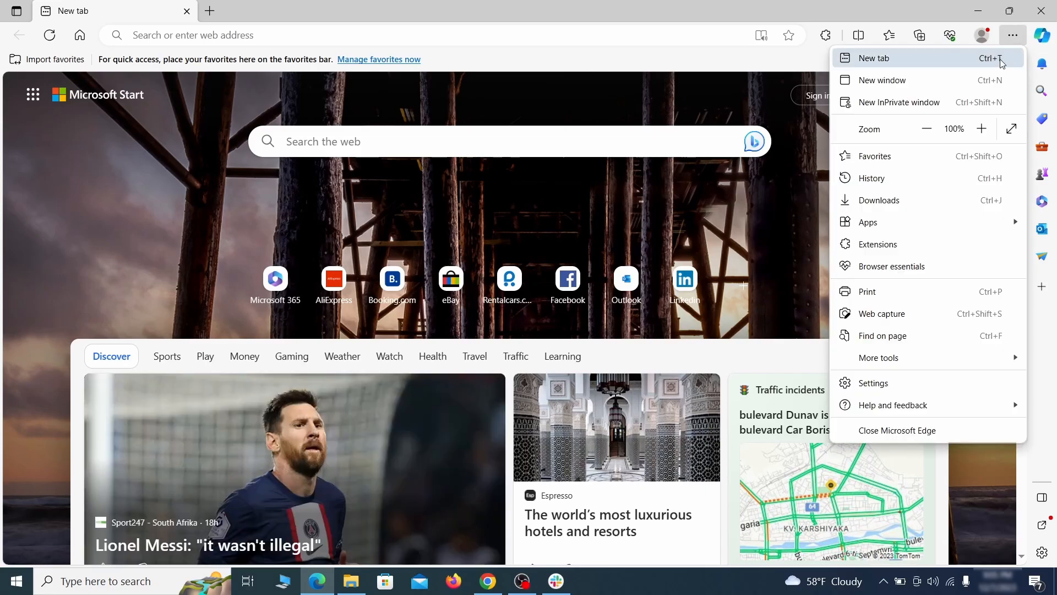
click(908, 244)
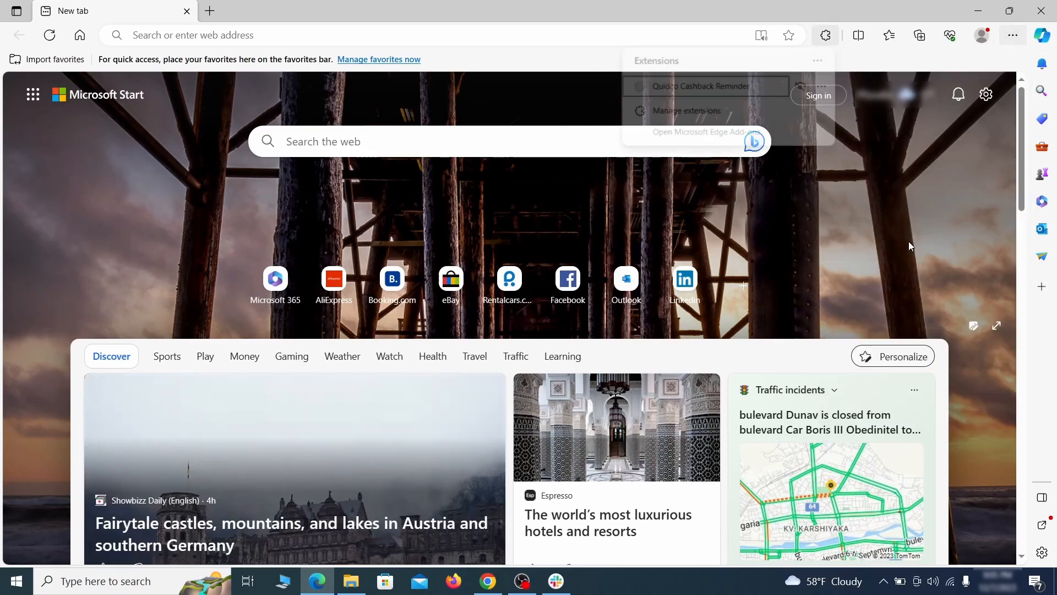
click(685, 112)
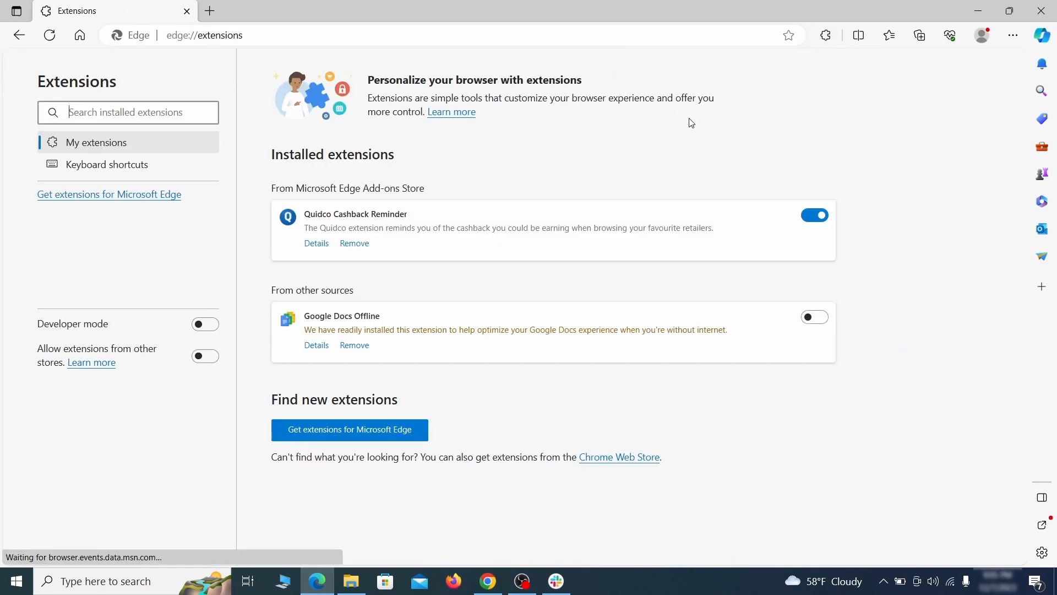
click(818, 217)
click(353, 245)
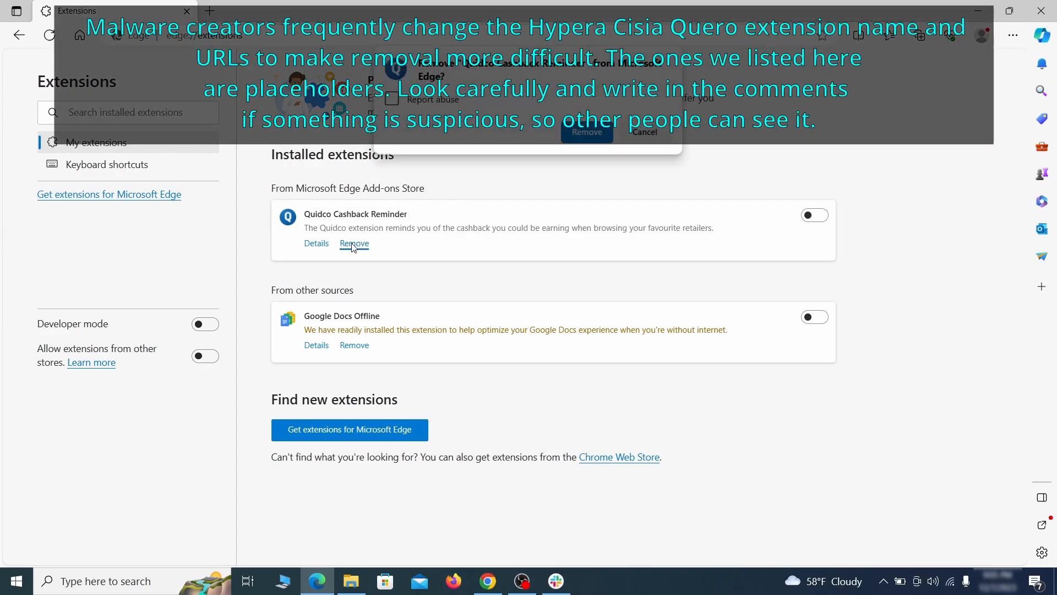
In a new tab, open Edge's privacy settings and clear the preselected browsing data types for the last hour.
key(ctrl+t)
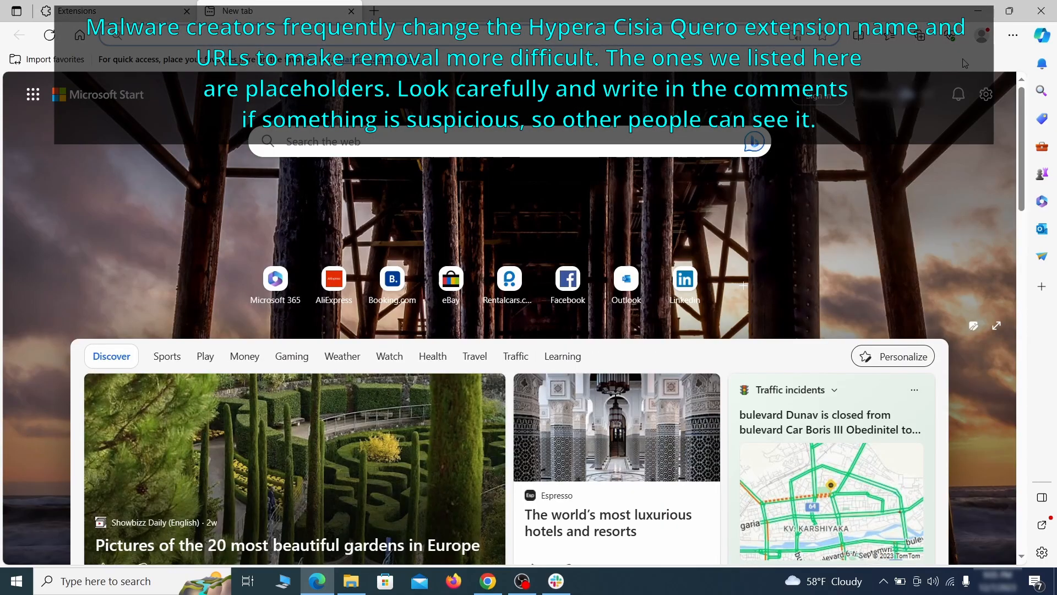
click(1013, 37)
click(873, 381)
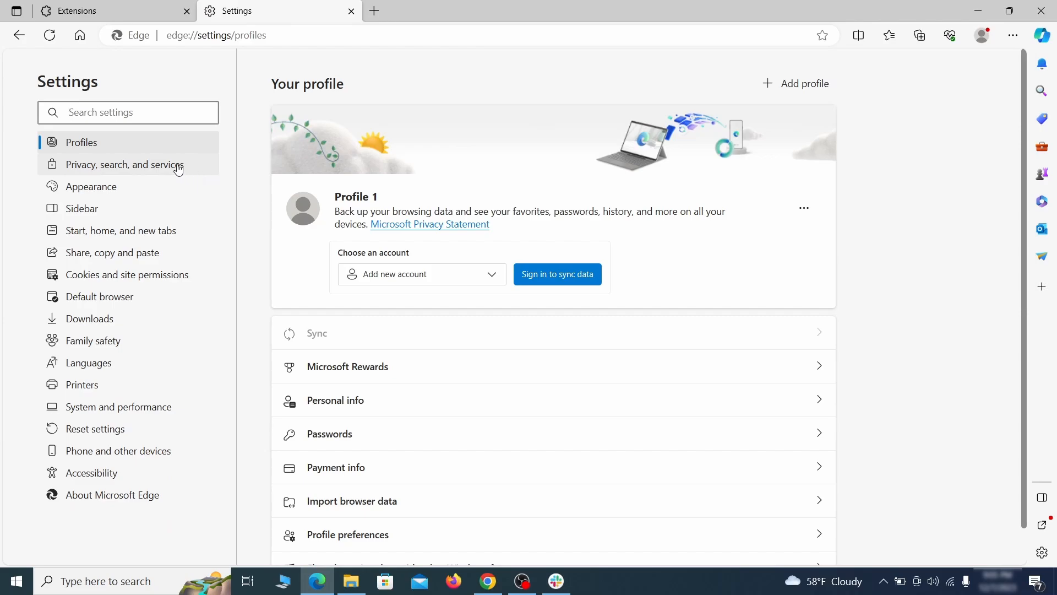
click(178, 165)
scroll(573, 337, down, 4)
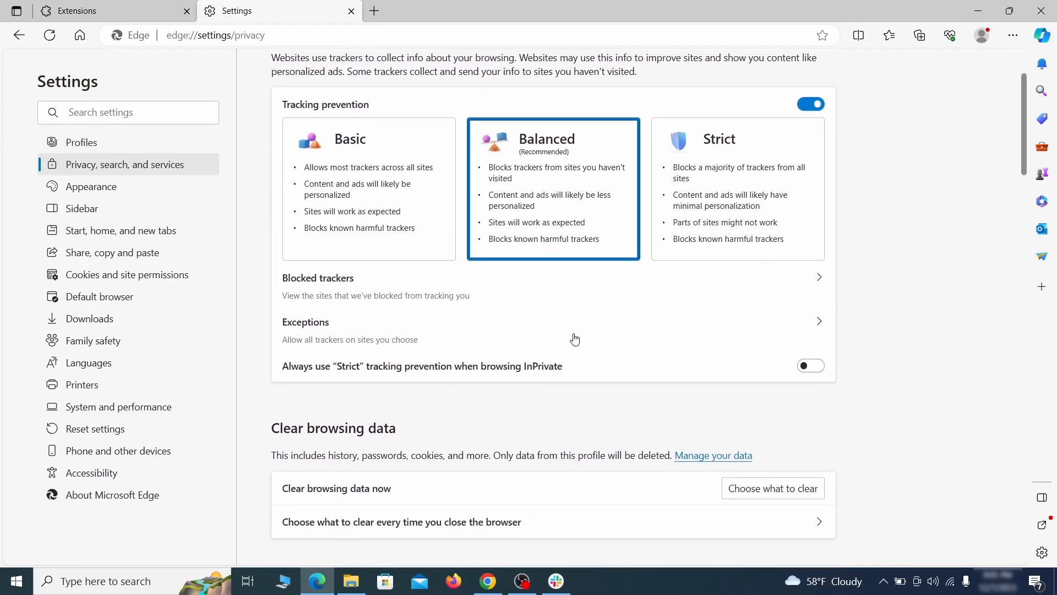
click(791, 386)
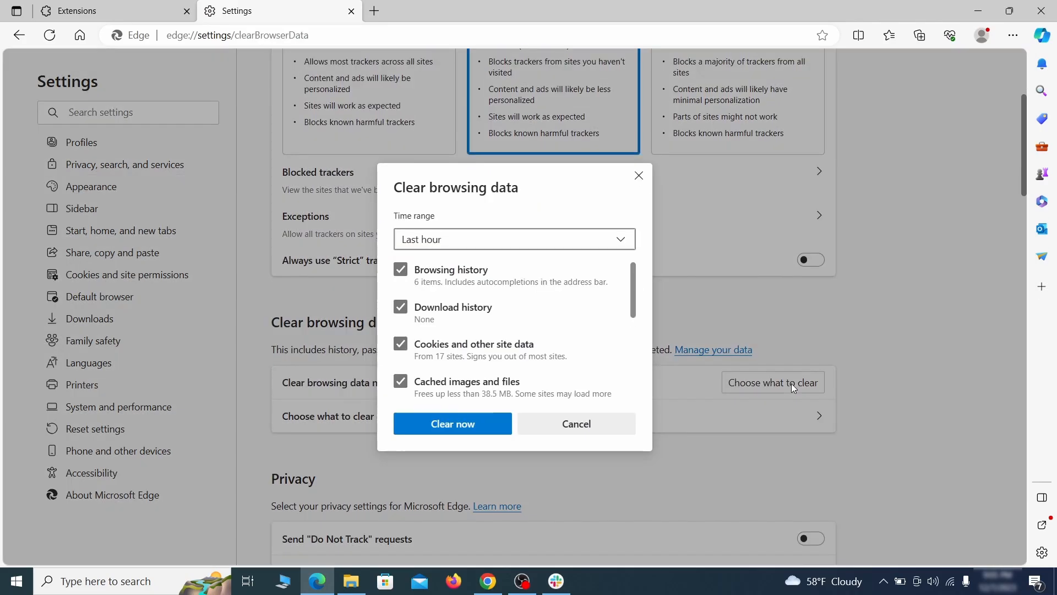
scroll(424, 269, down, 5)
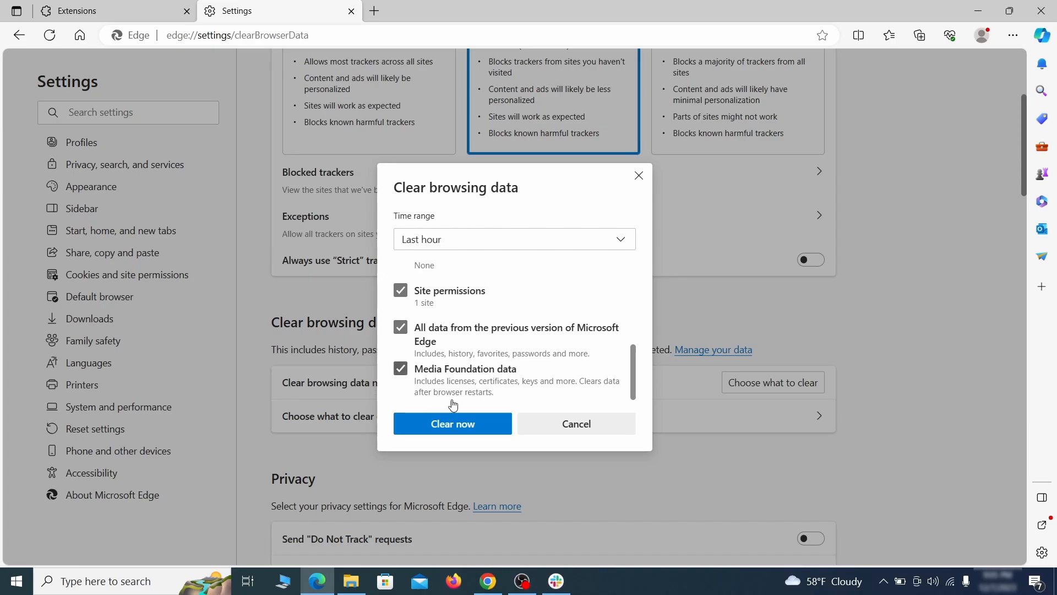
click(495, 430)
Set Google as the search engine used in Edge's address bar.
scroll(683, 313, down, 10)
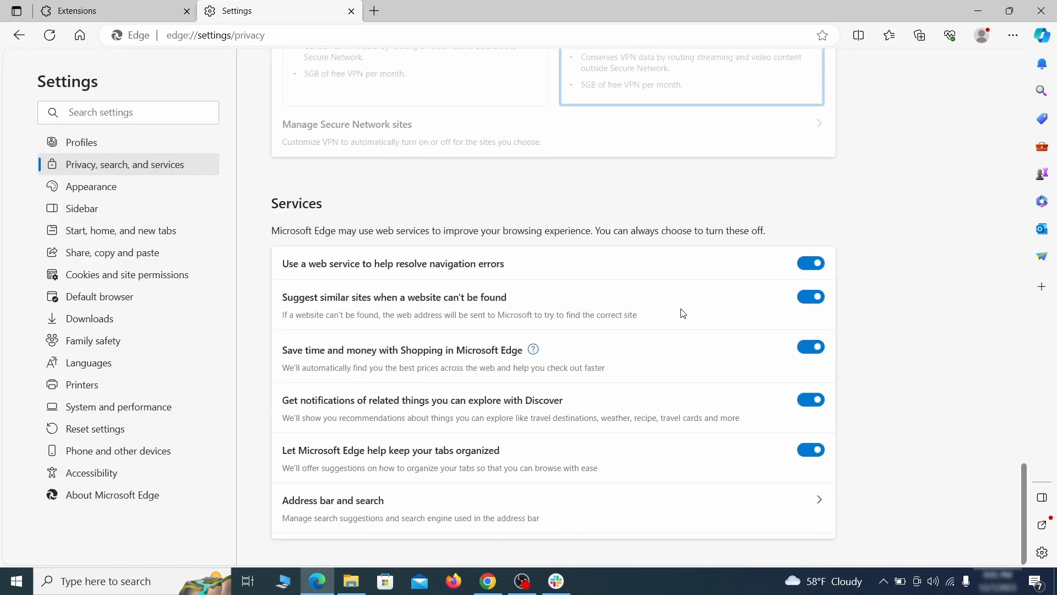
click(604, 516)
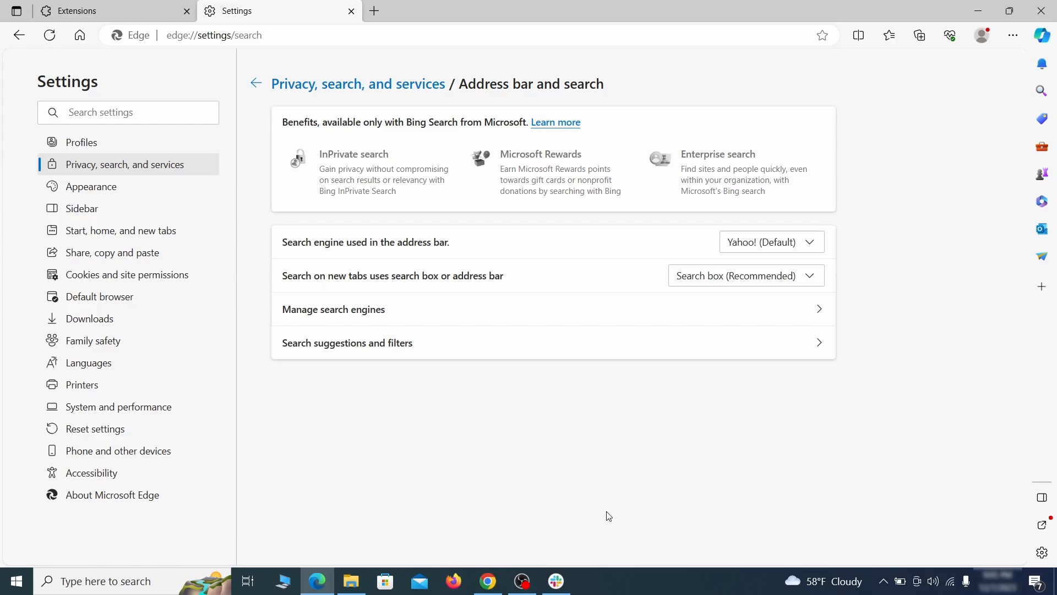
click(815, 244)
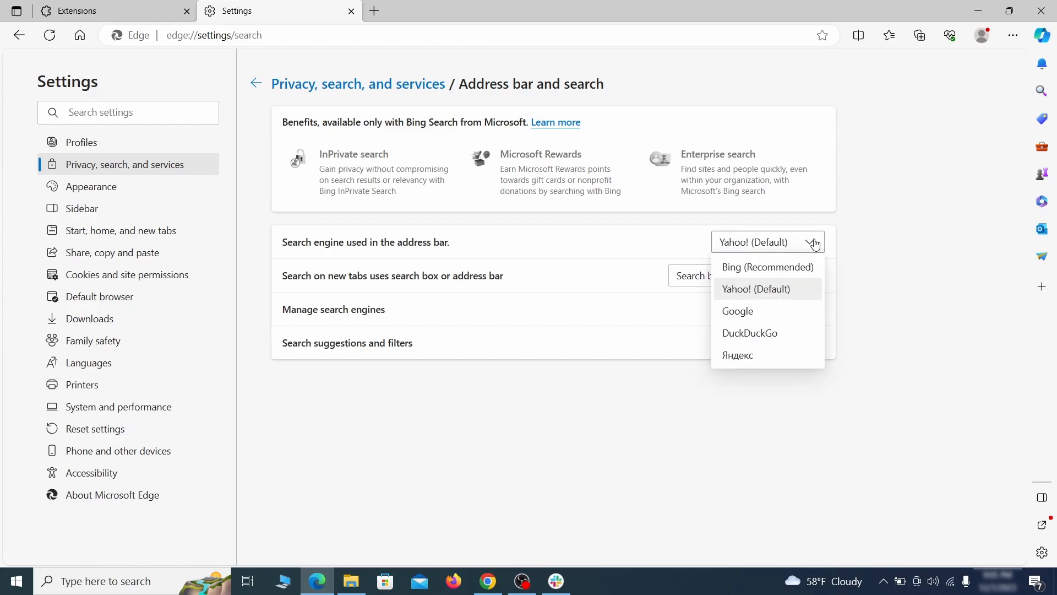
click(783, 308)
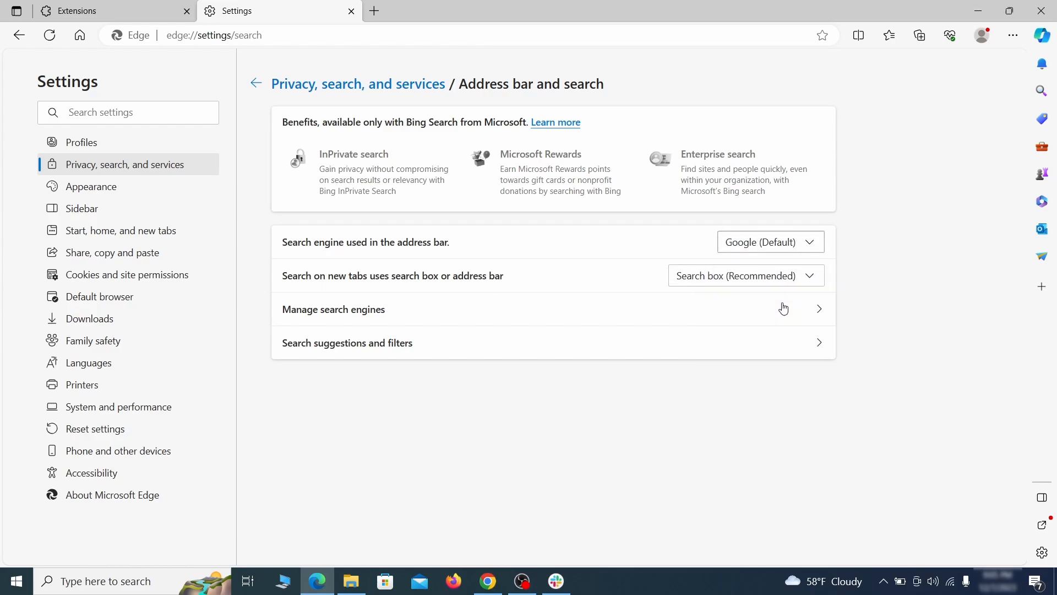
Remove ExampleRougeURL.com from Edge's list of address bar search engines.
click(408, 318)
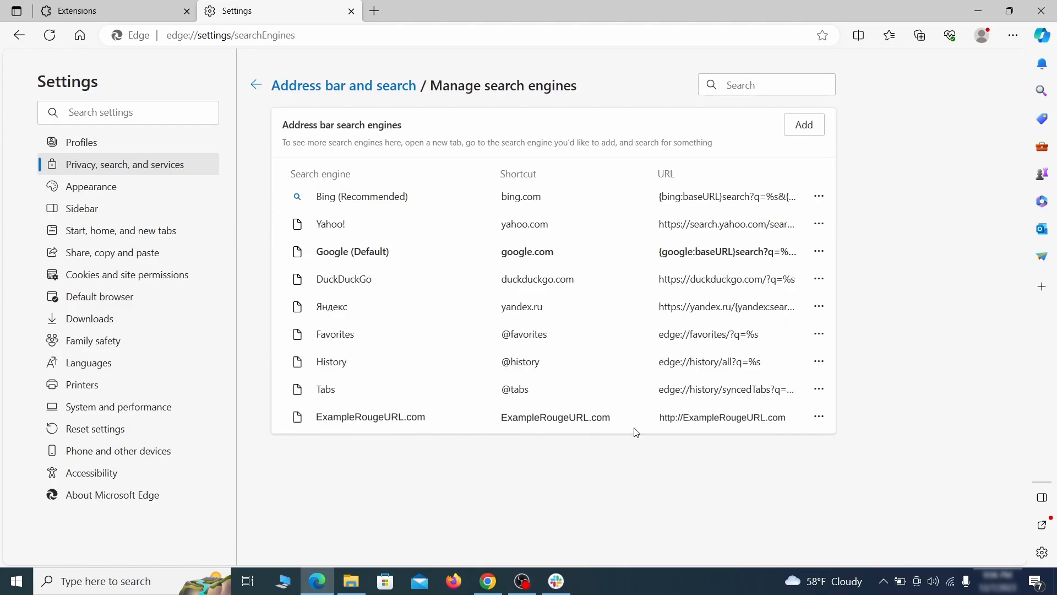
click(819, 417)
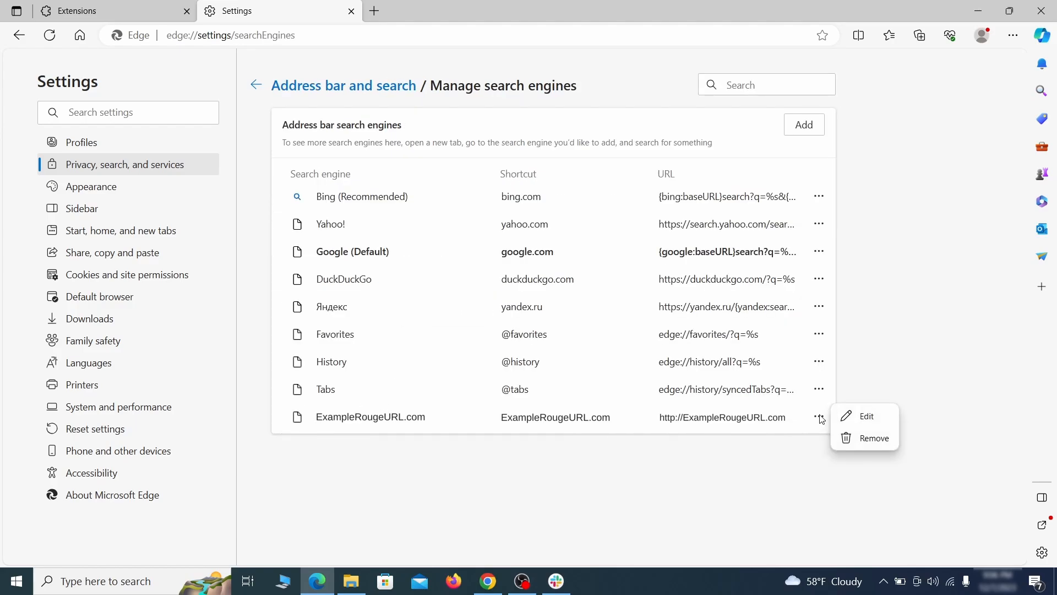
click(877, 439)
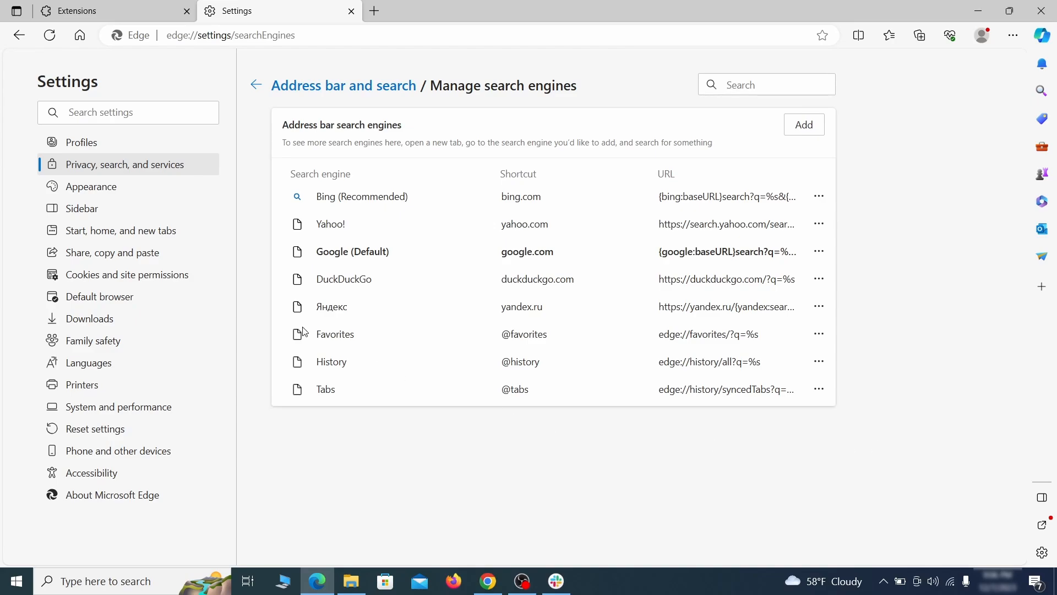
Delete ExampleRougeURL.com from the pages Edge opens at startup.
click(132, 231)
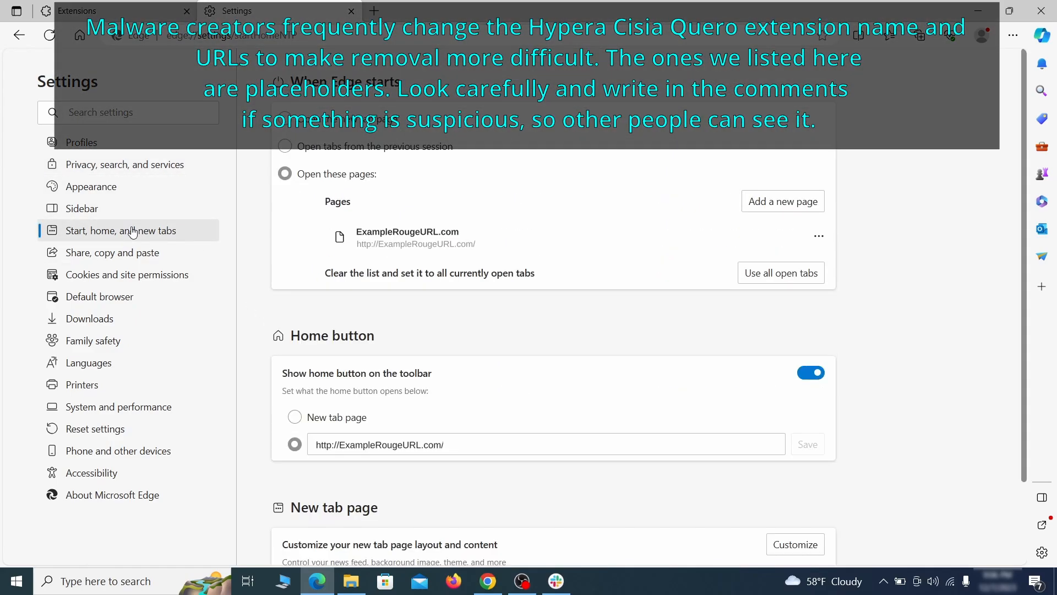
click(819, 244)
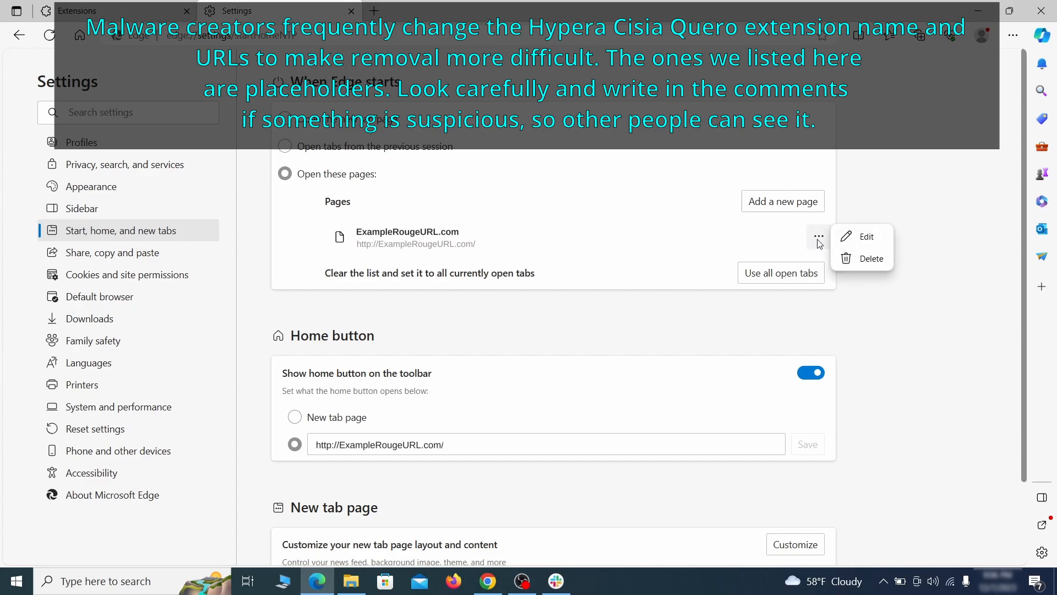
click(862, 259)
Clear the home button's custom URL and set the home button to open the new tab page.
click(458, 394)
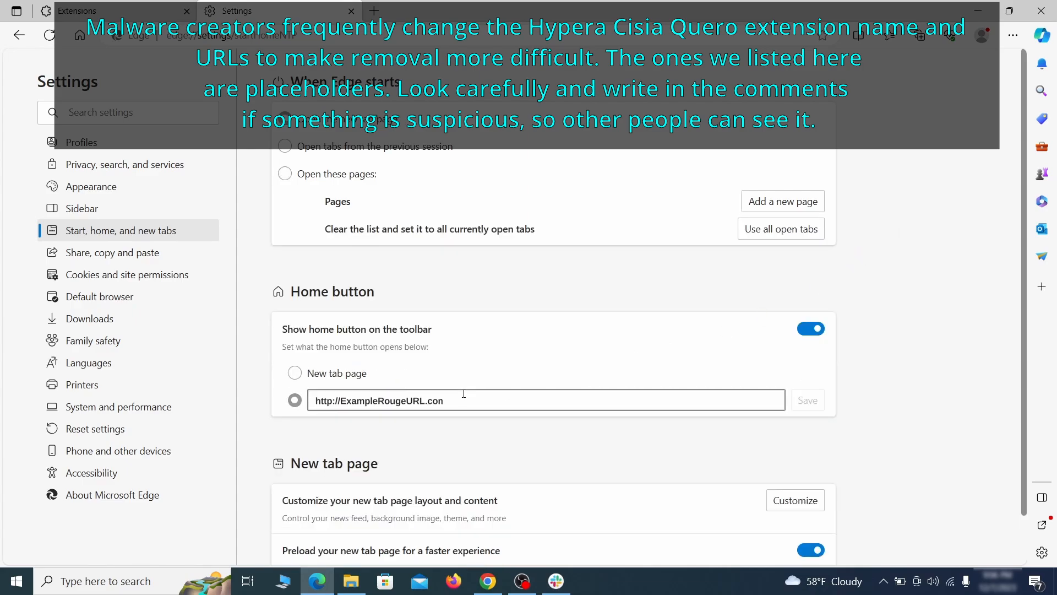
key(ctrl+a)
key(BackSpace)
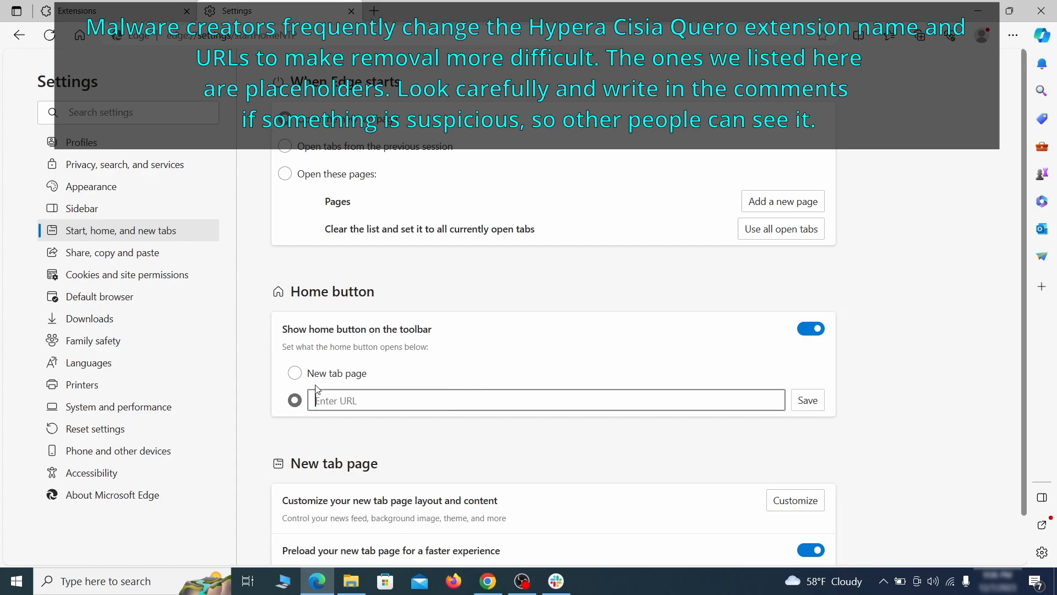
click(295, 374)
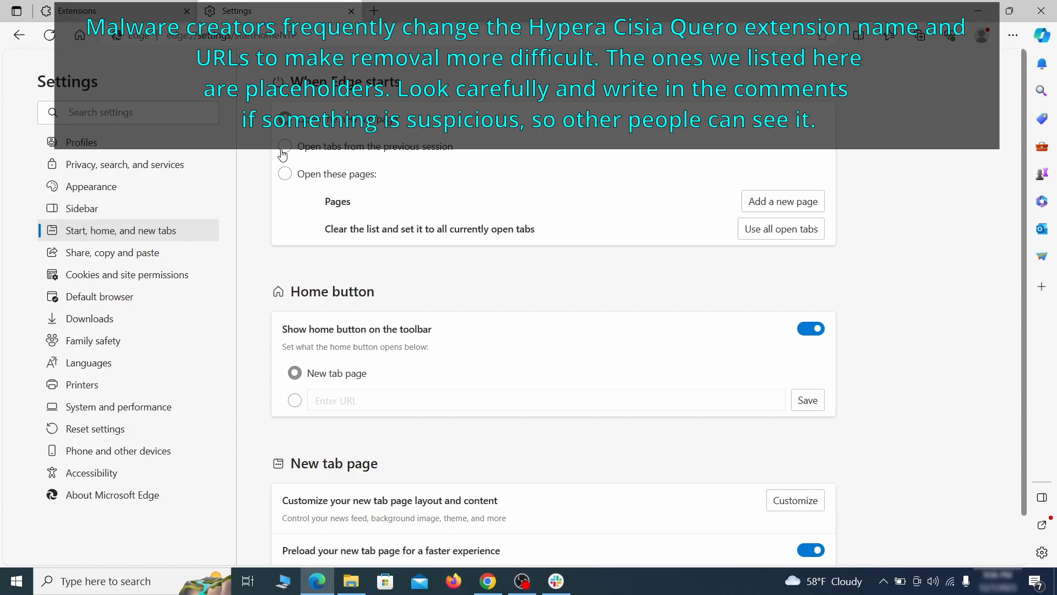
Remove ExampleRougeURL.com from the sites allowed to send notifications in Edge's site permissions.
click(192, 275)
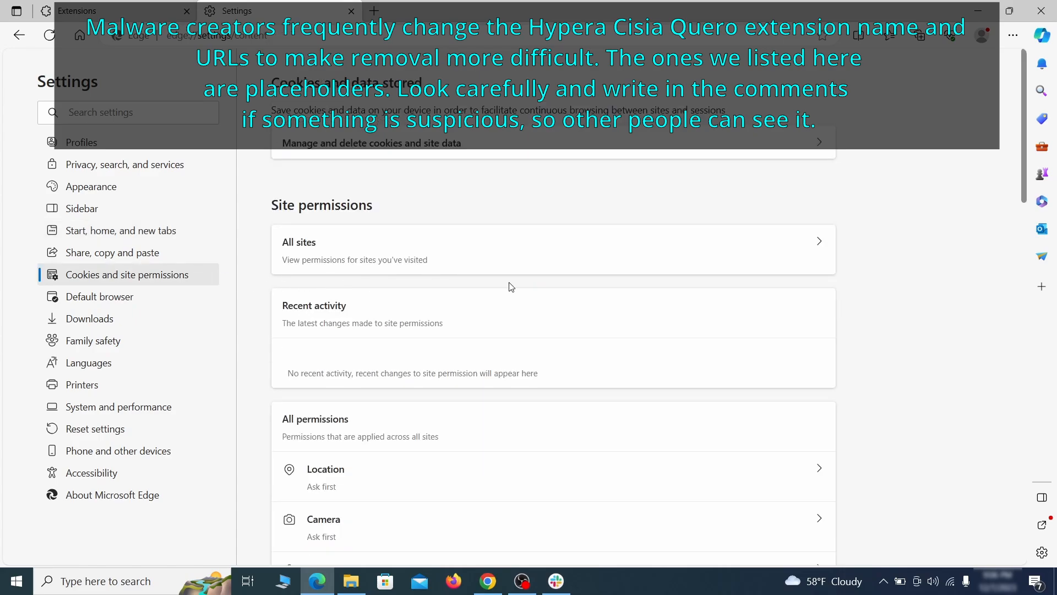
scroll(512, 286, down, 5)
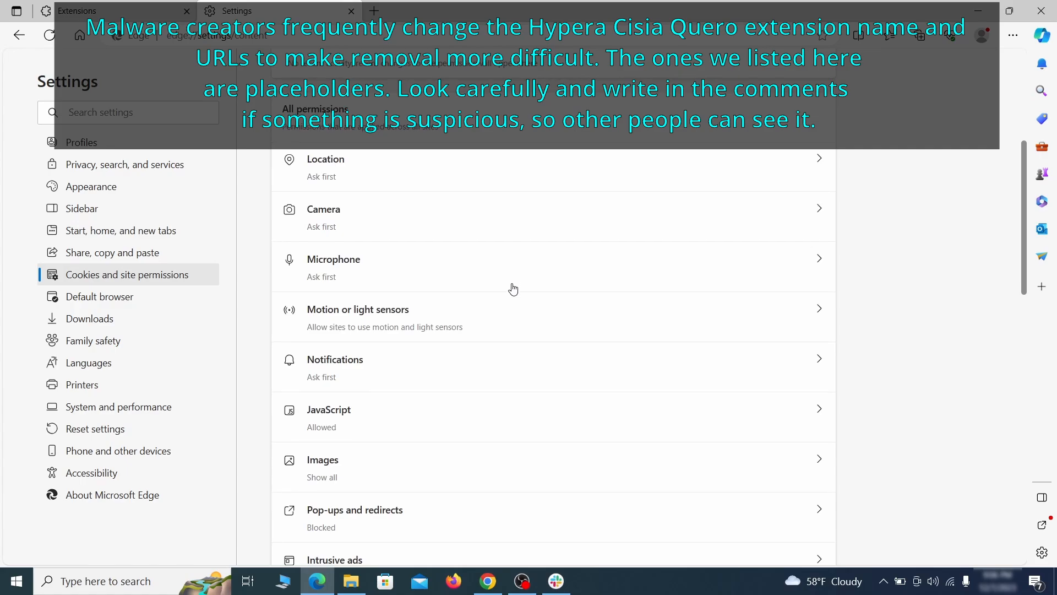
scroll(514, 289, down, 2)
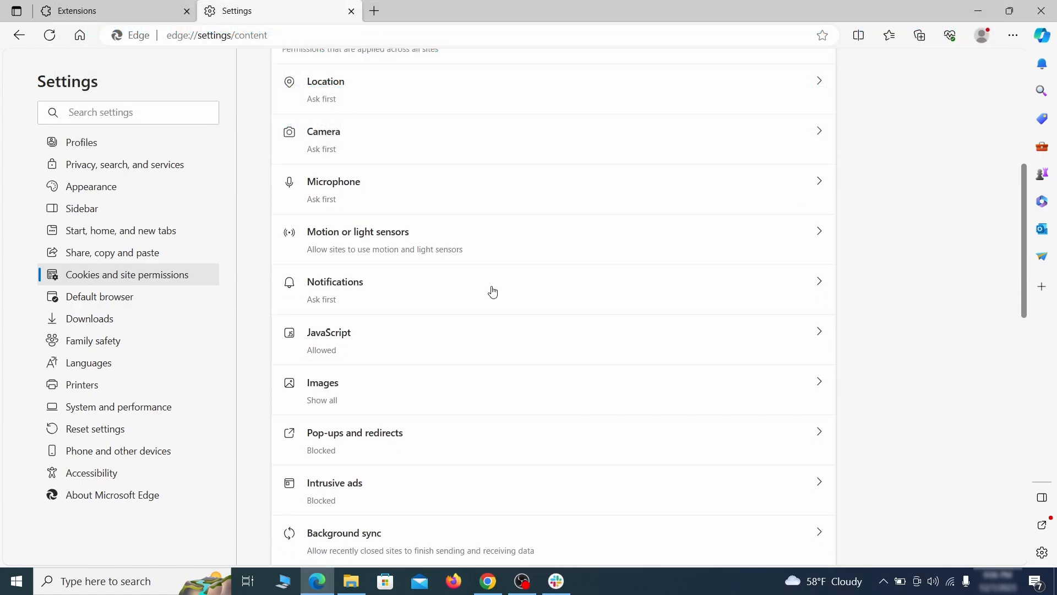
click(493, 291)
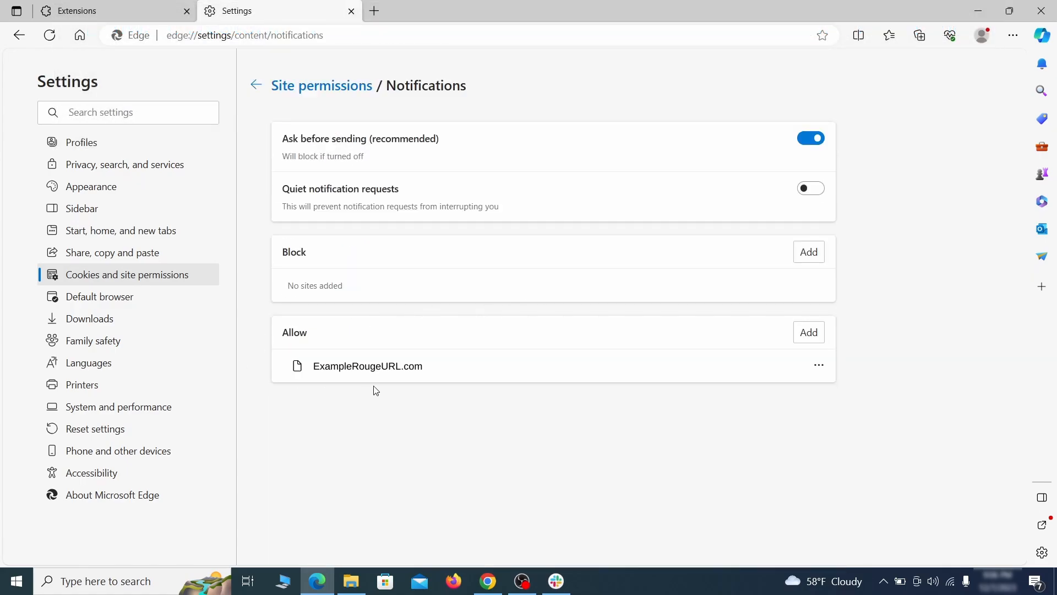
click(819, 366)
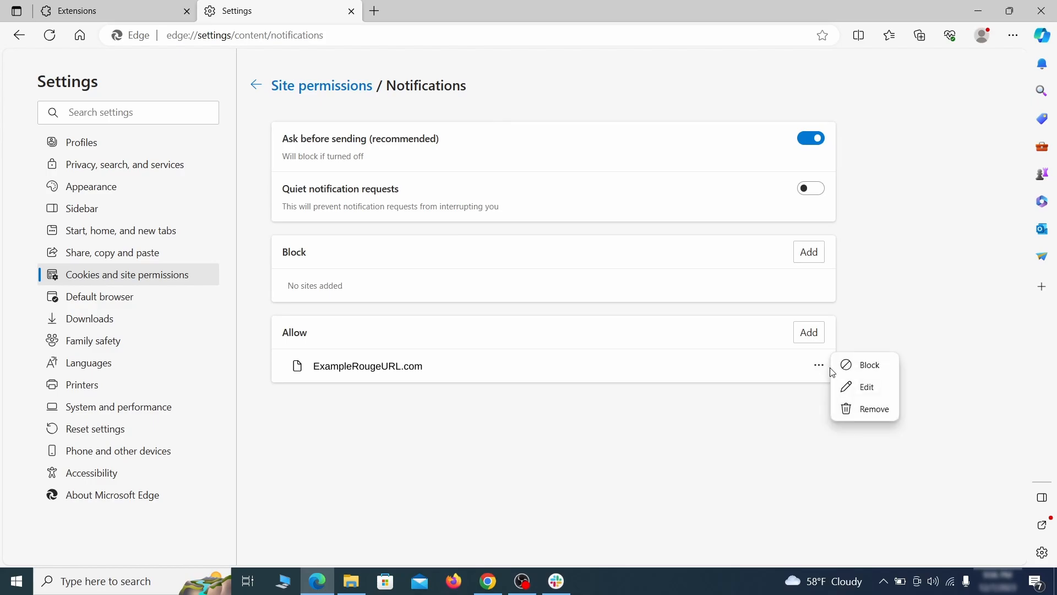
click(868, 410)
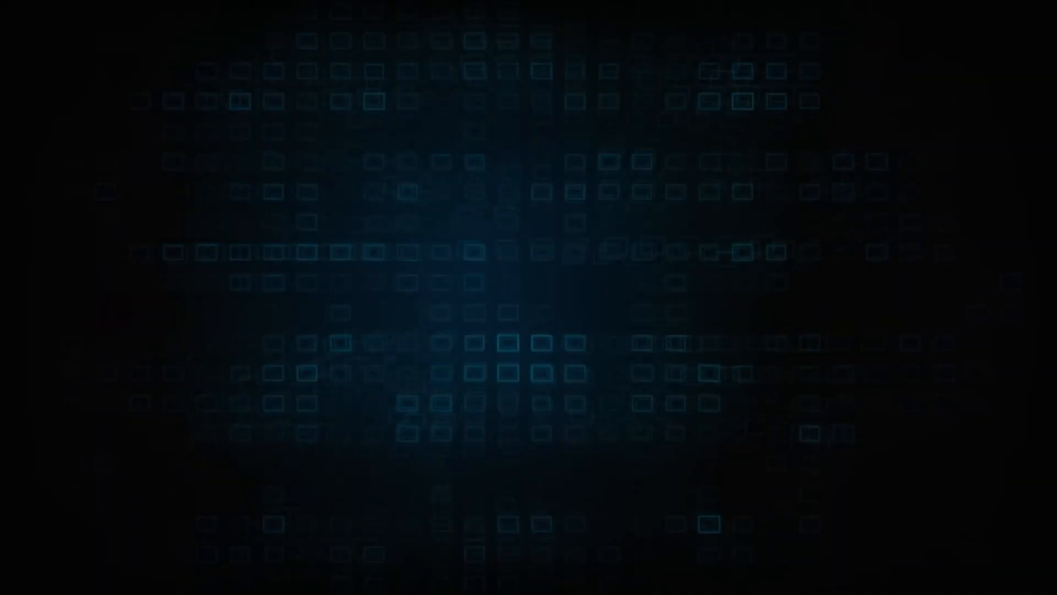